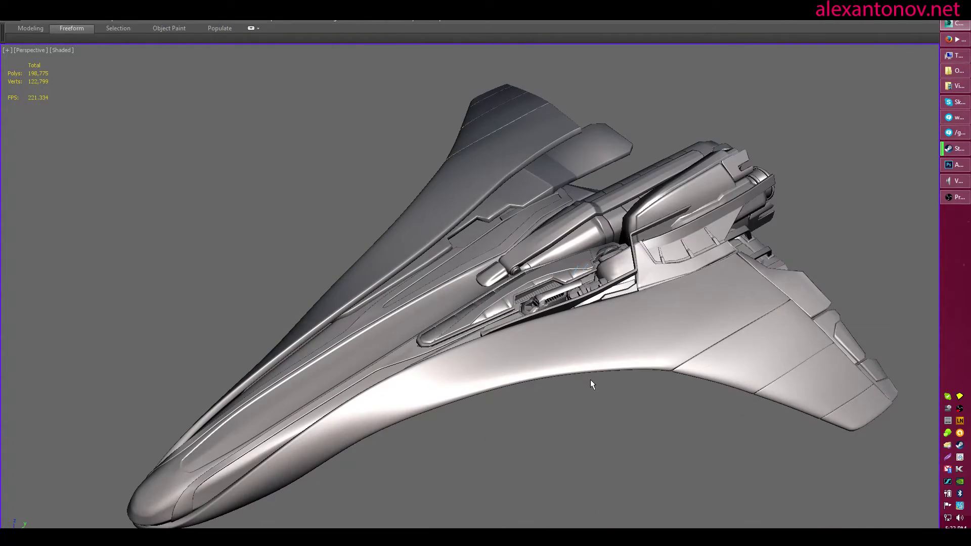
Examine the spaceship's hull, wings and underside from several sides
{"action": "middle_click_drag", "start_coordinate": [590, 380], "coordinate": [563, 380], "text": "alt"}
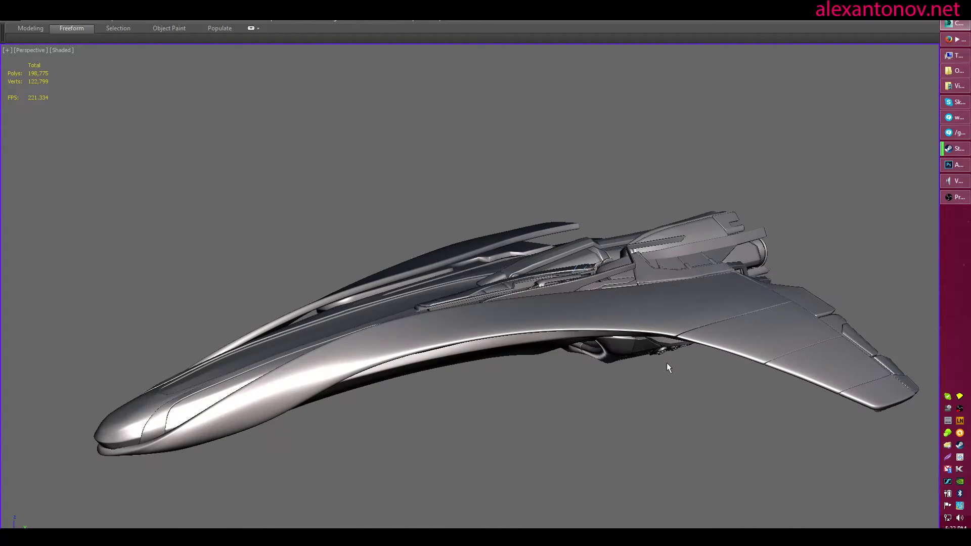
{"action": "middle_click_drag", "start_coordinate": [663, 361], "coordinate": [531, 393], "text": "alt"}
{"action": "middle_click_drag", "start_coordinate": [541, 352], "coordinate": [642, 409], "text": "alt"}
{"action": "middle_click_drag", "start_coordinate": [522, 360], "coordinate": [496, 411], "text": "alt"}
{"action": "middle_click_drag", "start_coordinate": [481, 358], "coordinate": [526, 312]}
{"action": "scroll", "coordinate": [498, 387], "scroll_direction": "up", "scroll_amount": 3}
{"action": "scroll", "coordinate": [526, 313], "scroll_direction": "down", "scroll_amount": 3}
{"action": "scroll", "coordinate": [526, 313], "scroll_direction": "up", "scroll_amount": 4}
{"action": "scroll", "coordinate": [434, 356], "scroll_direction": "down", "scroll_amount": 3}
{"action": "middle_click_drag", "start_coordinate": [434, 356], "coordinate": [521, 313], "text": "alt"}
{"action": "scroll", "coordinate": [511, 343], "scroll_direction": "up", "scroll_amount": 3}
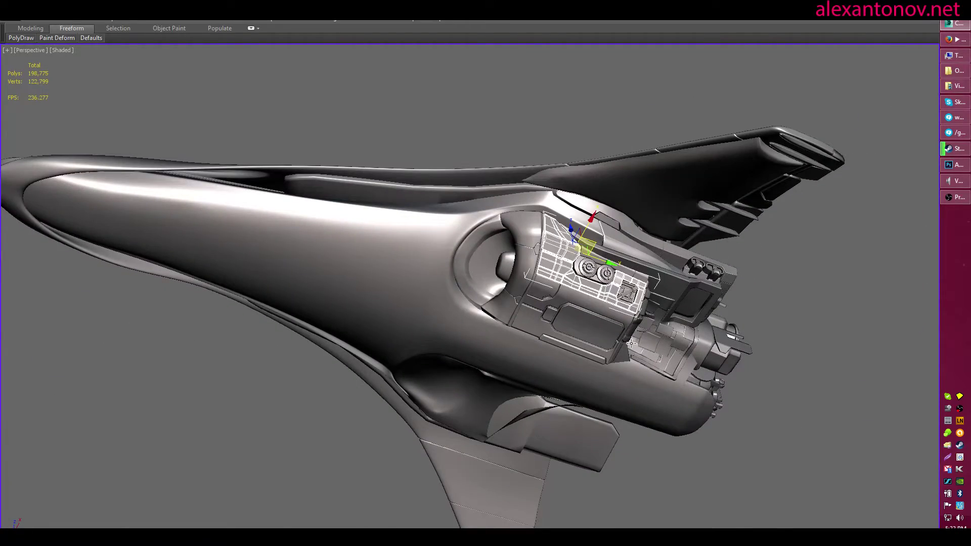
Examine the engine and hull details of the ship close up, then the whole ship again
{"action": "middle_click_drag", "start_coordinate": [631, 343], "coordinate": [584, 359]}
{"action": "middle_click_drag", "start_coordinate": [520, 274], "coordinate": [521, 319], "text": "alt"}
{"action": "left_click", "coordinate": [464, 324]}
{"action": "scroll", "coordinate": [540, 303], "scroll_direction": "up", "scroll_amount": 8}
{"action": "middle_click_drag", "start_coordinate": [589, 387], "coordinate": [565, 339], "text": "alt"}
{"action": "left_click", "coordinate": [730, 490]}
{"action": "scroll", "coordinate": [485, 329], "scroll_direction": "up", "scroll_amount": 2}
{"action": "middle_click_drag", "start_coordinate": [392, 238], "coordinate": [550, 334], "text": "alt"}
{"action": "scroll", "coordinate": [486, 329], "scroll_direction": "down", "scroll_amount": 6}
{"action": "scroll", "coordinate": [423, 325], "scroll_direction": "down", "scroll_amount": 5}
{"action": "middle_click_drag", "start_coordinate": [525, 404], "coordinate": [520, 386], "text": "alt"}
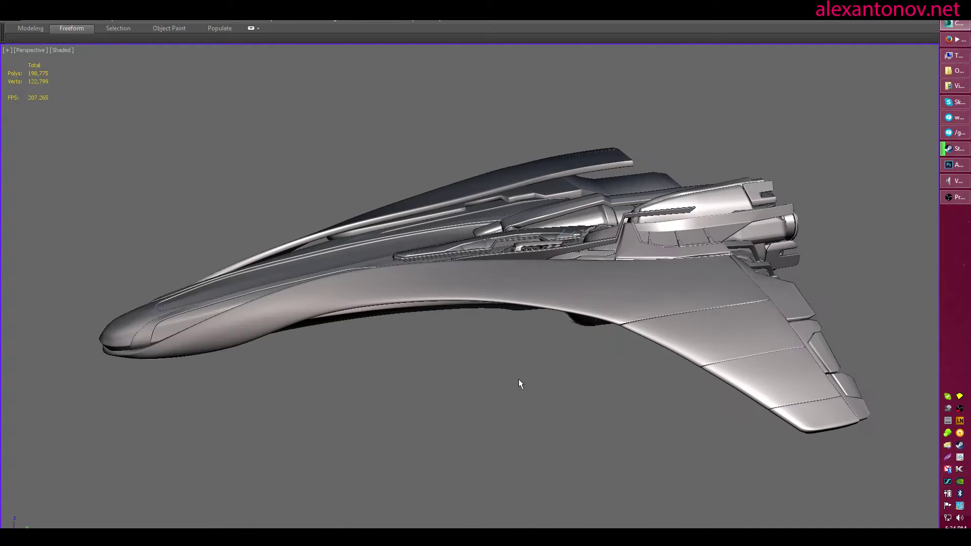
Create a box in front of the spaceship and isolate it from the rest of the scene
{"action": "right_click", "coordinate": [526, 373]}
{"action": "left_click", "coordinate": [496, 393]}
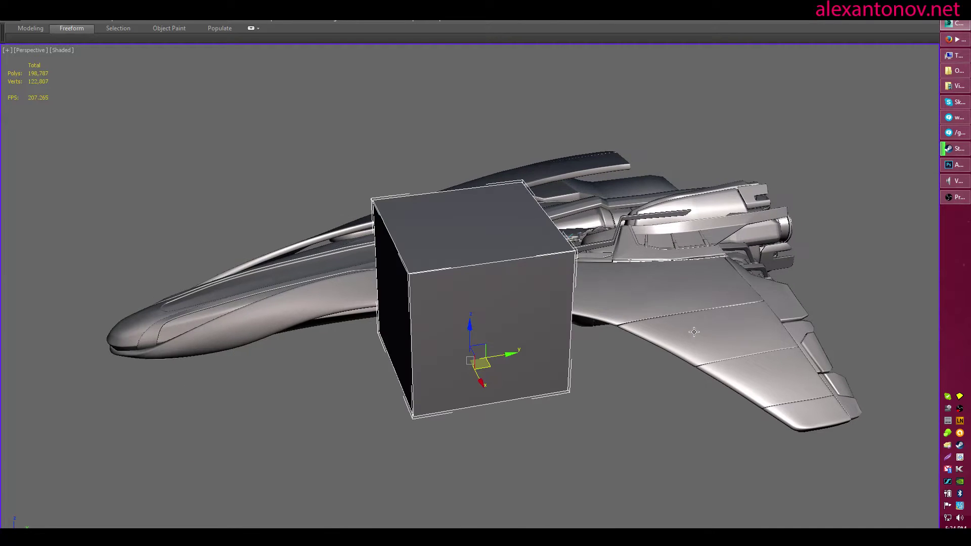
{"action": "key", "text": "alt+q"}
{"action": "scroll", "coordinate": [550, 349], "scroll_direction": "down", "scroll_amount": 4}
{"action": "middle_click_drag", "start_coordinate": [548, 345], "coordinate": [550, 303], "text": "alt"}
{"action": "left_click", "coordinate": [551, 302]}
{"action": "scroll", "coordinate": [434, 342], "scroll_direction": "up", "scroll_amount": 4}
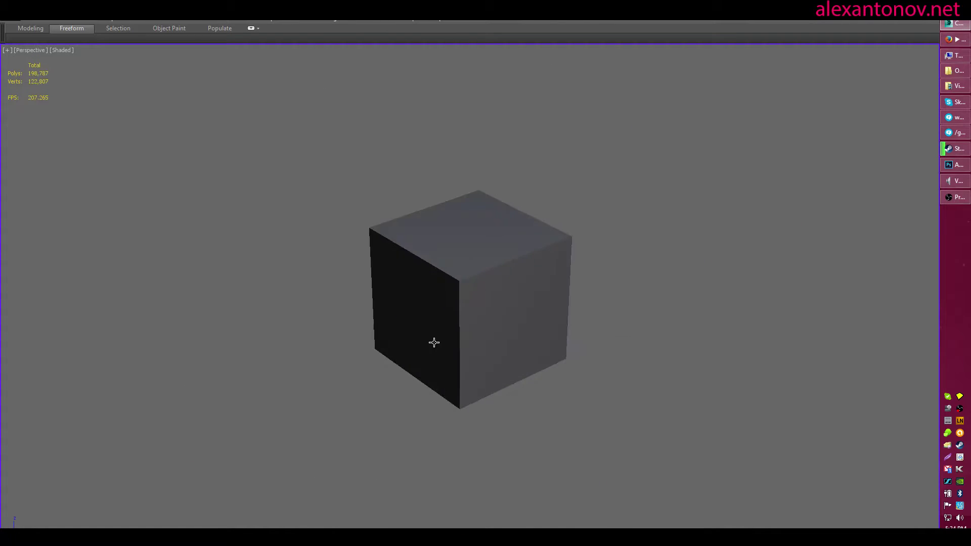
Clone the box along the Y axis as three independent copies in a row
{"action": "left_click", "coordinate": [430, 256]}
{"action": "middle_click_drag", "start_coordinate": [430, 255], "coordinate": [426, 316], "text": "alt"}
{"action": "scroll", "coordinate": [510, 316], "scroll_direction": "down", "scroll_amount": 3}
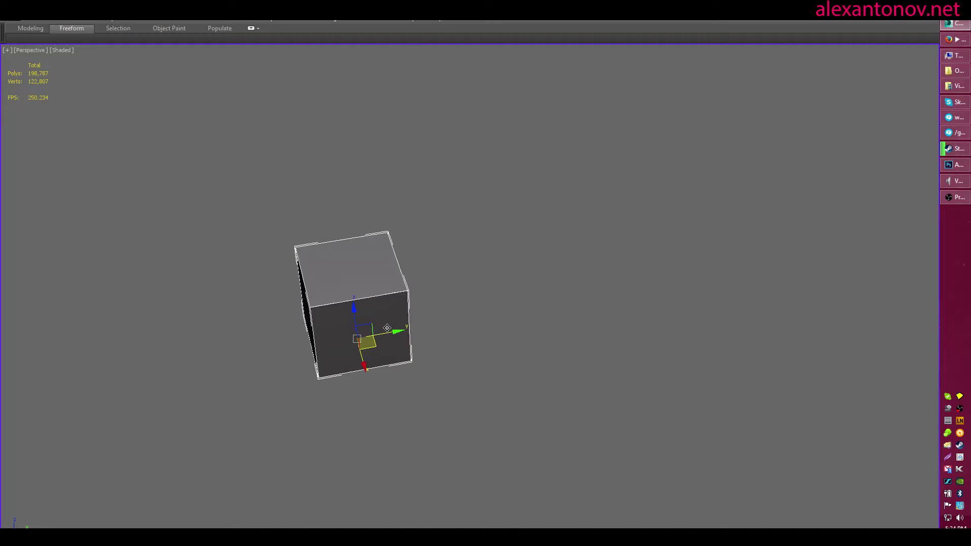
{"action": "left_click_drag", "start_coordinate": [387, 328], "coordinate": [634, 283], "text": "shift"}
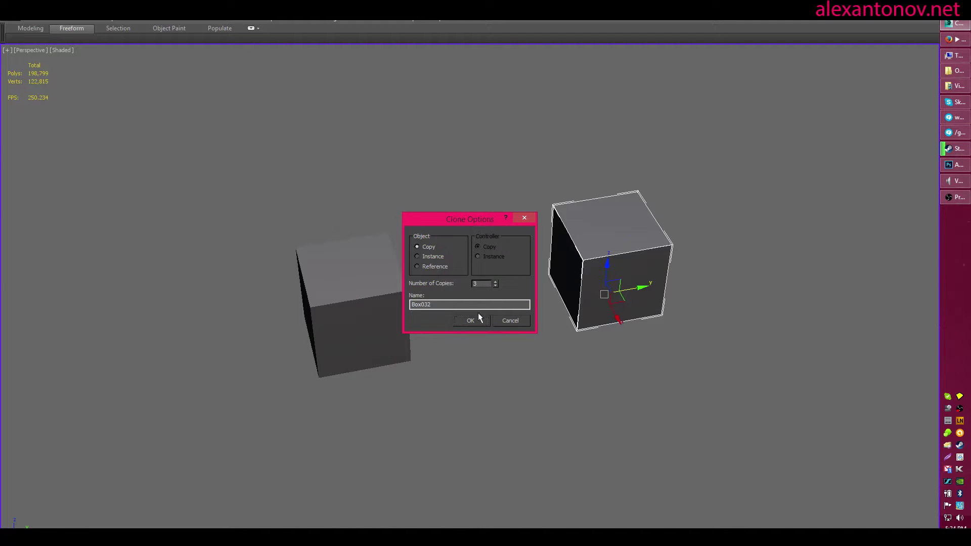
{"action": "left_click", "coordinate": [476, 318]}
{"action": "middle_click_drag", "start_coordinate": [735, 305], "coordinate": [569, 351]}
{"action": "left_click", "coordinate": [515, 349]}
{"action": "middle_click_drag", "start_coordinate": [387, 339], "coordinate": [554, 293]}
Convert the original box to Editable Poly and apply a TurboSmooth modifier with 3 iterations
{"action": "left_click", "coordinate": [377, 324]}
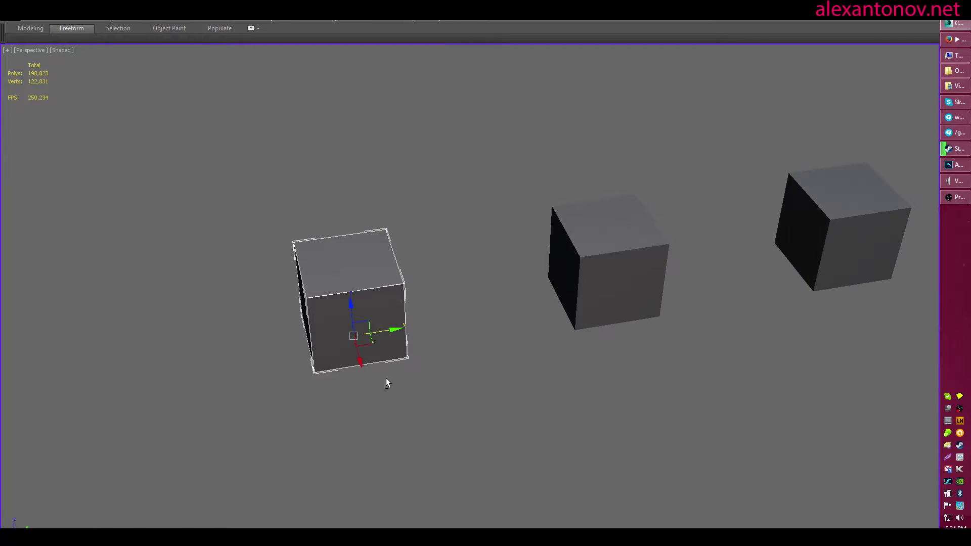
{"action": "middle_click_drag", "start_coordinate": [366, 335], "coordinate": [518, 323]}
{"action": "key", "text": "ctrl+x"}
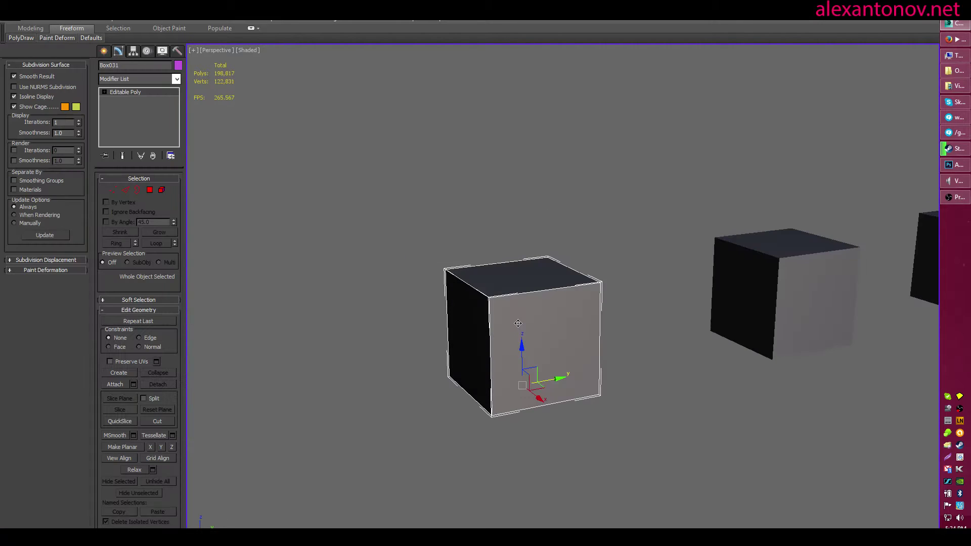
{"action": "left_click", "coordinate": [525, 317]}
{"action": "middle_click_drag", "start_coordinate": [656, 329], "coordinate": [349, 302], "text": "alt"}
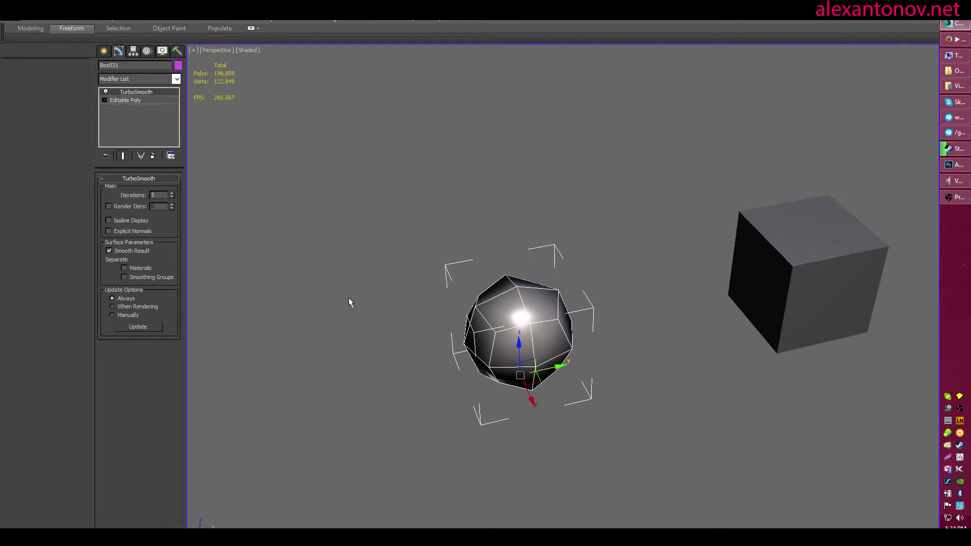
{"action": "left_click", "coordinate": [173, 195]}
{"action": "left_click", "coordinate": [173, 195]}
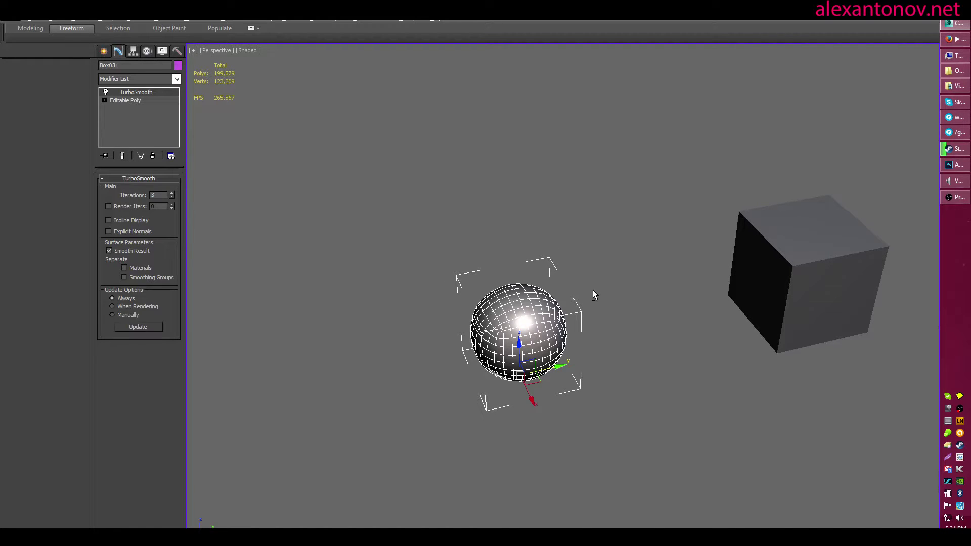
Go to the box's Editable Poly level and compare the low-poly cage with the smoothed end result
{"action": "left_click", "coordinate": [119, 100]}
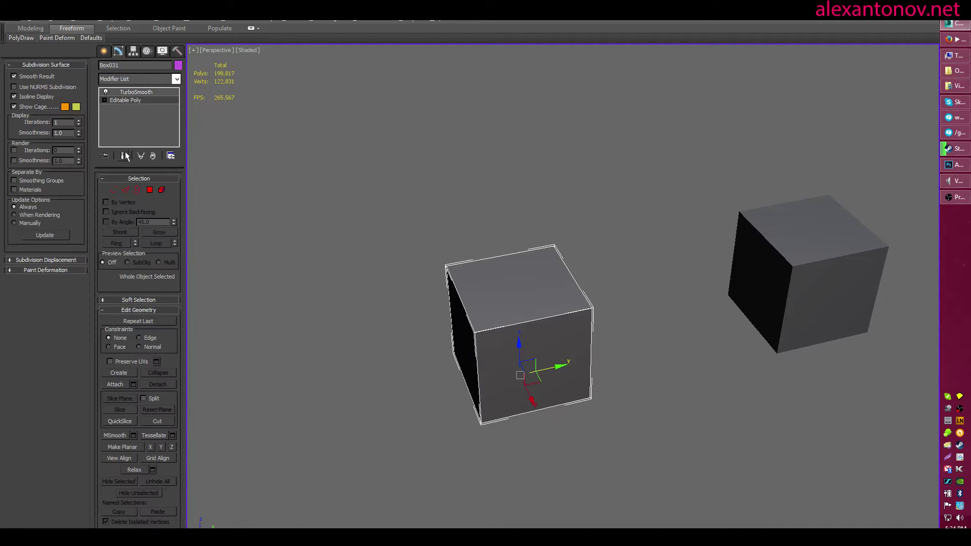
{"action": "key", "text": "ctrl+q"}
{"action": "key", "text": "ctrl+q"}
{"action": "key", "text": "ctrl+q"}
{"action": "key", "text": "ctrl+q"}
{"action": "key", "text": "ctrl+q"}
{"action": "key", "text": "ctrl+q"}
{"action": "key", "text": "ctrl+q"}
{"action": "key", "text": "ctrl+q"}
Insert the first supporting edge loops close to the box's edges and check them with the smoothed end result displayed
{"action": "middle_click_drag", "start_coordinate": [628, 401], "coordinate": [541, 336], "text": "alt"}
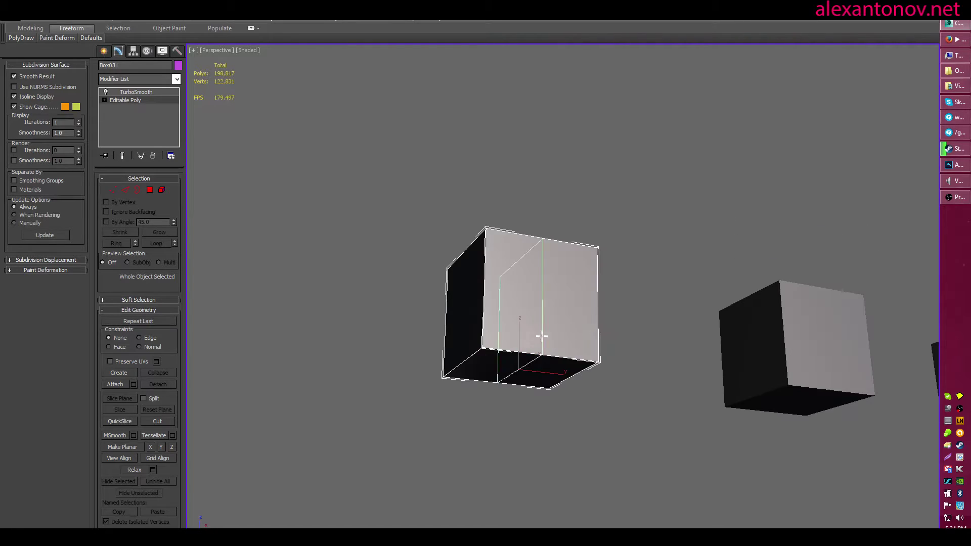
{"action": "key", "text": "ctrl+q"}
{"action": "key", "text": "ctrl+q"}
{"action": "middle_click_drag", "start_coordinate": [737, 363], "coordinate": [577, 409], "text": "alt"}
{"action": "key", "text": "ctrl+q"}
{"action": "left_click", "coordinate": [471, 341]}
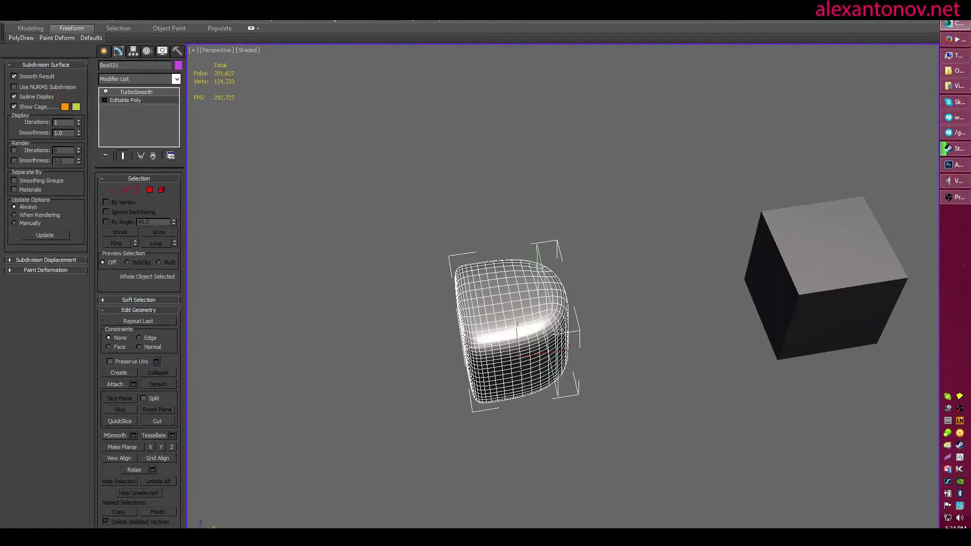
Insert the remaining supporting edge loops so that every edge of the box is held by a nearby loop
{"action": "middle_click_drag", "start_coordinate": [571, 331], "coordinate": [610, 365], "text": "alt"}
{"action": "key", "text": "ctrl+q"}
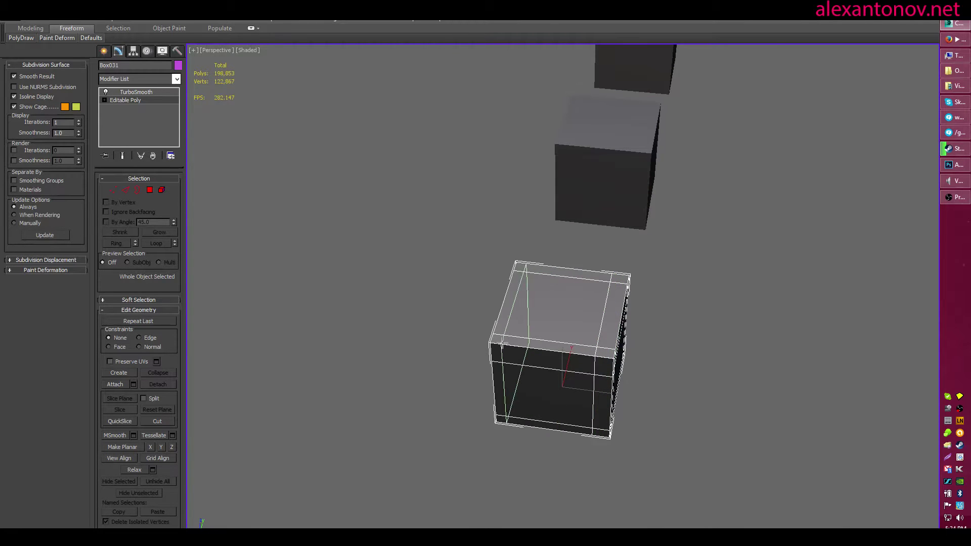
{"action": "middle_click_drag", "start_coordinate": [747, 302], "coordinate": [618, 377], "text": "alt"}
{"action": "key", "text": "1"}
{"action": "key", "text": "ctrl+q"}
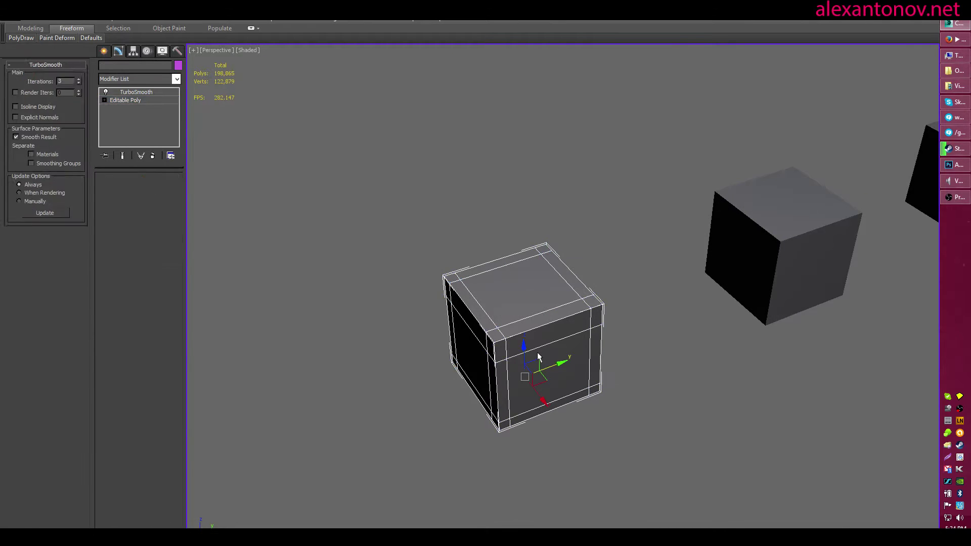
Compare the box's Editable Poly cage with its TurboSmooth result by switching between the two modifier levels
{"action": "middle_click_drag", "start_coordinate": [627, 425], "coordinate": [588, 383], "text": "alt"}
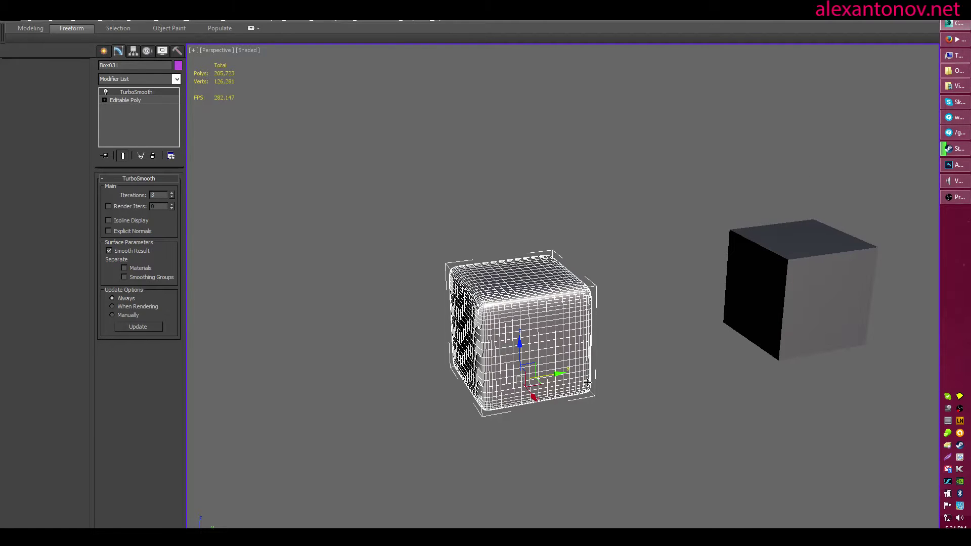
{"action": "key", "text": "ctrl+q"}
{"action": "key", "text": "1"}
{"action": "key", "text": "ctrl+q"}
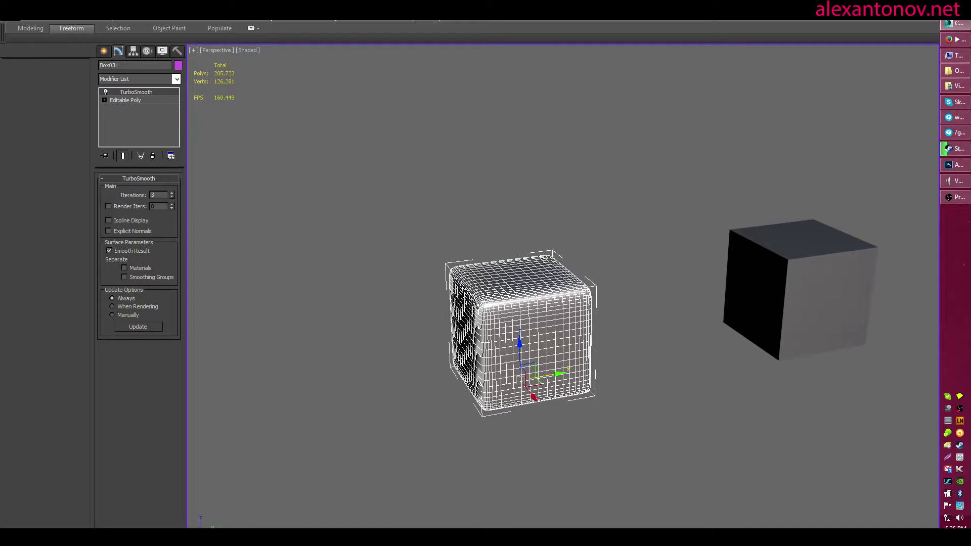
{"action": "left_click", "coordinate": [363, 22]}
{"action": "left_click", "coordinate": [279, 180]}
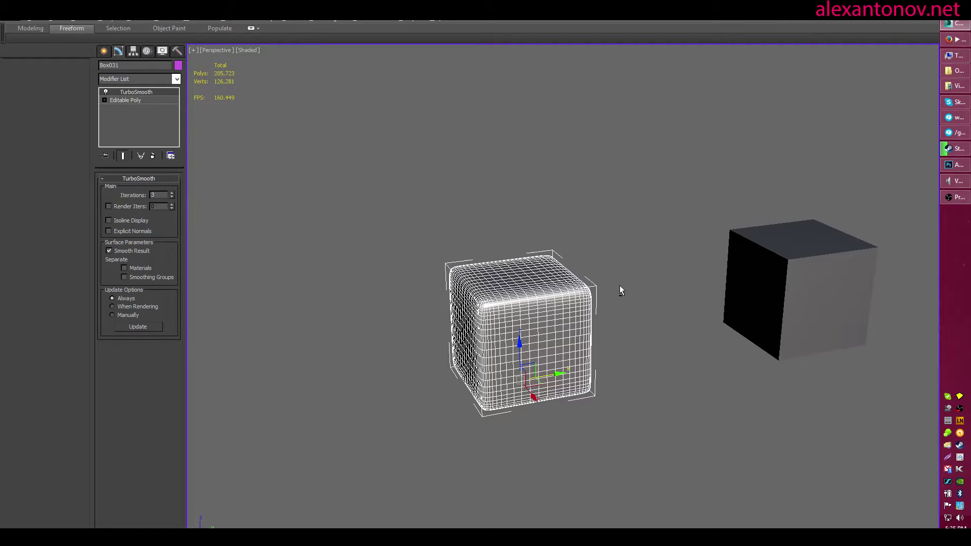
{"action": "key", "text": "Down"}
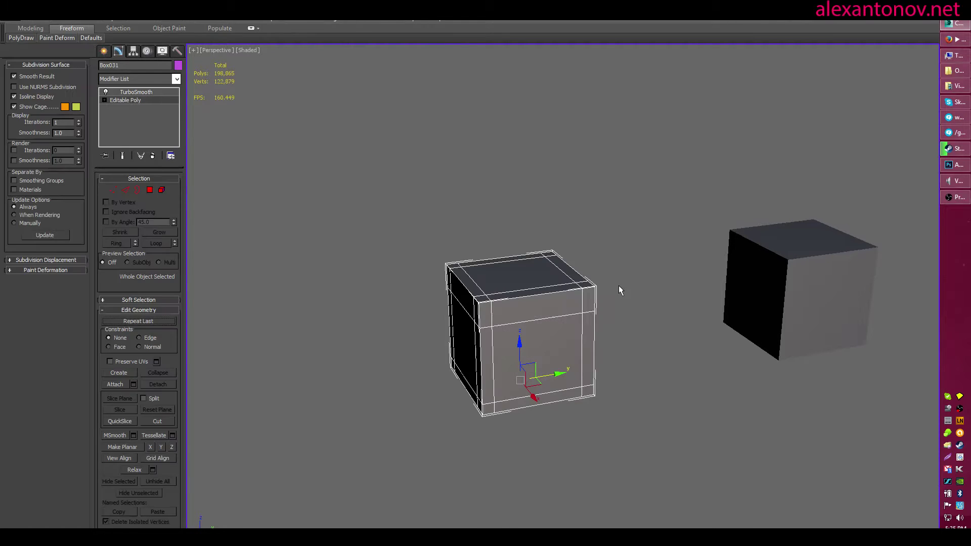
{"action": "key", "text": "Up"}
{"action": "key", "text": "Down"}
{"action": "key", "text": "Up"}
{"action": "key", "text": "Down"}
Move the upper horizontal edge loop of the box closer to its top edge
{"action": "middle_click_drag", "start_coordinate": [619, 290], "coordinate": [528, 310], "text": "alt"}
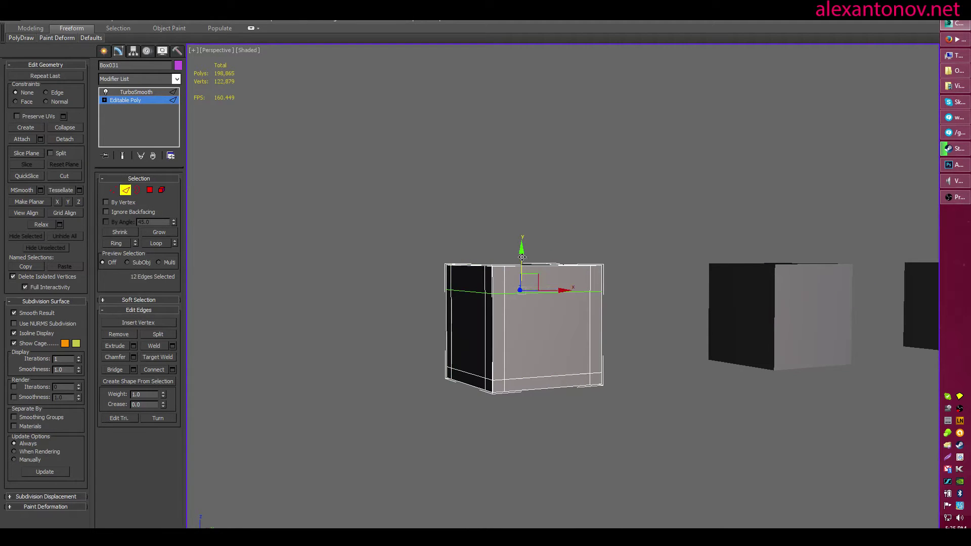
{"action": "key", "text": "2"}
{"action": "left_click", "coordinate": [641, 299]}
{"action": "middle_click_drag", "start_coordinate": [642, 299], "coordinate": [520, 354], "text": "alt"}
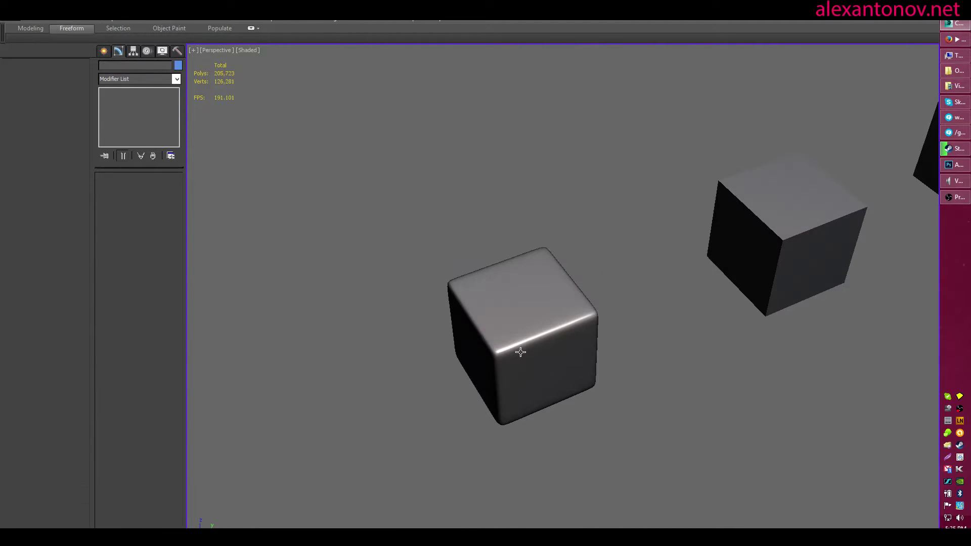
Delete the three plain box copies and keep only the smoothed box
{"action": "left_click", "coordinate": [520, 353]}
{"action": "scroll", "coordinate": [628, 356], "scroll_direction": "down", "scroll_amount": 6}
{"action": "middle_click_drag", "start_coordinate": [628, 356], "coordinate": [534, 349]}
{"action": "left_click", "coordinate": [503, 302]}
{"action": "key", "text": "z"}
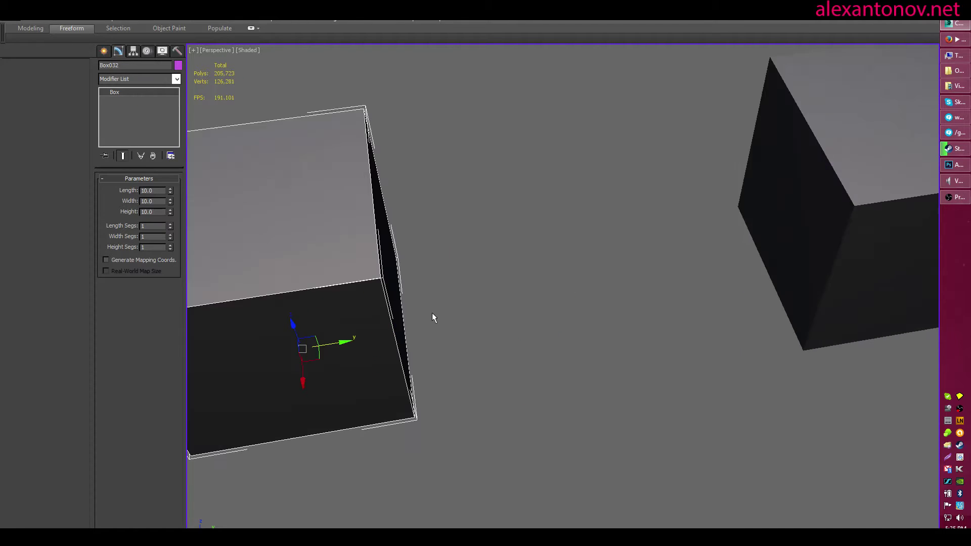
{"action": "middle_click_drag", "start_coordinate": [527, 387], "coordinate": [465, 368], "text": "alt"}
{"action": "scroll", "coordinate": [465, 368], "scroll_direction": "down", "scroll_amount": 4}
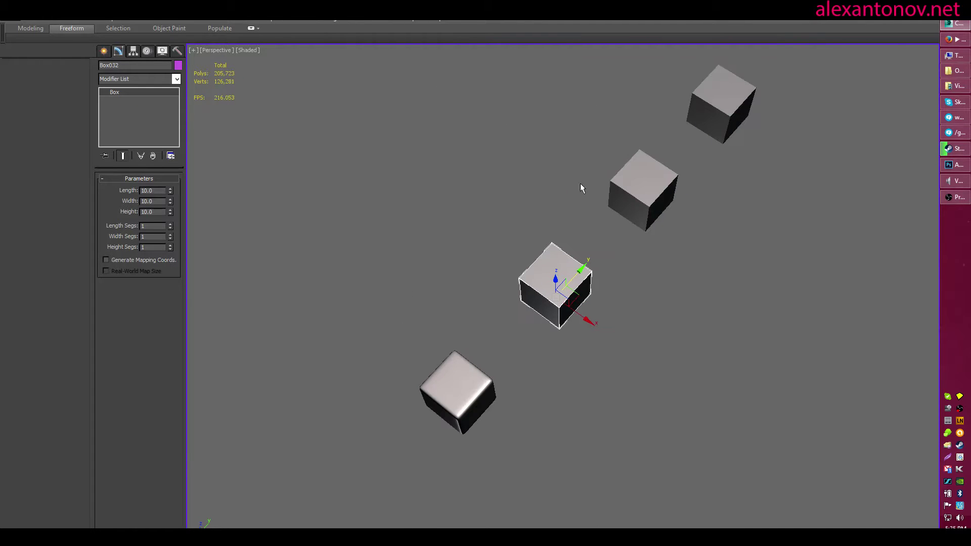
{"action": "left_click_drag", "start_coordinate": [506, 125], "coordinate": [804, 342]}
{"action": "key", "text": "Delete"}
Clone the smoothed box to place two copies beside the original
{"action": "left_click", "coordinate": [494, 394]}
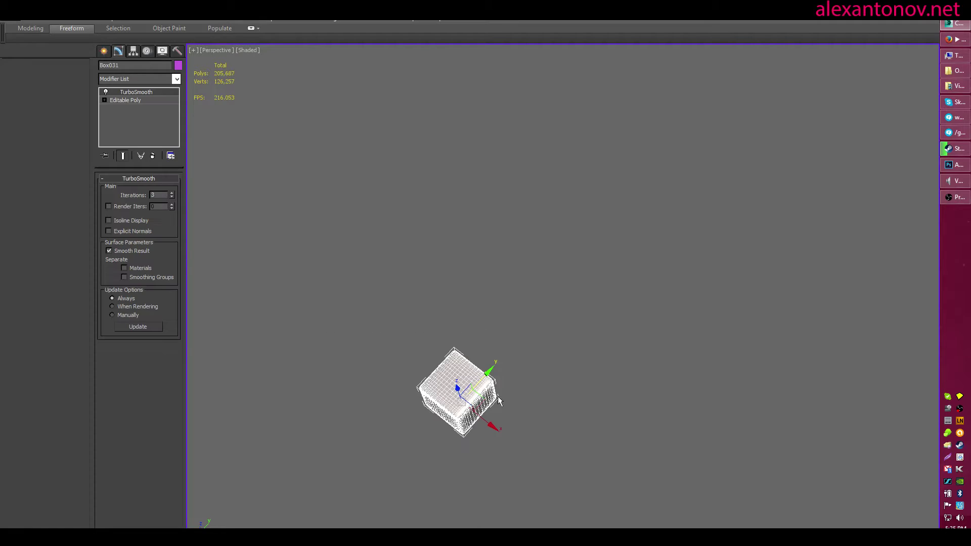
{"action": "mouse_move", "coordinate": [476, 385]}
{"action": "left_mouse_down", "text": "shift"}
{"action": "mouse_move", "coordinate": [559, 296]}
{"action": "mouse_move", "coordinate": [532, 298]}
{"action": "mouse_move", "coordinate": [469, 251]}
{"action": "left_mouse_up", "text": "shift"}
{"action": "key", "text": "Return"}
Remove the TurboSmooth modifier from Box032 and delete the other smoothed copy
{"action": "left_click", "coordinate": [538, 298]}
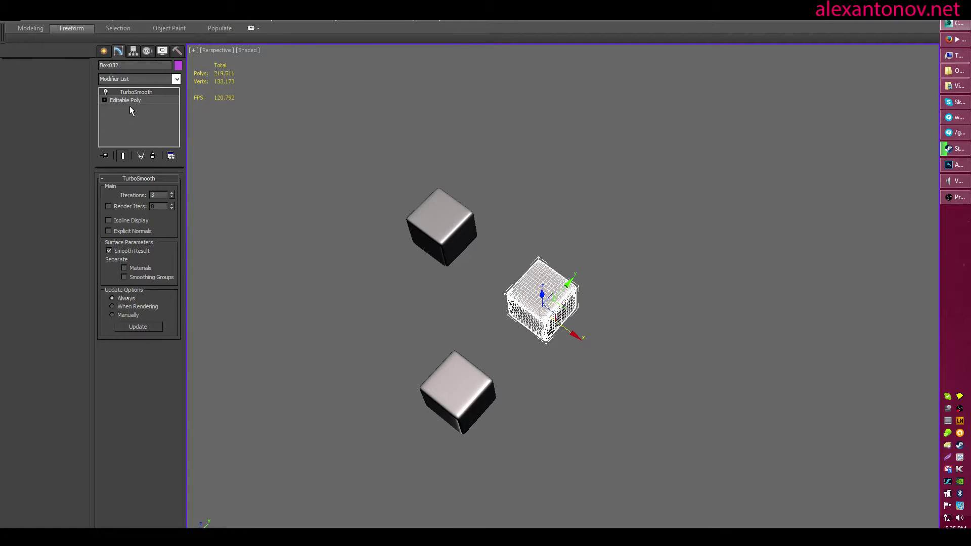
{"action": "left_click", "coordinate": [154, 158]}
{"action": "middle_click_drag", "start_coordinate": [242, 177], "coordinate": [261, 197]}
{"action": "scroll", "coordinate": [266, 224], "scroll_direction": "up", "scroll_amount": 3}
{"action": "left_click_drag", "start_coordinate": [257, 190], "coordinate": [535, 338]}
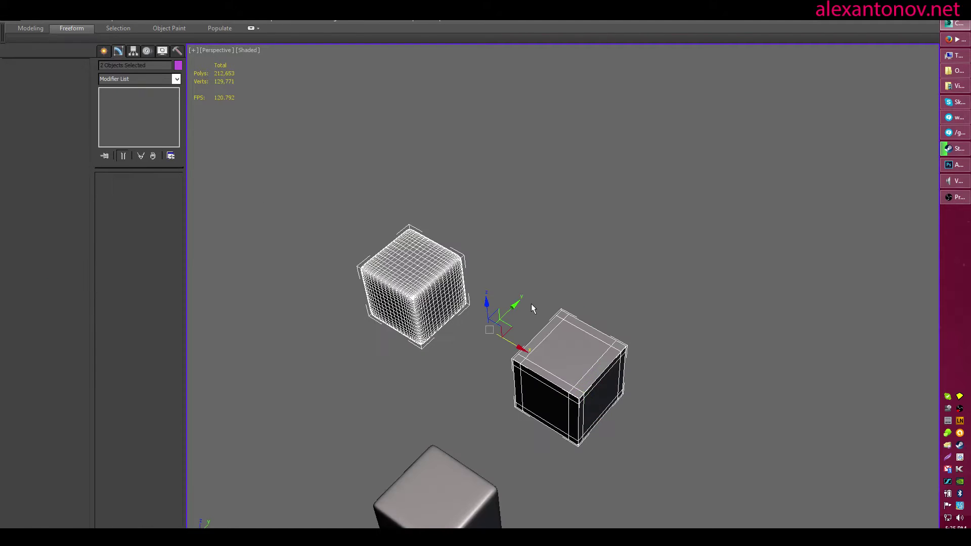
{"action": "key", "text": "Delete"}
{"action": "key", "text": "ctrl+z"}
{"action": "left_click", "coordinate": [437, 338]}
{"action": "key", "text": "Delete"}
{"action": "key", "text": "ctrl+a"}
Clone the unsmoothed cage box as one Reference copy beside it
{"action": "left_click", "coordinate": [589, 416]}
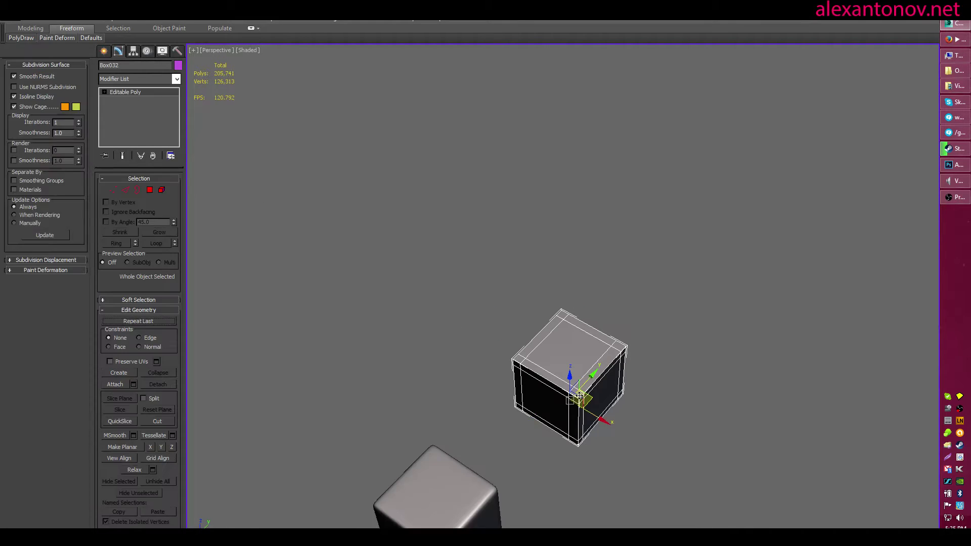
{"action": "left_click_drag", "start_coordinate": [589, 416], "coordinate": [405, 295], "text": "shift"}
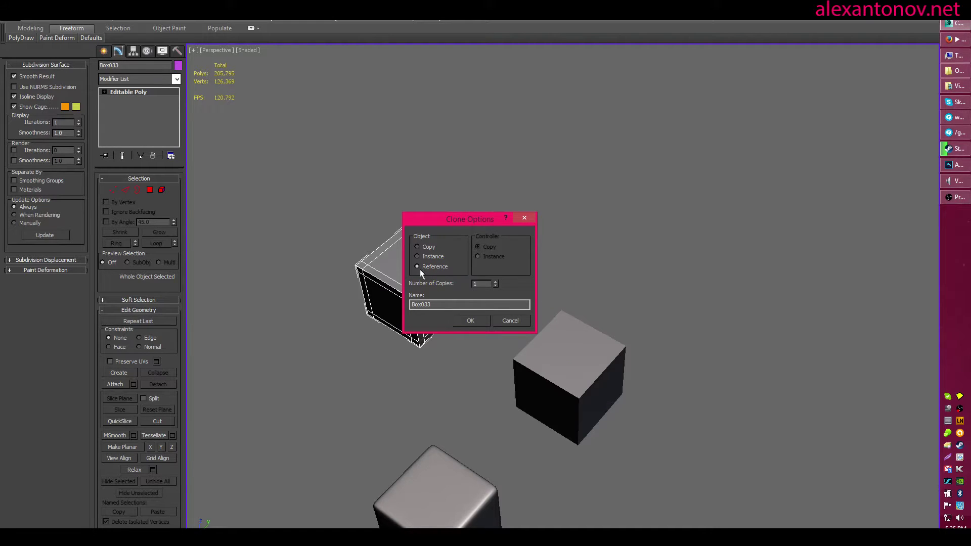
{"action": "left_click", "coordinate": [466, 316]}
{"action": "middle_click_drag", "start_coordinate": [466, 321], "coordinate": [506, 313], "text": "alt"}
{"action": "middle_click_drag", "start_coordinate": [450, 259], "coordinate": [478, 259]}
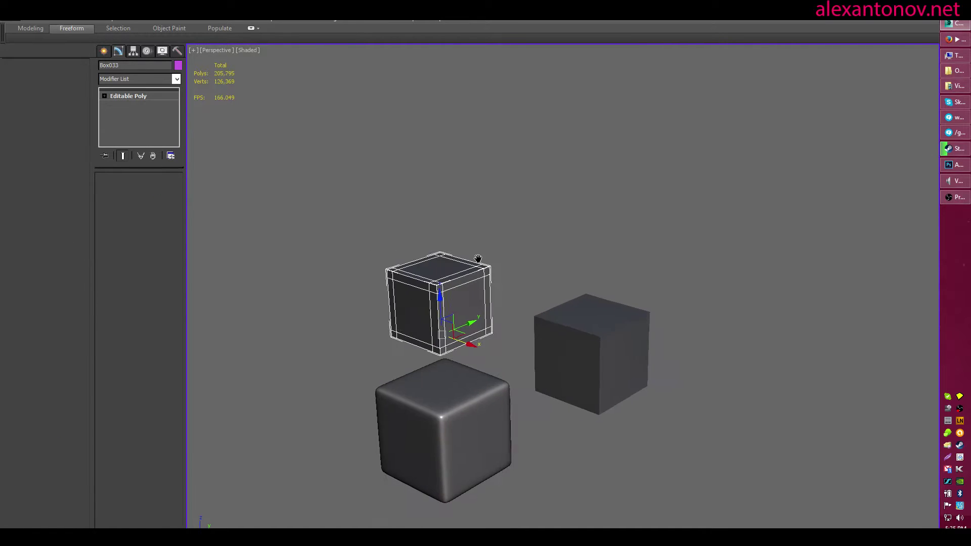
Apply a TurboSmooth modifier to the reference copy and inspect its rounded edges
{"action": "left_click", "coordinate": [463, 262]}
{"action": "scroll", "coordinate": [502, 281], "scroll_direction": "up", "scroll_amount": 10}
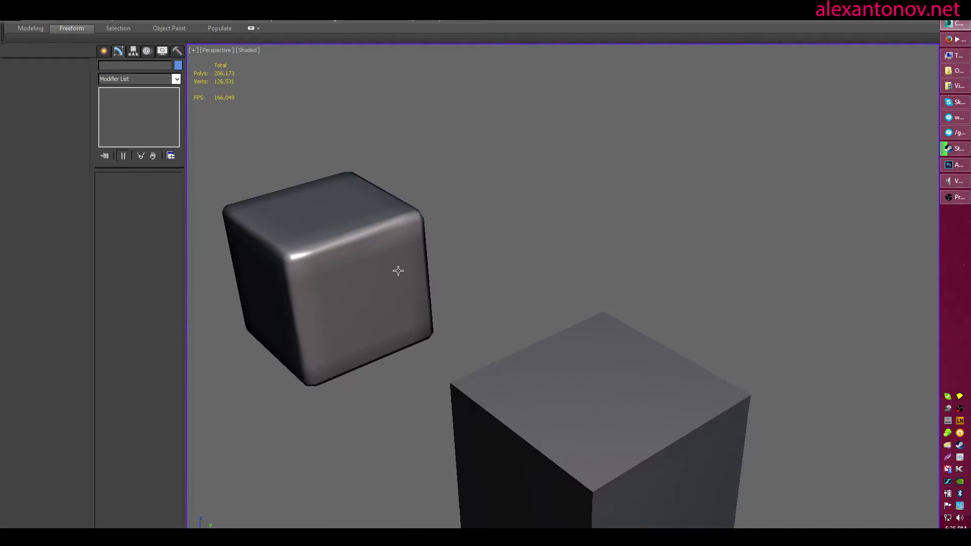
{"action": "middle_click_drag", "start_coordinate": [380, 327], "coordinate": [413, 311]}
{"action": "key", "text": "z"}
{"action": "scroll", "coordinate": [500, 283], "scroll_direction": "down", "scroll_amount": 4}
{"action": "middle_click_drag", "start_coordinate": [478, 399], "coordinate": [431, 288], "text": "alt"}
{"action": "left_click", "coordinate": [518, 287]}
{"action": "scroll", "coordinate": [534, 329], "scroll_direction": "up", "scroll_amount": 5}
{"action": "scroll", "coordinate": [531, 329], "scroll_direction": "down", "scroll_amount": 5}
{"action": "middle_click_drag", "start_coordinate": [334, 169], "coordinate": [493, 299], "text": "alt"}
{"action": "left_click", "coordinate": [451, 253]}
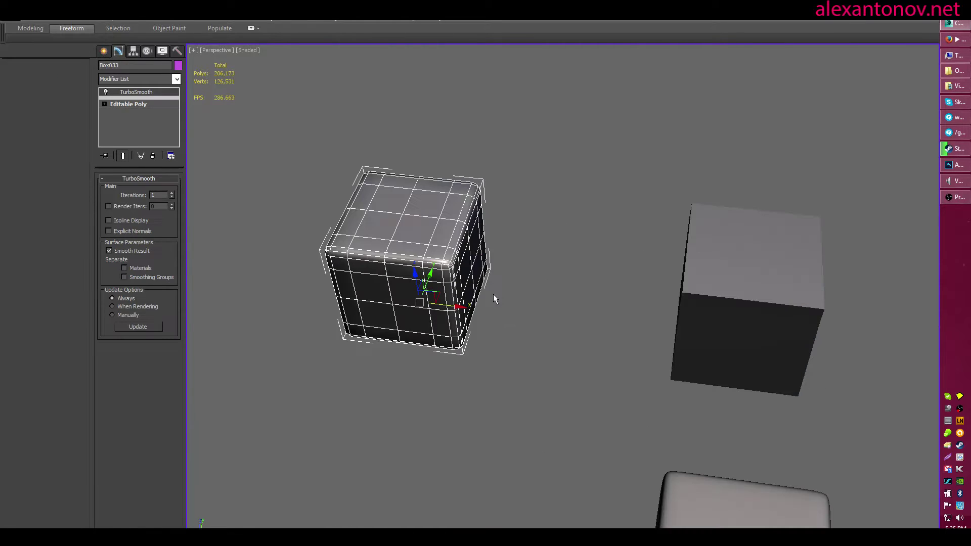
Move the smoothed reference copy along the X axis closer to the unsmoothed cage box
{"action": "left_click_drag", "start_coordinate": [452, 308], "coordinate": [560, 331]}
{"action": "middle_click_drag", "start_coordinate": [560, 331], "coordinate": [639, 297], "text": "alt"}
{"action": "left_click", "coordinate": [641, 305]}
{"action": "left_click", "coordinate": [639, 297]}
Set the reference copy's TurboSmooth iterations to 2 and inspect the smoothed result
{"action": "scroll", "coordinate": [538, 347], "scroll_direction": "down", "scroll_amount": 6}
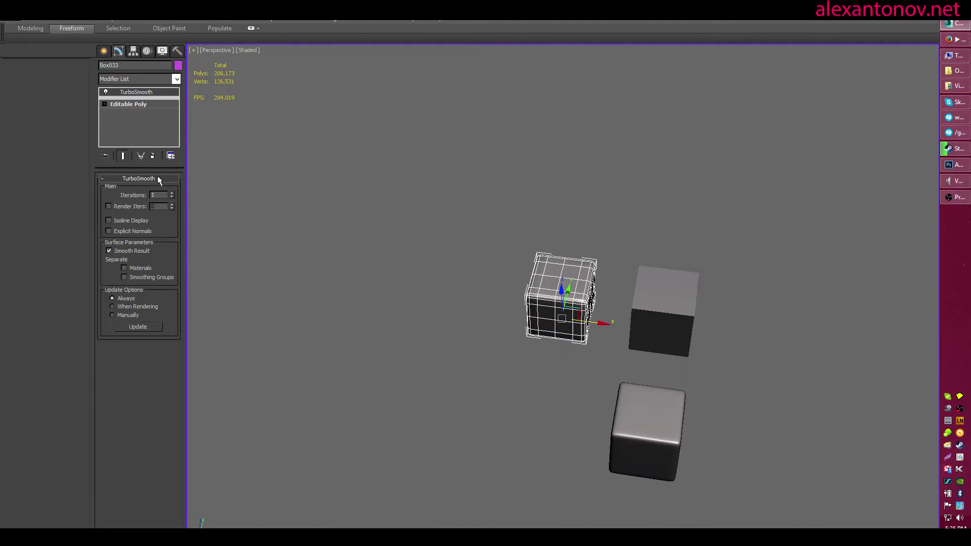
{"action": "left_click", "coordinate": [468, 277]}
{"action": "scroll", "coordinate": [638, 280], "scroll_direction": "up", "scroll_amount": 5}
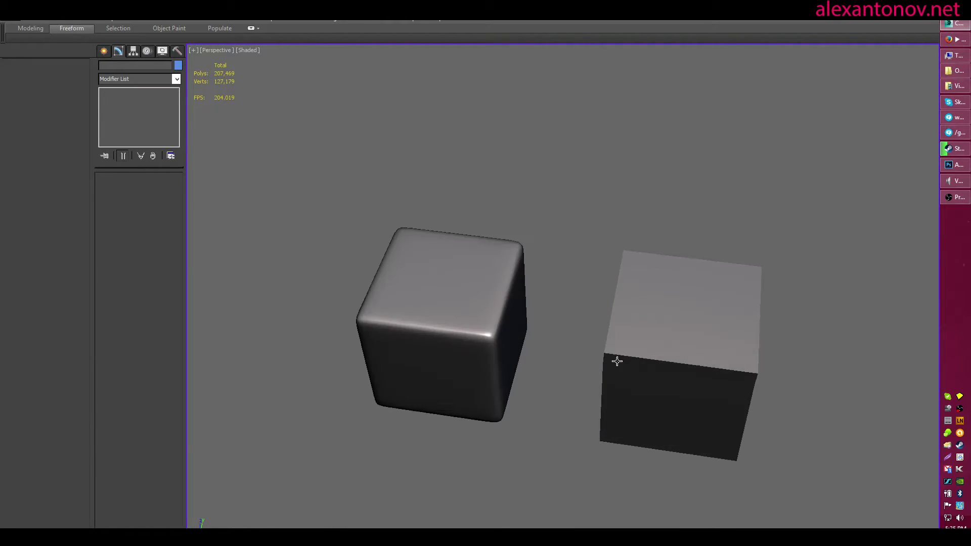
{"action": "middle_click_drag", "start_coordinate": [615, 359], "coordinate": [538, 371], "text": "alt"}
{"action": "left_click", "coordinate": [538, 372]}
{"action": "mouse_move", "coordinate": [607, 355]}
{"action": "middle_mouse_down", "text": "alt"}
{"action": "mouse_move", "coordinate": [602, 337]}
{"action": "mouse_move", "coordinate": [515, 331]}
{"action": "mouse_move", "coordinate": [526, 317]}
{"action": "mouse_move", "coordinate": [620, 313]}
{"action": "mouse_move", "coordinate": [705, 337]}
{"action": "middle_mouse_up", "text": "alt"}
{"action": "scroll", "coordinate": [515, 332], "scroll_direction": "down", "scroll_amount": 5}
{"action": "left_click", "coordinate": [527, 299]}
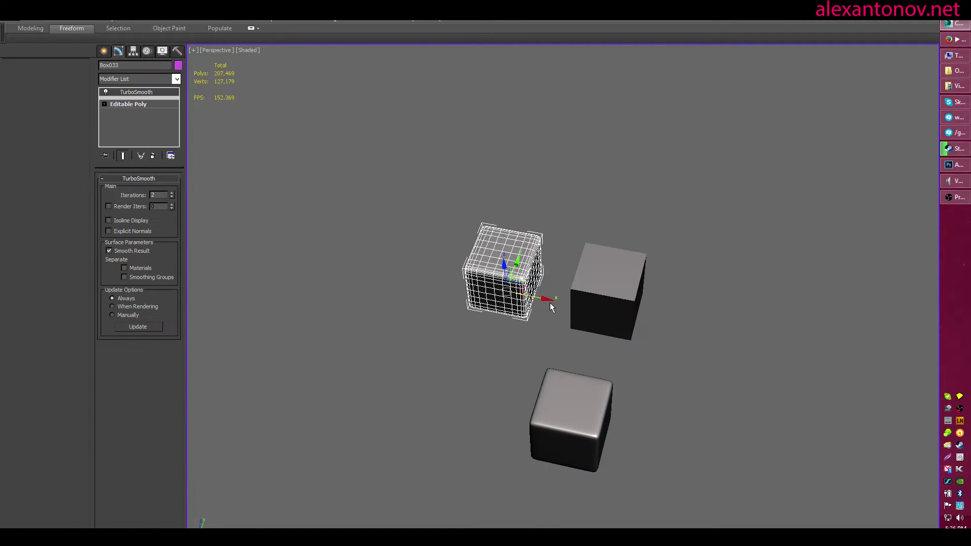
Delete the smoothed reference copy and extrude two adjacent side polygons of the cage box outward into a short and a long arm
{"action": "key", "text": "Delete"}
{"action": "left_click", "coordinate": [612, 314]}
{"action": "key", "text": "4"}
{"action": "left_click", "coordinate": [616, 318]}
{"action": "middle_click_drag", "start_coordinate": [620, 321], "coordinate": [558, 312], "text": "alt"}
{"action": "key", "text": "shift+e"}
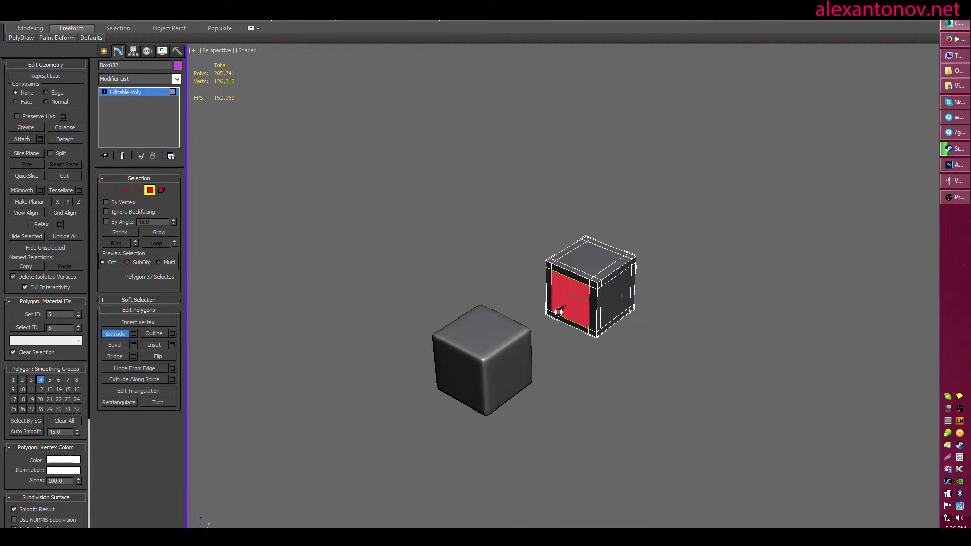
{"action": "middle_click_drag", "start_coordinate": [560, 278], "coordinate": [543, 276], "text": "alt"}
{"action": "left_click_drag", "start_coordinate": [595, 307], "coordinate": [577, 261]}
{"action": "key", "text": "4"}
Clone the two-armed cage as one Reference copy placed away from the original
{"action": "middle_click_drag", "start_coordinate": [617, 349], "coordinate": [535, 302], "text": "alt"}
{"action": "key", "text": "ctrl+BackSpace"}
{"action": "key", "text": "ctrl+BackSpace"}
{"action": "mouse_move", "coordinate": [551, 293]}
{"action": "left_mouse_down", "text": "shift"}
{"action": "mouse_move", "coordinate": [276, 170]}
{"action": "mouse_move", "coordinate": [338, 210]}
{"action": "left_mouse_up", "text": "shift"}
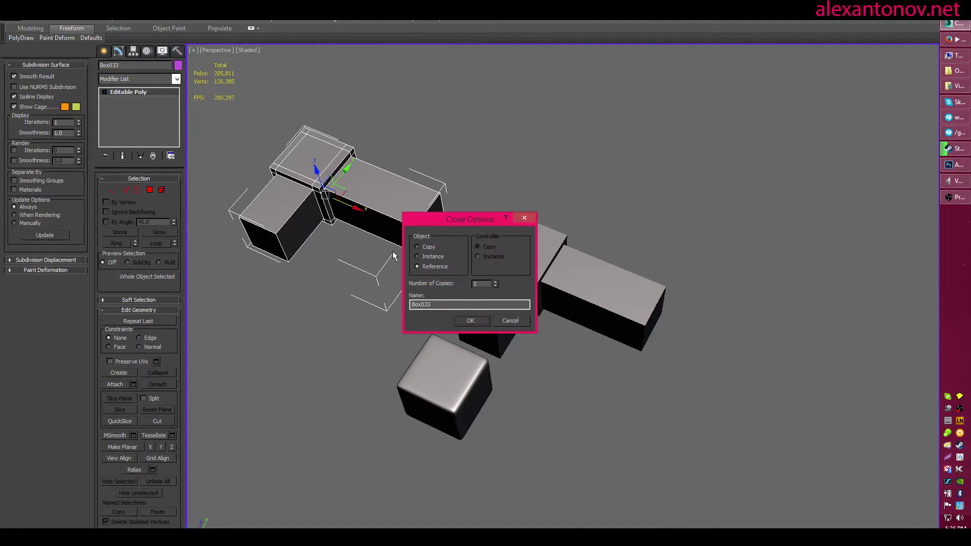
{"action": "left_click", "coordinate": [471, 321]}
Mirror the reference copy and move it along the X axis until it sits against the original cage
{"action": "middle_click_drag", "start_coordinate": [459, 288], "coordinate": [478, 286]}
{"action": "key", "text": "alt+m"}
{"action": "left_click", "coordinate": [454, 348]}
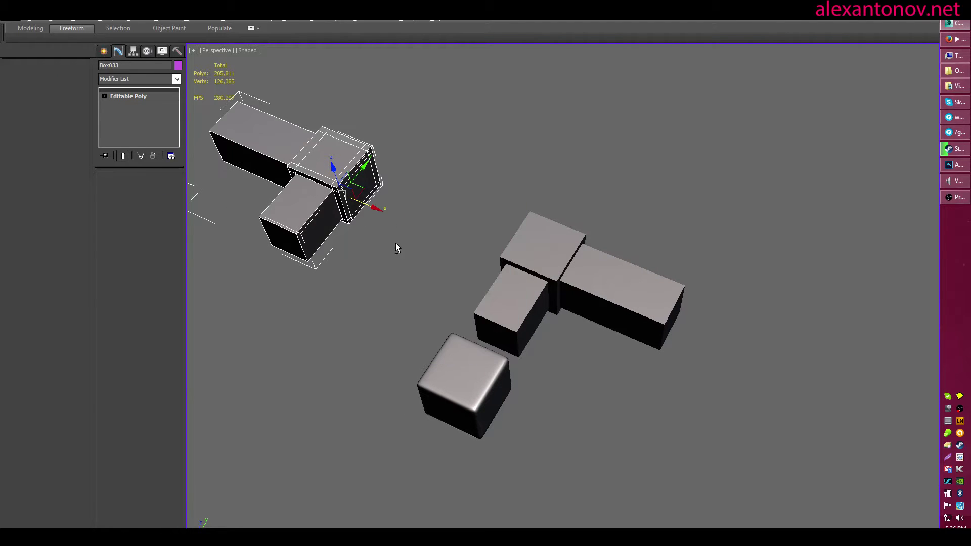
{"action": "left_click_drag", "start_coordinate": [367, 206], "coordinate": [504, 281]}
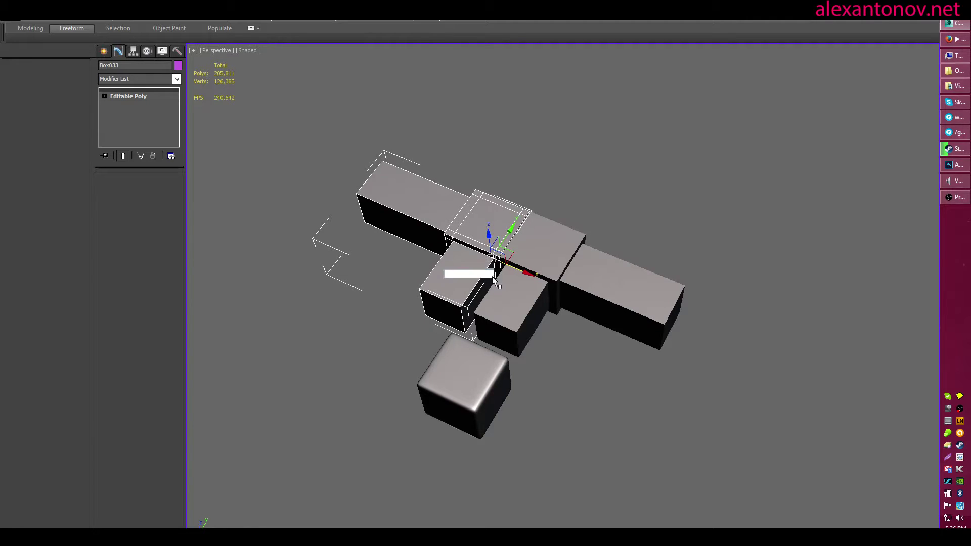
Apply a TurboSmooth modifier to the mirrored reference copy and set its iterations to 3
{"action": "left_click", "coordinate": [484, 282]}
{"action": "left_click", "coordinate": [654, 201]}
{"action": "left_click", "coordinate": [475, 253]}
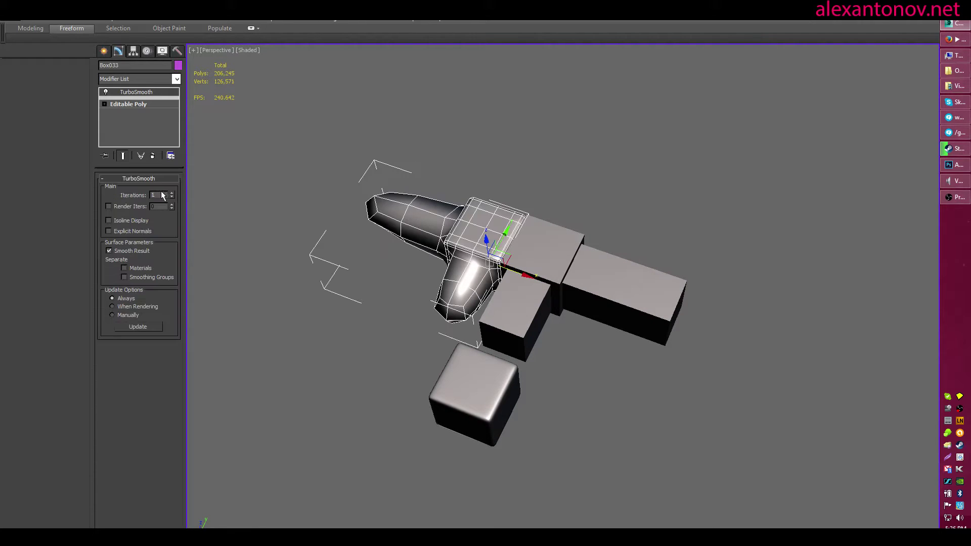
{"action": "left_click", "coordinate": [171, 193]}
{"action": "left_click", "coordinate": [171, 193]}
Insert supporting edge loops near the outer ends of both arms on the original cage to tighten the smoothed reference
{"action": "left_click", "coordinate": [605, 316]}
{"action": "key", "text": "z"}
{"action": "middle_click_drag", "start_coordinate": [606, 316], "coordinate": [601, 387], "text": "alt"}
{"action": "left_click", "coordinate": [601, 404]}
{"action": "left_click", "coordinate": [452, 344]}
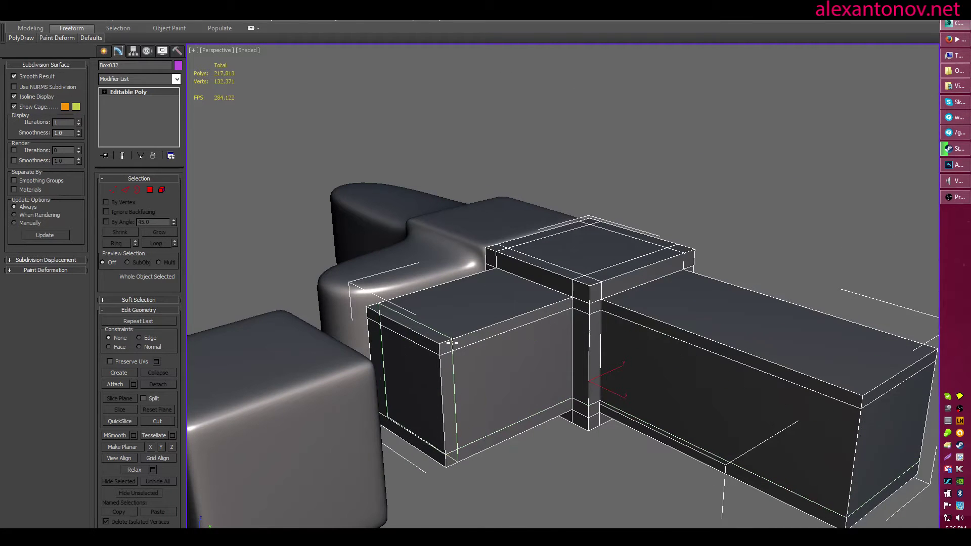
{"action": "middle_click_drag", "start_coordinate": [316, 222], "coordinate": [444, 256], "text": "alt"}
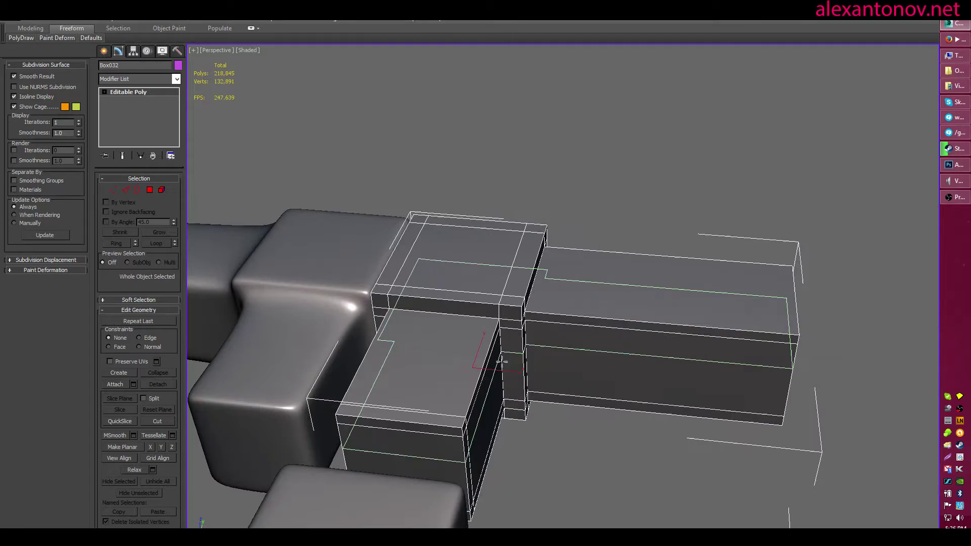
{"action": "left_click", "coordinate": [779, 335]}
{"action": "middle_click_drag", "start_coordinate": [488, 366], "coordinate": [555, 403]}
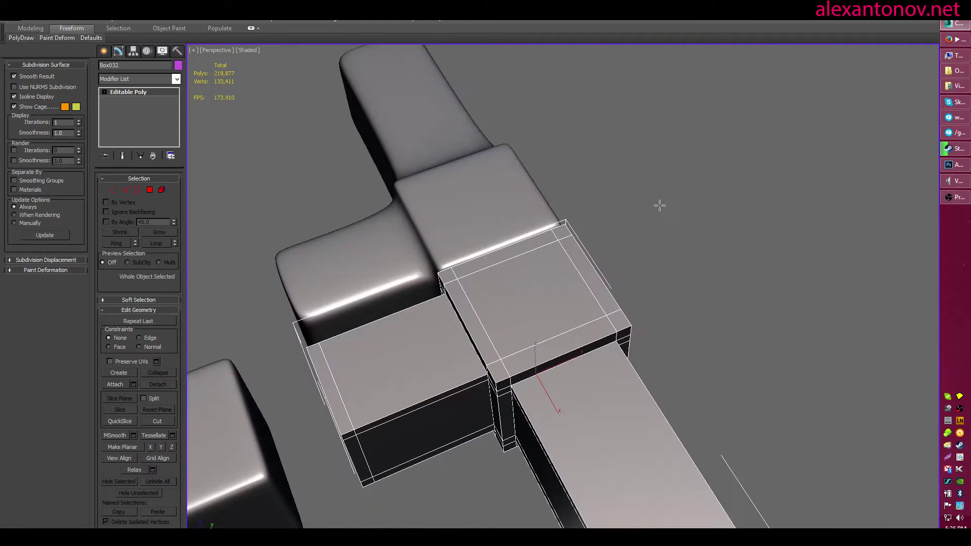
{"action": "right_click", "coordinate": [659, 206]}
Try to clone the original cage as one Reference copy along the Y axis, away from the smoothed pair
{"action": "key", "text": "ctrl+q"}
{"action": "key", "text": "1"}
{"action": "scroll", "coordinate": [628, 395], "scroll_direction": "down", "scroll_amount": 4}
{"action": "key", "text": "1"}
{"action": "left_click", "coordinate": [703, 324]}
{"action": "middle_click_drag", "start_coordinate": [703, 323], "coordinate": [553, 324], "text": "alt"}
{"action": "left_click", "coordinate": [550, 355]}
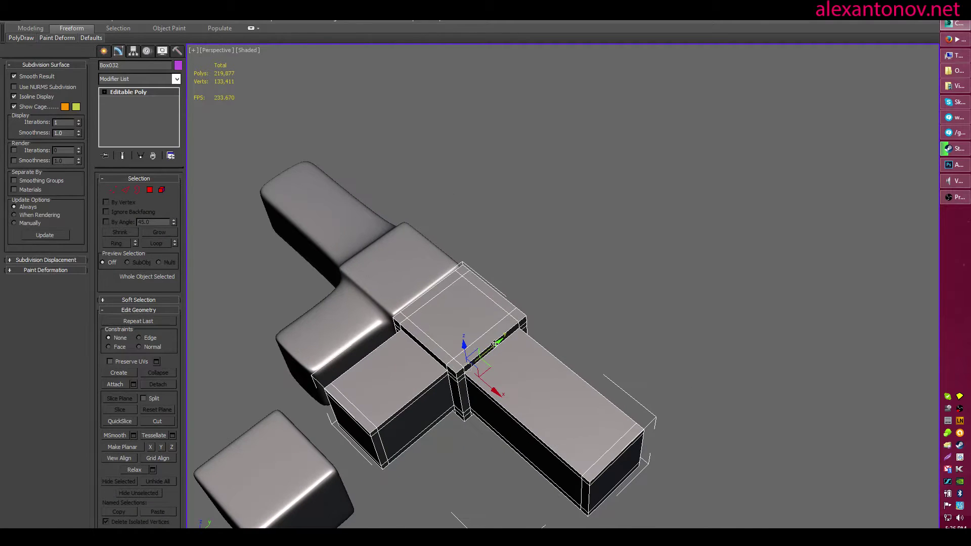
{"action": "left_click_drag", "start_coordinate": [495, 344], "coordinate": [752, 252], "text": "shift"}
{"action": "left_click", "coordinate": [471, 321]}
{"action": "middle_click_drag", "start_coordinate": [751, 311], "coordinate": [665, 374]}
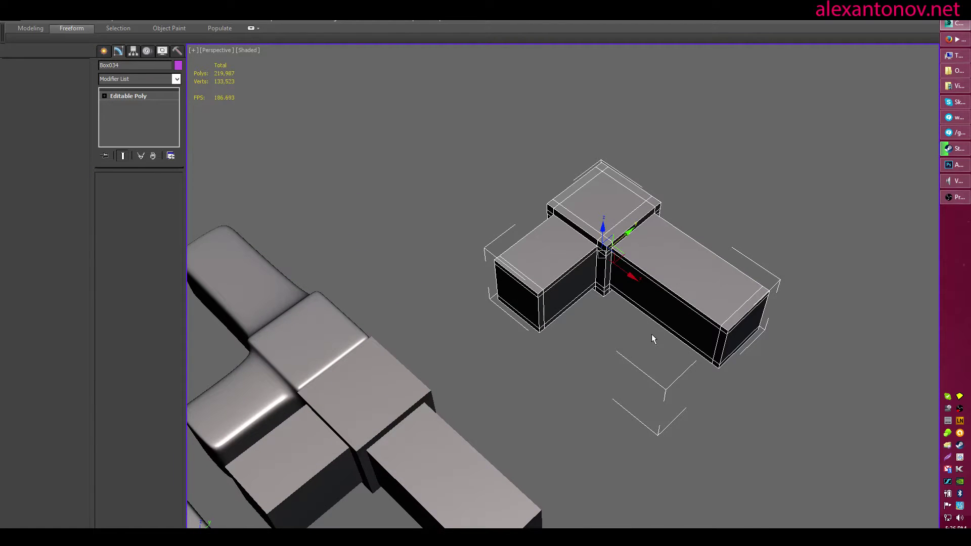
{"action": "key", "text": "ctrl+z"}
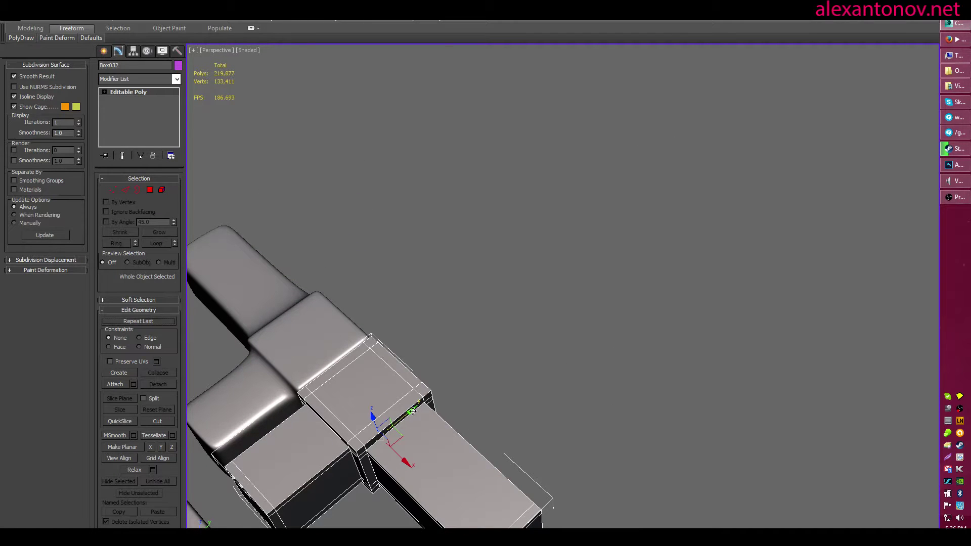
Clone the original cage as one independent copy along the Y axis, clear of the smoothed pair
{"action": "left_click_drag", "start_coordinate": [413, 411], "coordinate": [612, 252], "text": "shift"}
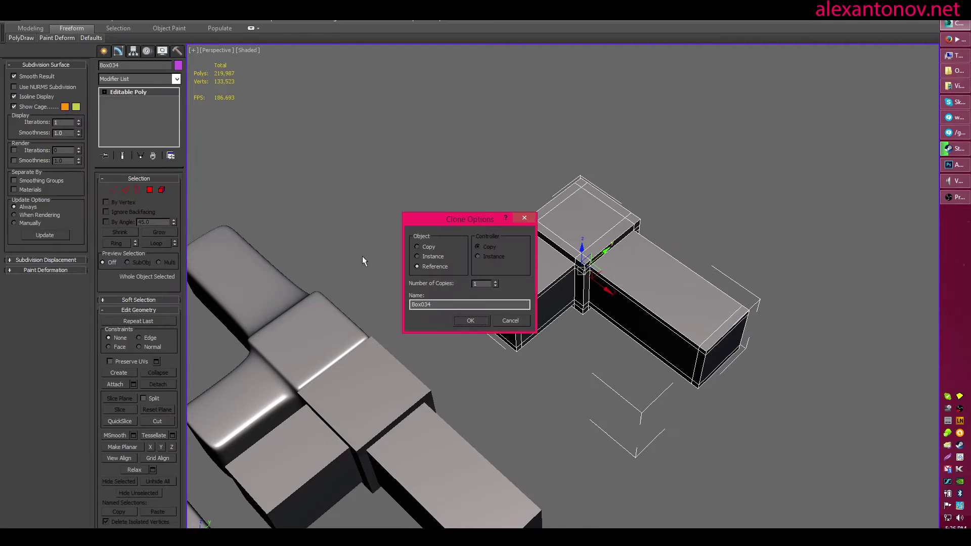
{"action": "left_click", "coordinate": [469, 323]}
{"action": "mouse_move", "coordinate": [726, 264]}
{"action": "middle_mouse_down"}
{"action": "mouse_move", "coordinate": [706, 301]}
{"action": "mouse_move", "coordinate": [576, 330]}
{"action": "middle_mouse_up"}
{"action": "scroll", "coordinate": [616, 324], "scroll_direction": "up", "scroll_amount": 3}
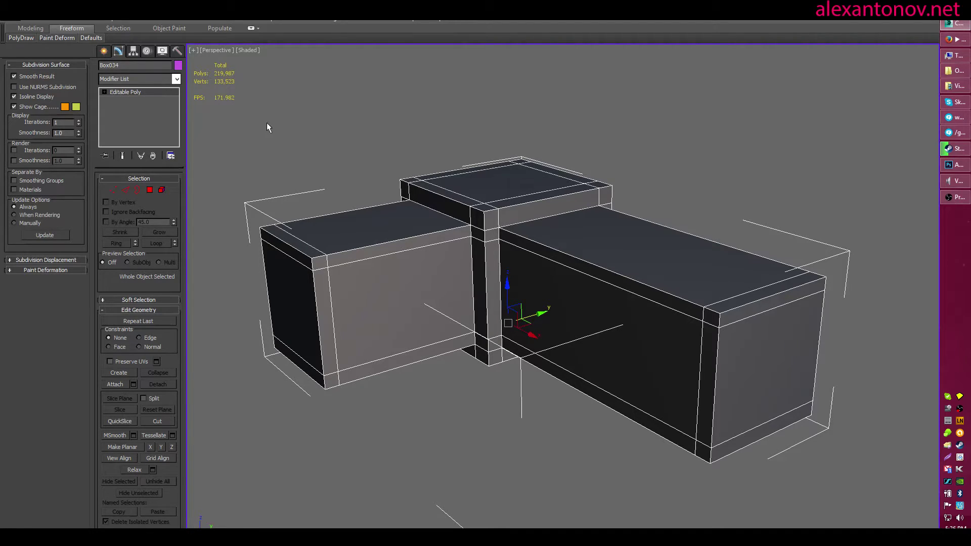
{"action": "left_click", "coordinate": [105, 92]}
{"action": "left_click", "coordinate": [105, 92]}
{"action": "middle_click_drag", "start_coordinate": [389, 191], "coordinate": [506, 292], "text": "alt"}
{"action": "scroll", "coordinate": [526, 252], "scroll_direction": "down", "scroll_amount": 5}
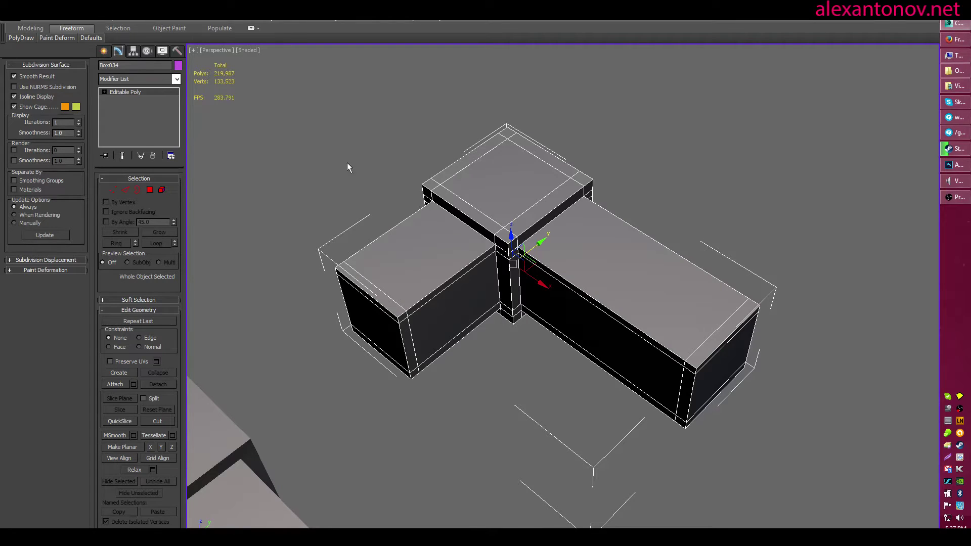
{"action": "key", "text": "shift+z"}
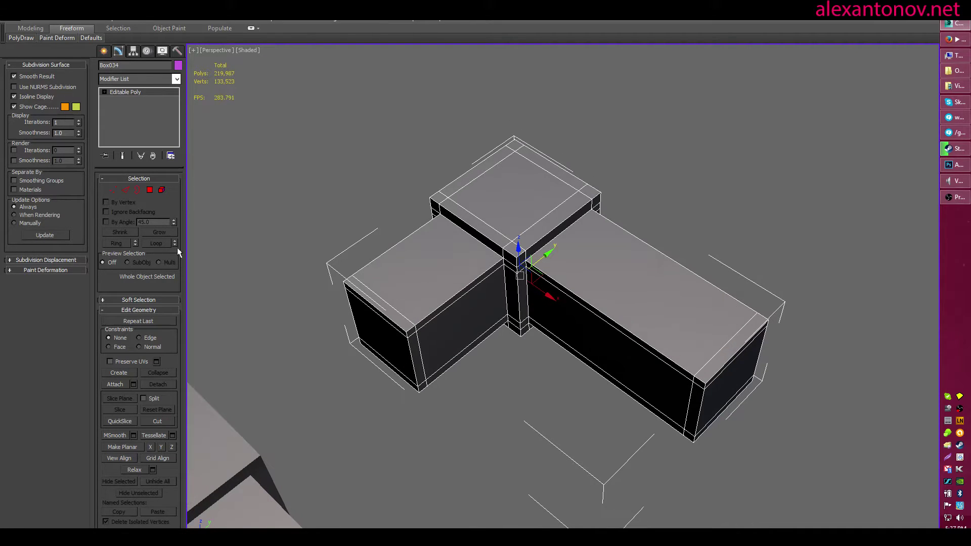
{"action": "middle_click_drag", "start_coordinate": [524, 275], "coordinate": [541, 302], "text": "alt"}
{"action": "scroll", "coordinate": [591, 296], "scroll_direction": "down", "scroll_amount": 4}
{"action": "key", "text": "z"}
{"action": "key", "text": "shift+z"}
{"action": "key", "text": "z"}
{"action": "scroll", "coordinate": [589, 230], "scroll_direction": "down", "scroll_amount": 4}
{"action": "middle_click_drag", "start_coordinate": [463, 274], "coordinate": [442, 275]}
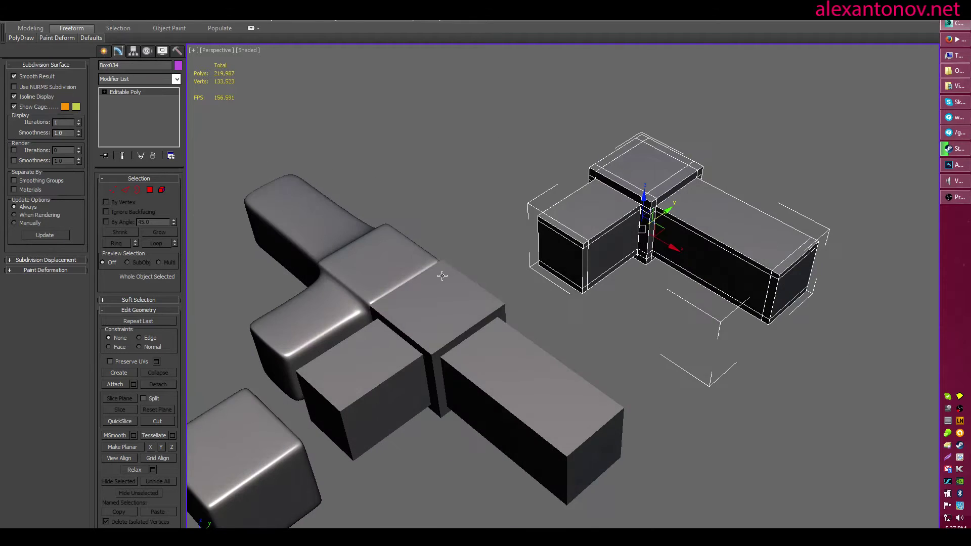
Raise the TurboSmooth iterations of the mirrored reference copy by two levels and deselect it
{"action": "left_click", "coordinate": [370, 254]}
{"action": "middle_click_drag", "start_coordinate": [372, 255], "coordinate": [395, 318]}
{"action": "middle_click_drag", "start_coordinate": [394, 318], "coordinate": [429, 275], "text": "alt"}
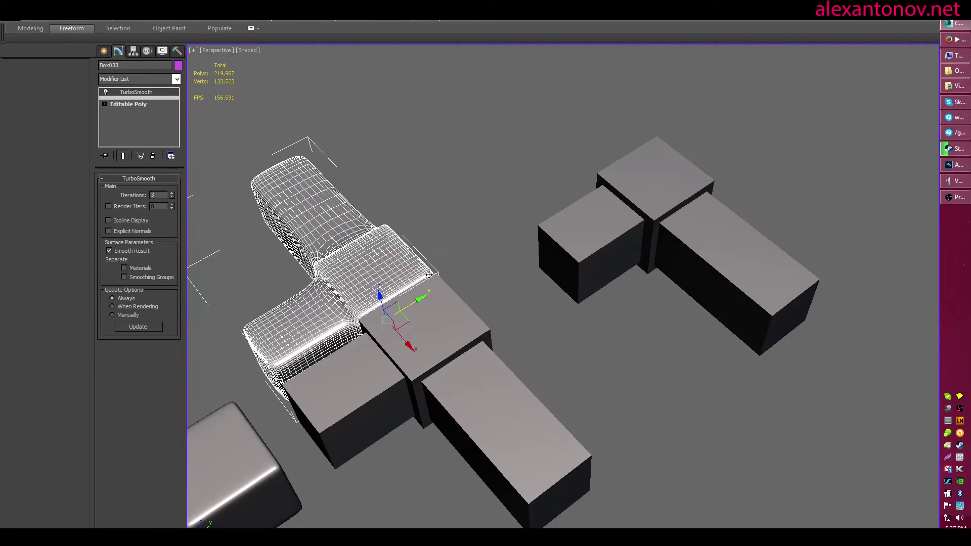
{"action": "left_click", "coordinate": [172, 194]}
{"action": "left_click", "coordinate": [172, 194]}
{"action": "middle_click_drag", "start_coordinate": [475, 194], "coordinate": [435, 203]}
{"action": "left_click", "coordinate": [448, 205]}
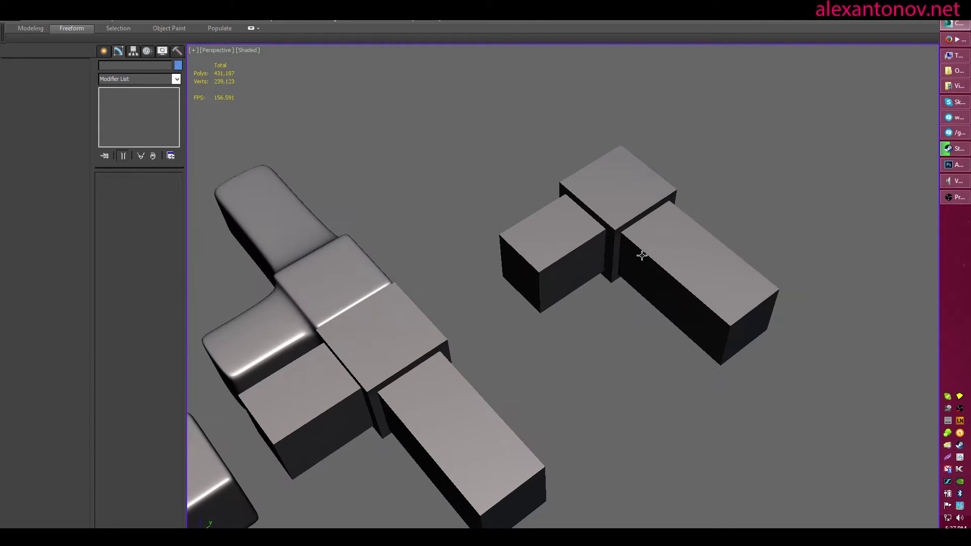
Enable NURMS subdivision on the separate two-armed copy
{"action": "middle_click_drag", "start_coordinate": [641, 255], "coordinate": [619, 261]}
{"action": "middle_click_drag", "start_coordinate": [546, 231], "coordinate": [469, 262]}
{"action": "left_click", "coordinate": [497, 262]}
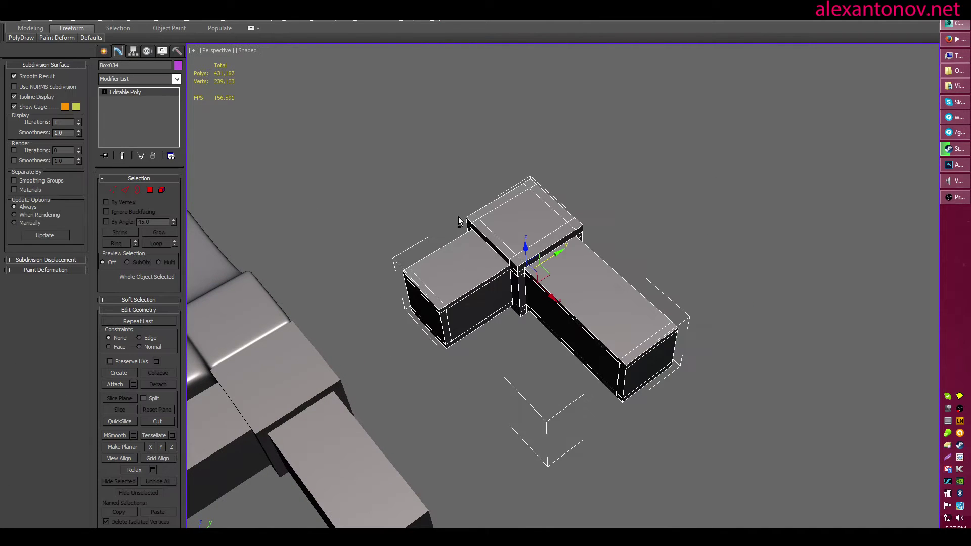
{"action": "middle_click_drag", "start_coordinate": [459, 222], "coordinate": [493, 220], "text": "alt"}
{"action": "middle_click_drag", "start_coordinate": [439, 199], "coordinate": [469, 245]}
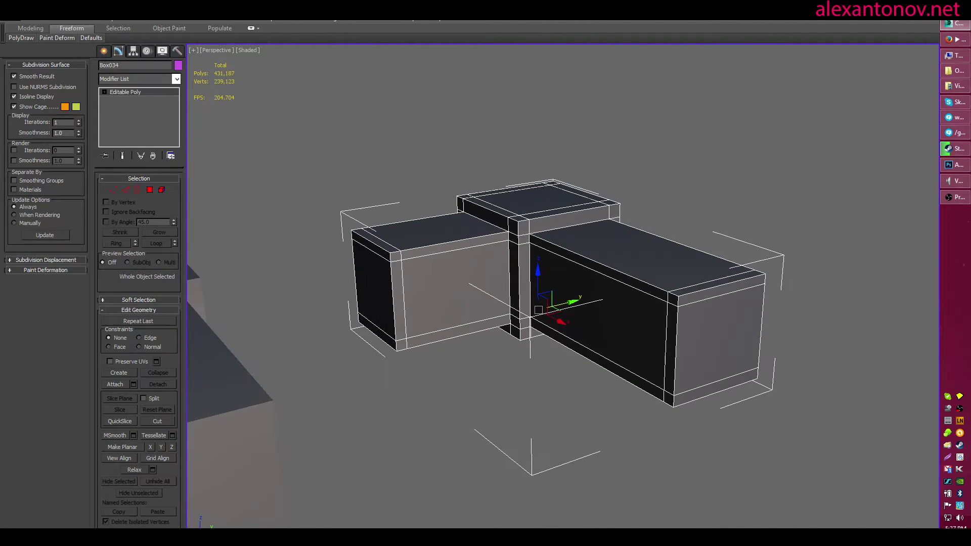
{"action": "left_click", "coordinate": [15, 87]}
{"action": "middle_click_drag", "start_coordinate": [561, 143], "coordinate": [568, 159], "text": "alt"}
{"action": "middle_click_drag", "start_coordinate": [733, 171], "coordinate": [722, 167]}
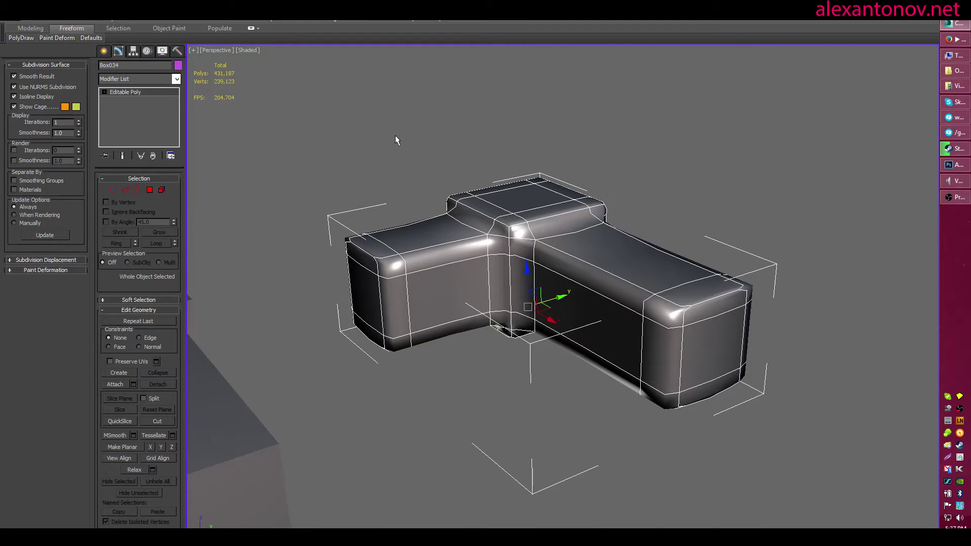
Compare the NURMS-smoothed copy with the cage and its TurboSmooth reference
{"action": "left_click", "coordinate": [347, 204]}
{"action": "middle_click_drag", "start_coordinate": [349, 206], "coordinate": [331, 212], "text": "alt"}
{"action": "middle_click_drag", "start_coordinate": [331, 212], "coordinate": [433, 226]}
{"action": "scroll", "coordinate": [457, 183], "scroll_direction": "down", "scroll_amount": 4}
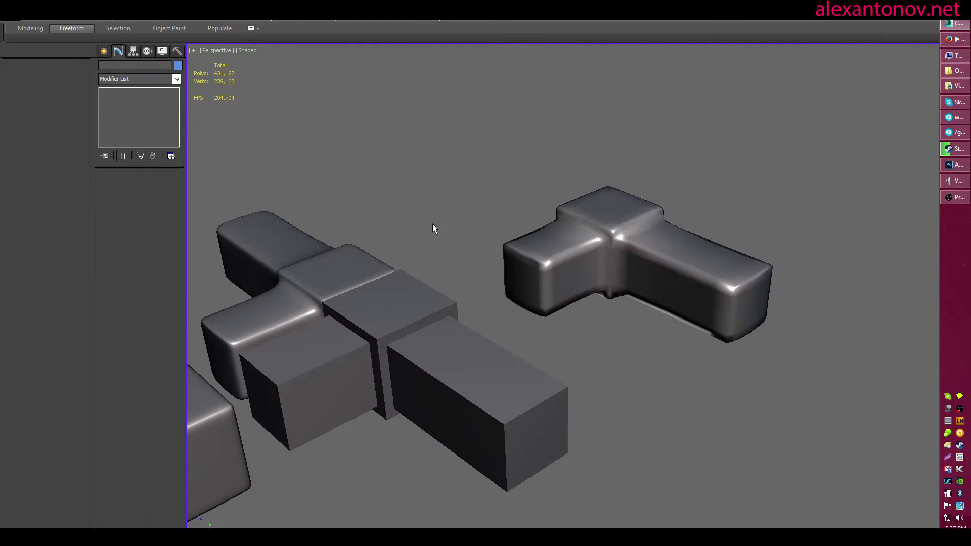
{"action": "left_click", "coordinate": [294, 296]}
{"action": "middle_click_drag", "start_coordinate": [315, 231], "coordinate": [373, 241]}
{"action": "left_click", "coordinate": [373, 241]}
{"action": "middle_click_drag", "start_coordinate": [678, 209], "coordinate": [544, 209]}
Select the NURMS-smoothed copy and set its display iterations to 2
{"action": "left_click", "coordinate": [582, 254]}
{"action": "scroll", "coordinate": [582, 255], "scroll_direction": "up", "scroll_amount": 5}
{"action": "scroll", "coordinate": [456, 168], "scroll_direction": "down", "scroll_amount": 2}
{"action": "middle_click_drag", "start_coordinate": [468, 186], "coordinate": [479, 205]}
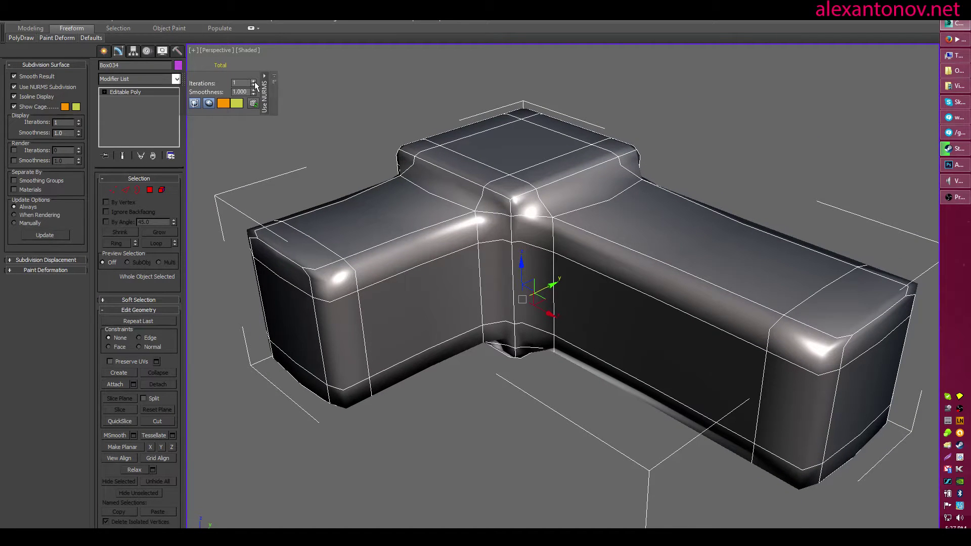
{"action": "left_click", "coordinate": [253, 81]}
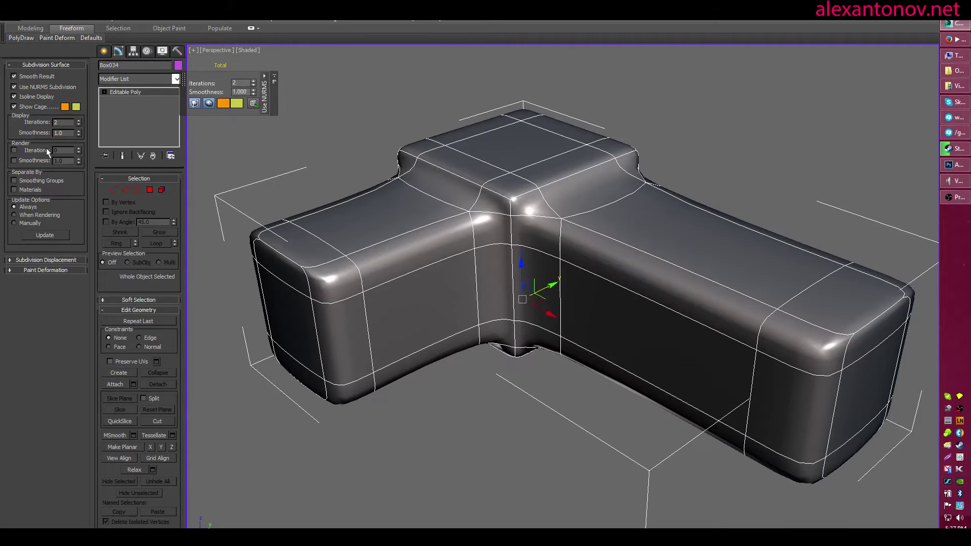
{"action": "left_click", "coordinate": [253, 81]}
Hide the command panels for a larger viewport and move the floating NURMS settings clear of the model
{"action": "key", "text": "ctrl+x"}
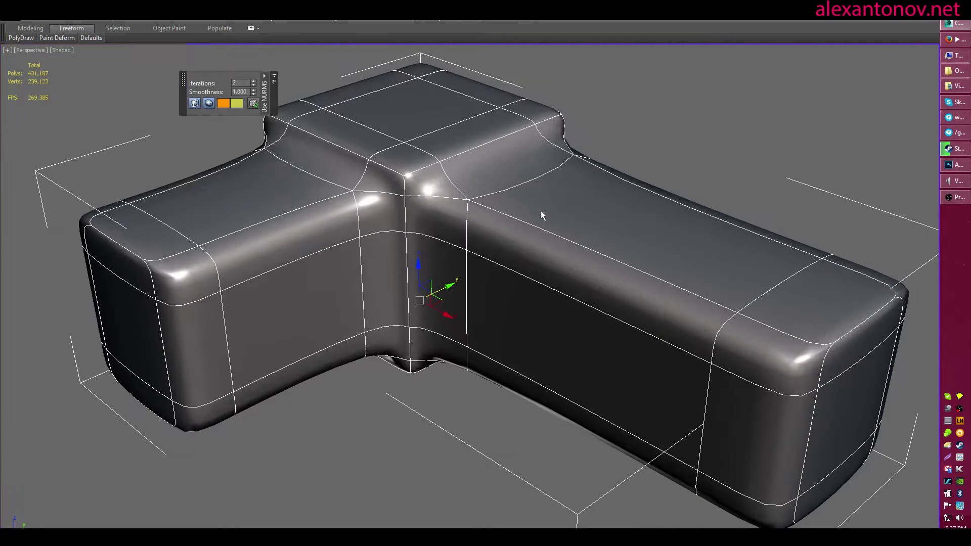
{"action": "left_click_drag", "start_coordinate": [184, 93], "coordinate": [84, 66]}
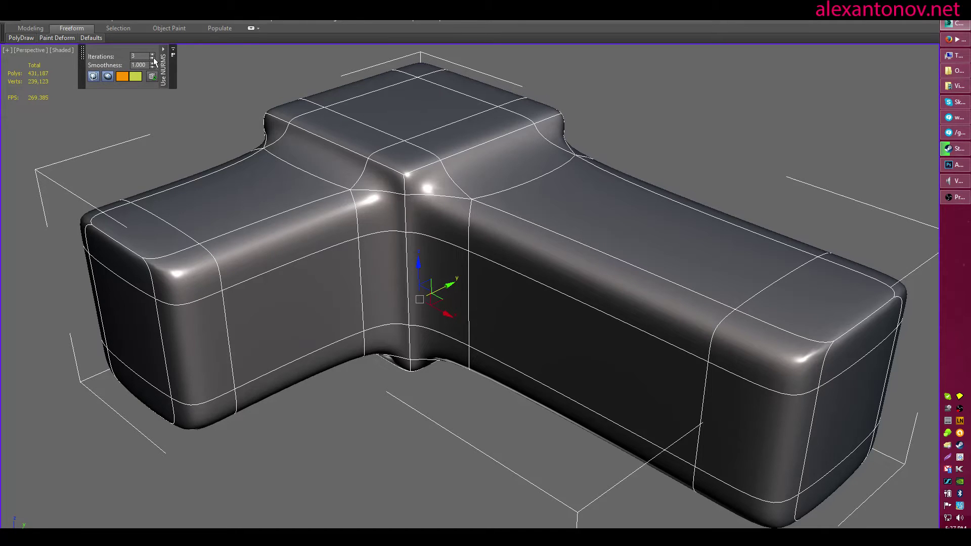
{"action": "middle_click_drag", "start_coordinate": [614, 245], "coordinate": [564, 312]}
{"action": "scroll", "coordinate": [563, 312], "scroll_direction": "down", "scroll_amount": 5}
Lower the copy's NURMS iterations to 1 and toggle the subdivision off and on to compare cage and smoothed form
{"action": "left_click", "coordinate": [152, 60]}
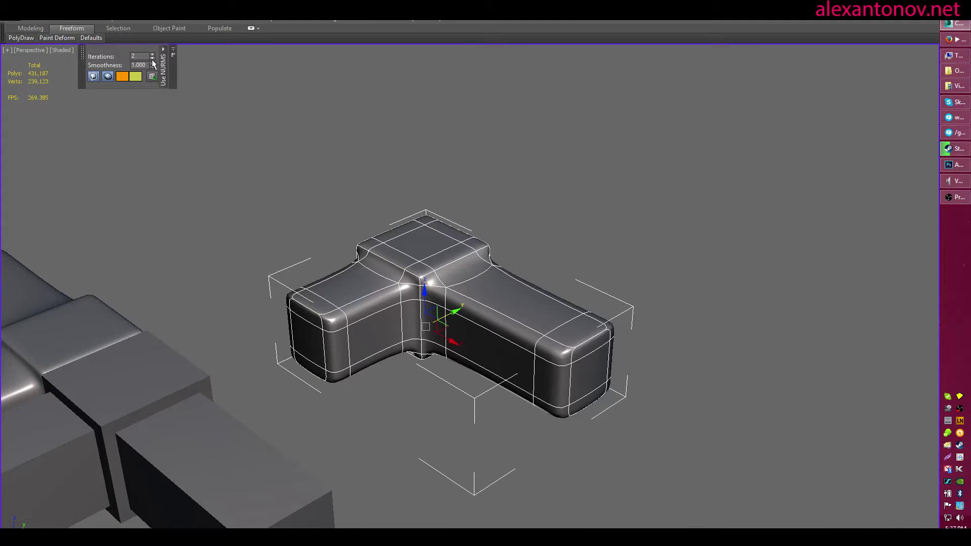
{"action": "left_click", "coordinate": [152, 59]}
{"action": "key", "text": "ctrl+q"}
{"action": "middle_click_drag", "start_coordinate": [439, 219], "coordinate": [488, 210]}
{"action": "key", "text": "ctrl+q"}
{"action": "key", "text": "ctrl+q"}
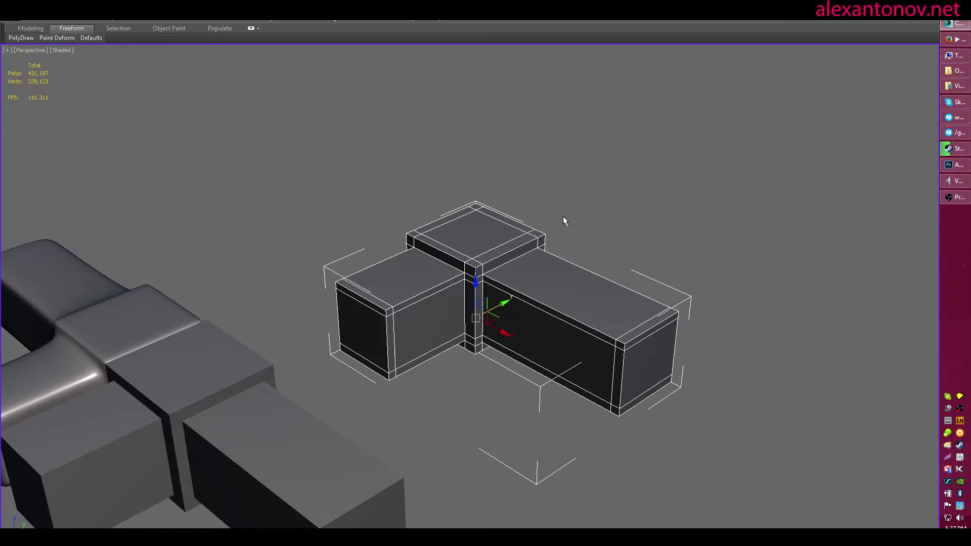
{"action": "key", "text": "ctrl+q"}
{"action": "key", "text": "ctrl+q"}
{"action": "key", "text": "ctrl+q"}
{"action": "mouse_move", "coordinate": [580, 234]}
{"action": "middle_mouse_down", "text": "alt"}
{"action": "mouse_move", "coordinate": [471, 247]}
{"action": "mouse_move", "coordinate": [581, 262]}
{"action": "mouse_move", "coordinate": [580, 239]}
{"action": "middle_mouse_up", "text": "alt"}
{"action": "key", "text": "ctrl+q"}
{"action": "key", "text": "ctrl+q"}
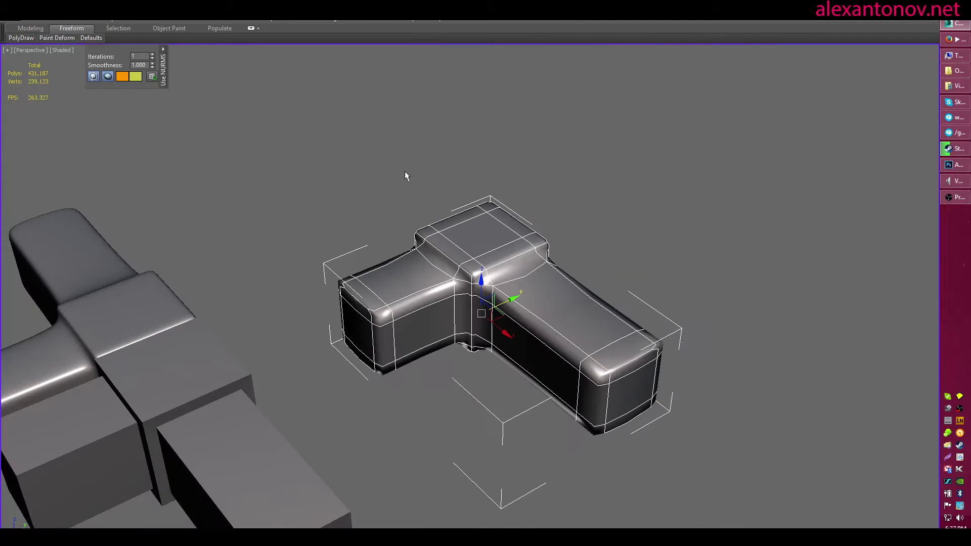
Set the copy's NURMS iterations to 2 and compare it with the TurboSmooth reference from the opposite side
{"action": "left_click", "coordinate": [152, 54]}
{"action": "left_click", "coordinate": [535, 392]}
{"action": "middle_click_drag", "start_coordinate": [412, 348], "coordinate": [681, 326]}
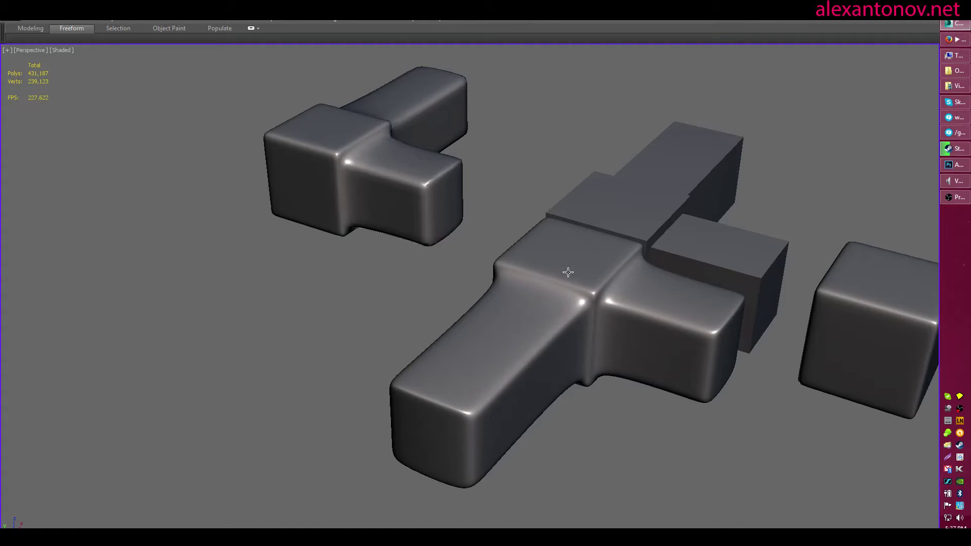
{"action": "middle_click_drag", "start_coordinate": [568, 273], "coordinate": [604, 190], "text": "alt"}
Turn off NURMS subdivision on the separate copy and restore the command panels
{"action": "left_click", "coordinate": [683, 217]}
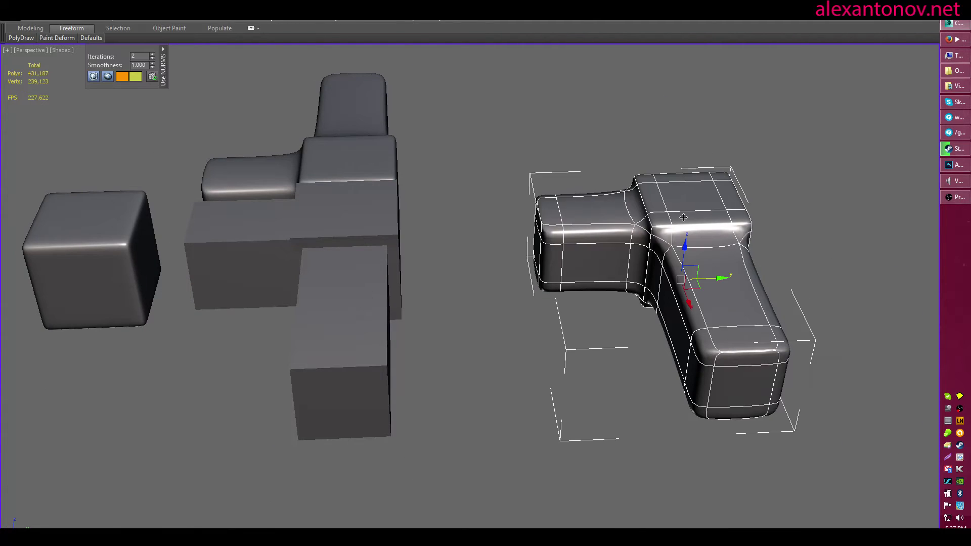
{"action": "key", "text": "z"}
{"action": "scroll", "coordinate": [497, 220], "scroll_direction": "down", "scroll_amount": 3}
{"action": "middle_click_drag", "start_coordinate": [497, 220], "coordinate": [373, 268]}
{"action": "scroll", "coordinate": [439, 268], "scroll_direction": "down", "scroll_amount": 6}
{"action": "key", "text": "ctrl+q"}
{"action": "key", "text": "z"}
{"action": "key", "text": "ctrl+x"}
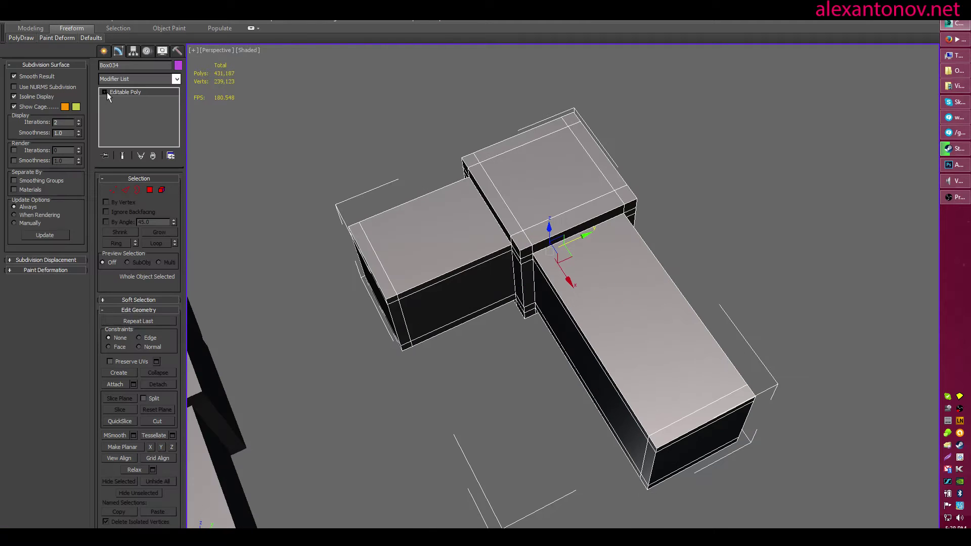
{"action": "left_click", "coordinate": [105, 92]}
{"action": "left_click", "coordinate": [103, 91]}
{"action": "scroll", "coordinate": [711, 291], "scroll_direction": "up", "scroll_amount": 3}
{"action": "left_click", "coordinate": [781, 347]}
{"action": "scroll", "coordinate": [587, 275], "scroll_direction": "down", "scroll_amount": 10}
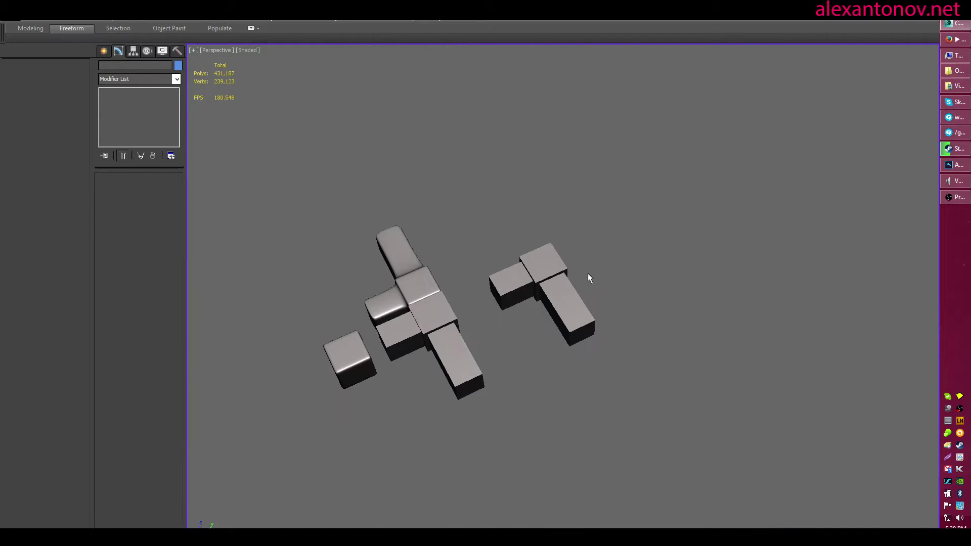
Turn NURMS subdivision back on for the separate copy and isolate it in the viewport
{"action": "left_click", "coordinate": [562, 278]}
{"action": "key", "text": "ctrl+q"}
{"action": "scroll", "coordinate": [560, 278], "scroll_direction": "up", "scroll_amount": 5}
{"action": "middle_click_drag", "start_coordinate": [464, 268], "coordinate": [515, 249], "text": "alt"}
{"action": "scroll", "coordinate": [518, 247], "scroll_direction": "down", "scroll_amount": 4}
{"action": "key", "text": "alt+q"}
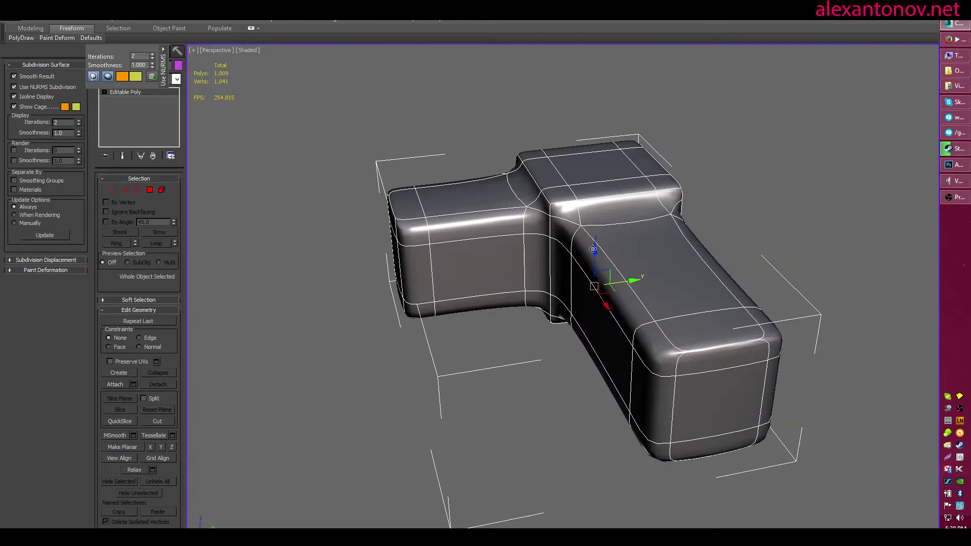
{"action": "scroll", "coordinate": [593, 249], "scroll_direction": "down", "scroll_amount": 8}
{"action": "scroll", "coordinate": [635, 295], "scroll_direction": "up", "scroll_amount": 4}
{"action": "middle_click_drag", "start_coordinate": [611, 263], "coordinate": [536, 291], "text": "alt"}
{"action": "scroll", "coordinate": [529, 291], "scroll_direction": "up", "scroll_amount": 4}
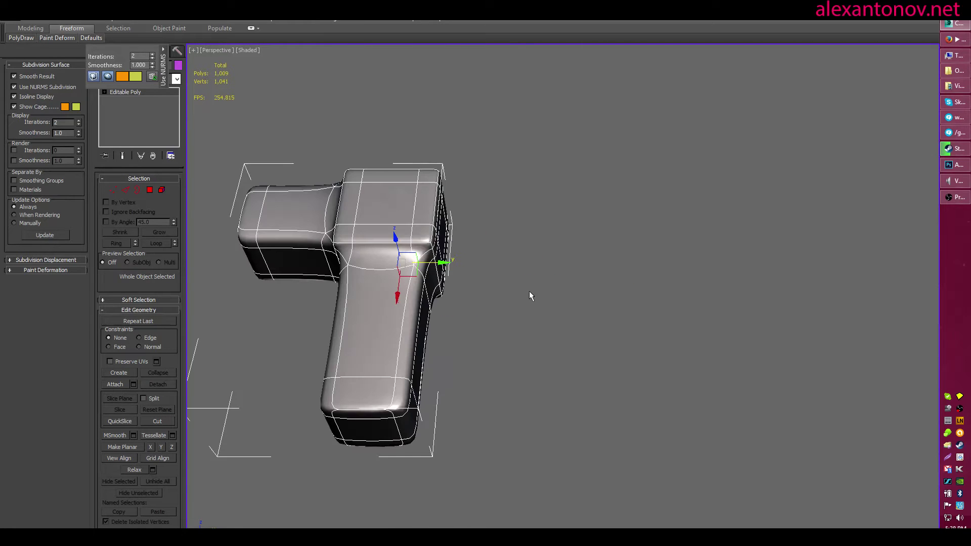
Make an independent copy of the smoothed extruded model beside it along Y, and select the original
{"action": "left_click_drag", "start_coordinate": [427, 262], "coordinate": [807, 289], "text": "shift"}
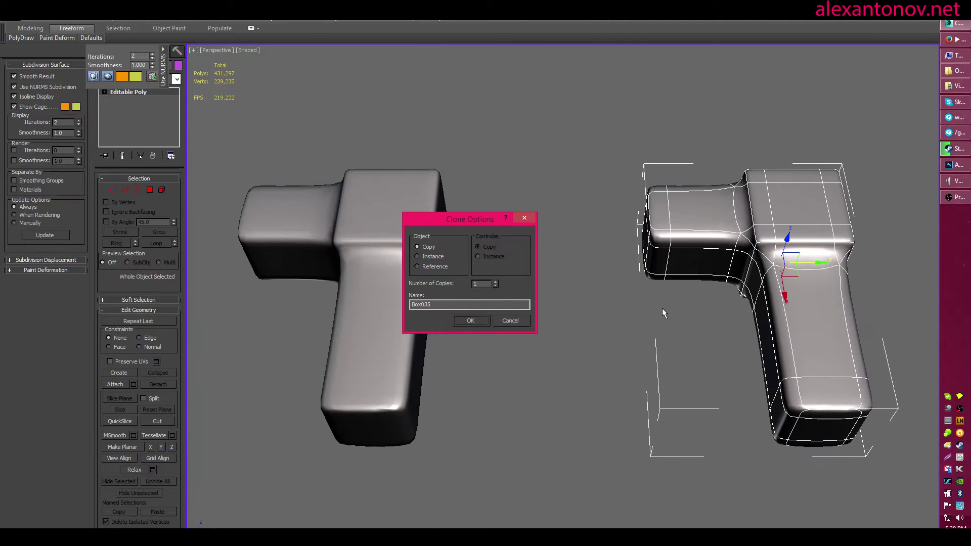
{"action": "left_click", "coordinate": [471, 320]}
{"action": "middle_click_drag", "start_coordinate": [717, 283], "coordinate": [594, 324], "text": "alt"}
{"action": "left_click", "coordinate": [463, 317]}
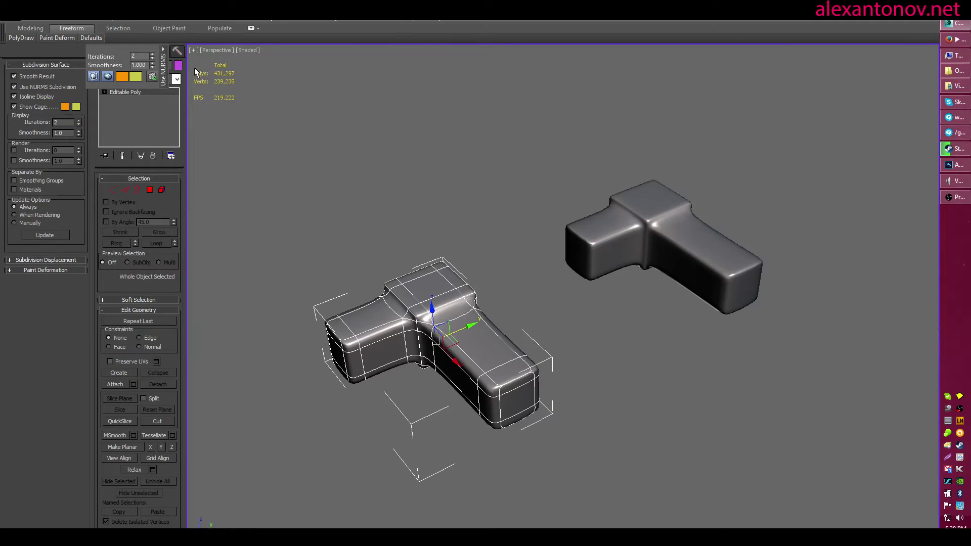
Raise the selected model's NURMS iterations to 4 and turn off Isoline Display to show the full subdivided mesh
{"action": "left_click", "coordinate": [153, 53]}
{"action": "middle_click_drag", "start_coordinate": [507, 278], "coordinate": [494, 295]}
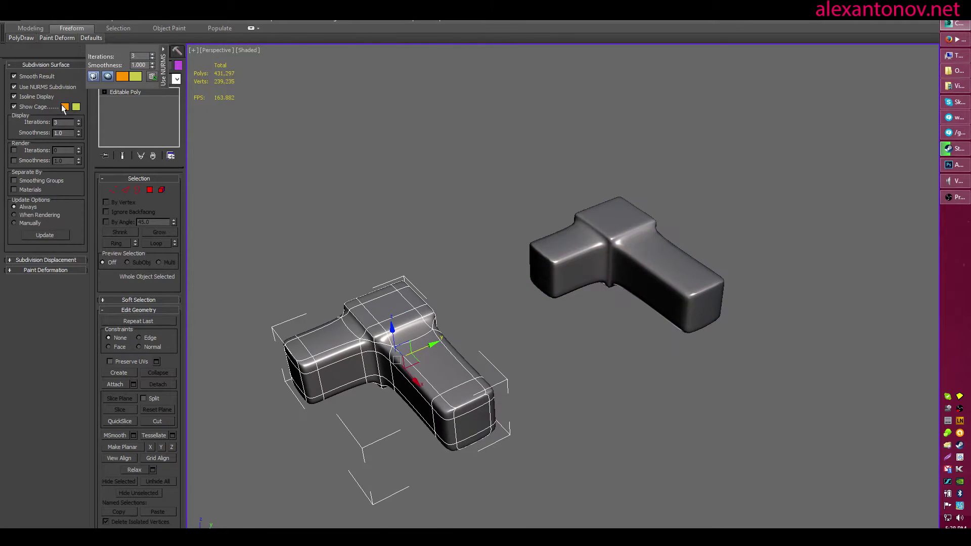
{"action": "left_click", "coordinate": [14, 97]}
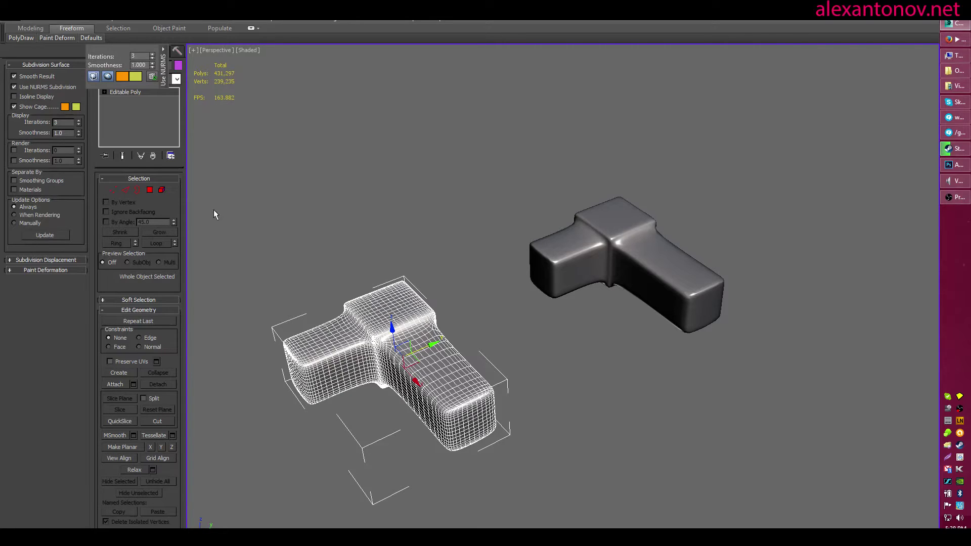
{"action": "middle_click_drag", "start_coordinate": [368, 341], "coordinate": [419, 311]}
{"action": "left_click", "coordinate": [153, 54]}
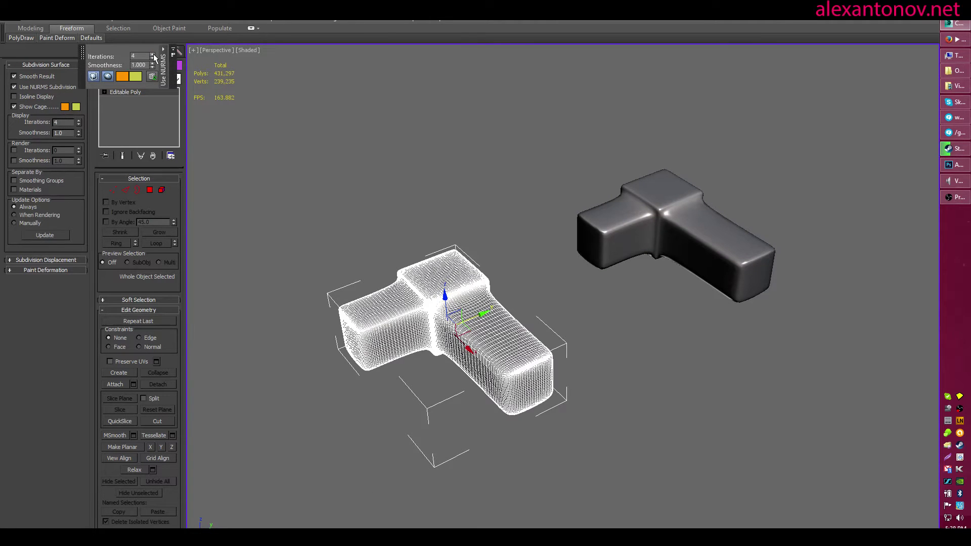
Raise the NURMS iterations to 6, toggling the subdivision off and on to compare the dense mesh with the cage
{"action": "left_click", "coordinate": [538, 286]}
{"action": "left_click", "coordinate": [428, 329]}
{"action": "key", "text": "ctrl+q"}
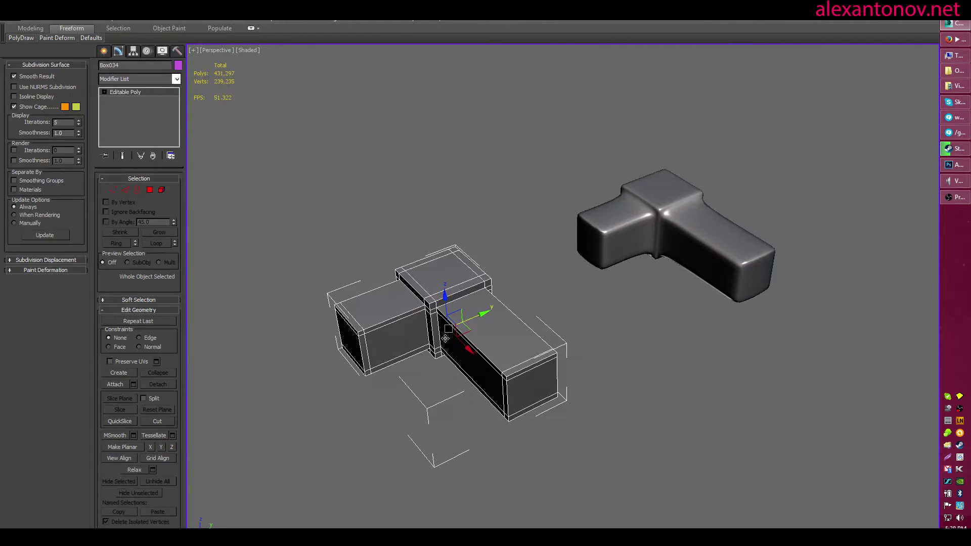
{"action": "key", "text": "ctrl+q"}
{"action": "key", "text": "ctrl+q"}
{"action": "middle_click_drag", "start_coordinate": [432, 253], "coordinate": [529, 216]}
{"action": "scroll", "coordinate": [478, 236], "scroll_direction": "up", "scroll_amount": 3}
{"action": "scroll", "coordinate": [451, 247], "scroll_direction": "down", "scroll_amount": 2}
{"action": "scroll", "coordinate": [450, 248], "scroll_direction": "up", "scroll_amount": 2}
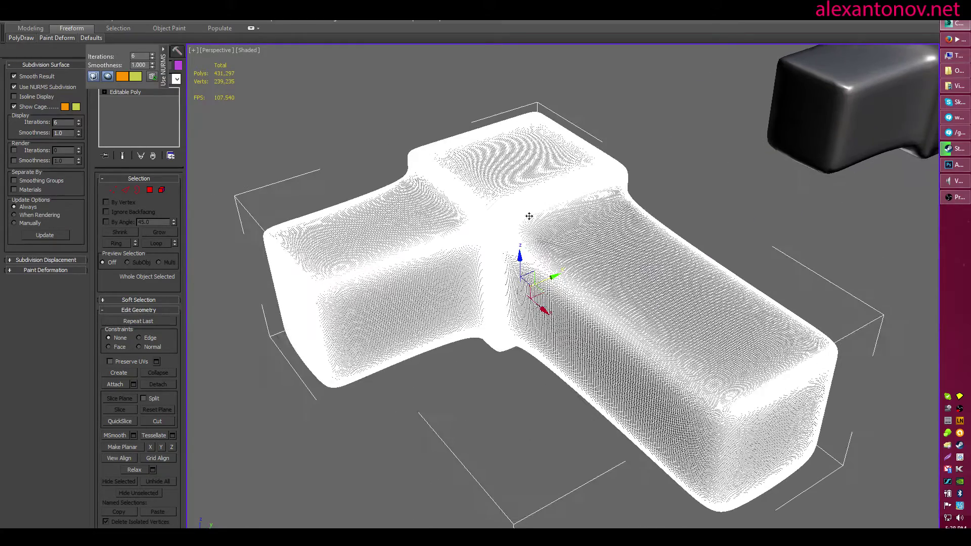
Toggle NURMS subdivision off and on at 6 iterations and compare the simple cage with the dense mesh
{"action": "left_click", "coordinate": [696, 149]}
{"action": "left_click", "coordinate": [541, 210]}
{"action": "key", "text": "ctrl+q"}
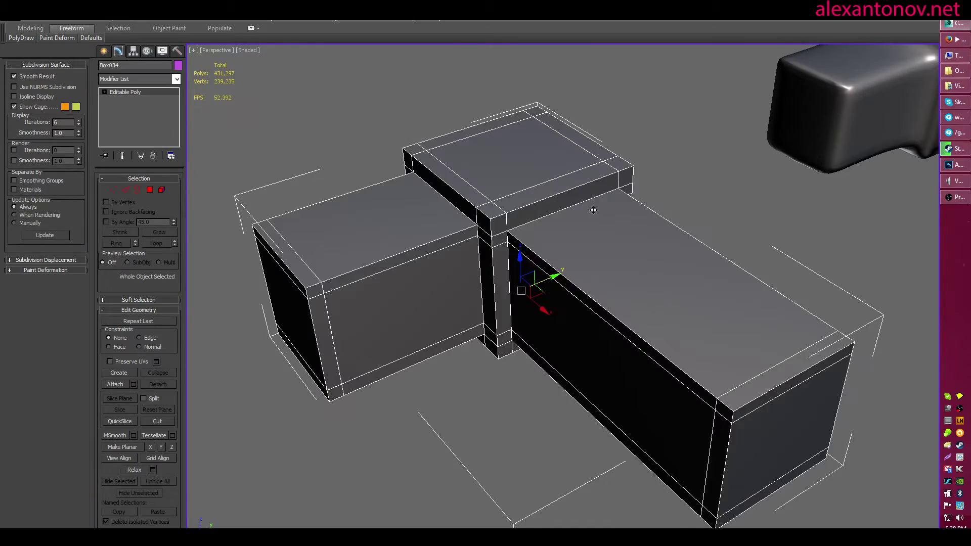
{"action": "scroll", "coordinate": [617, 223], "scroll_direction": "down", "scroll_amount": 4}
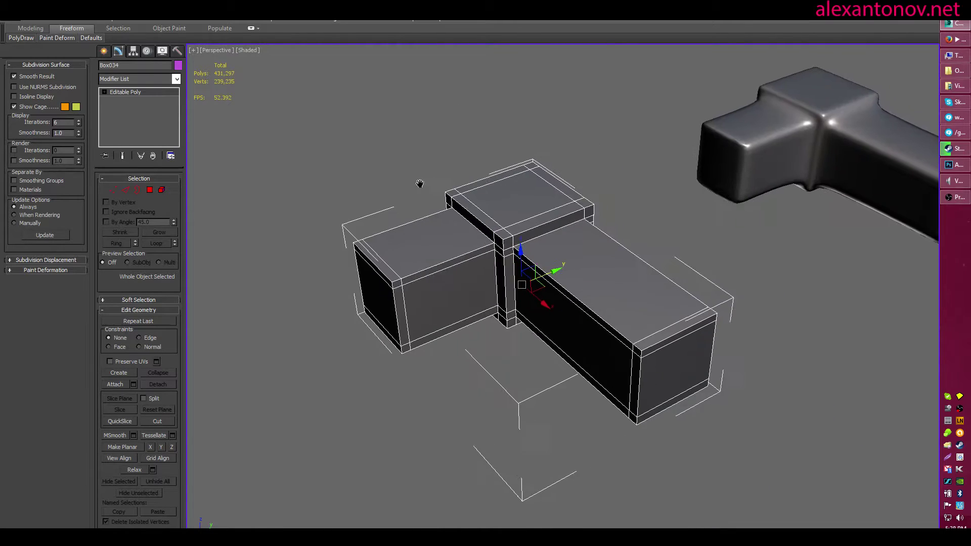
{"action": "scroll", "coordinate": [560, 238], "scroll_direction": "up", "scroll_amount": 4}
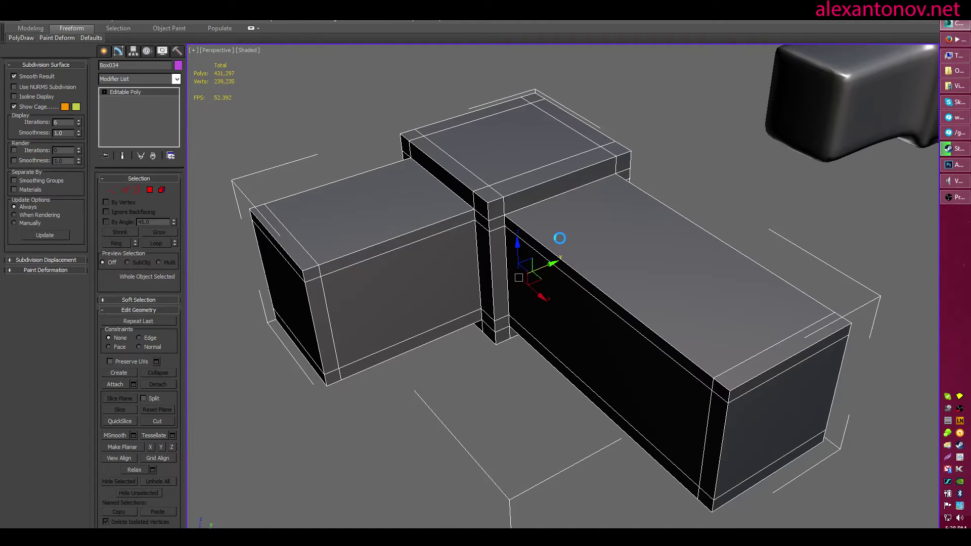
{"action": "key", "text": "ctrl+BackSpace"}
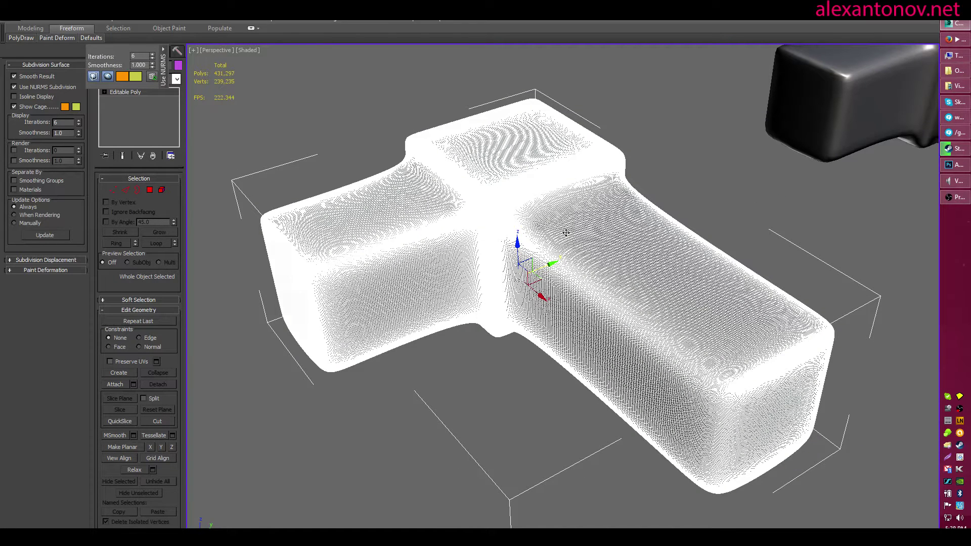
{"action": "key", "text": "ctrl+BackSpace"}
Lower the NURMS iterations to 3 and turn the subdivision on for the extruded model
{"action": "scroll", "coordinate": [594, 225], "scroll_direction": "down", "scroll_amount": 6}
{"action": "middle_click_drag", "start_coordinate": [594, 225], "coordinate": [652, 268], "text": "alt"}
{"action": "left_click", "coordinate": [652, 269]}
{"action": "scroll", "coordinate": [590, 288], "scroll_direction": "up", "scroll_amount": 4}
{"action": "left_click", "coordinate": [560, 291]}
{"action": "left_click", "coordinate": [561, 291]}
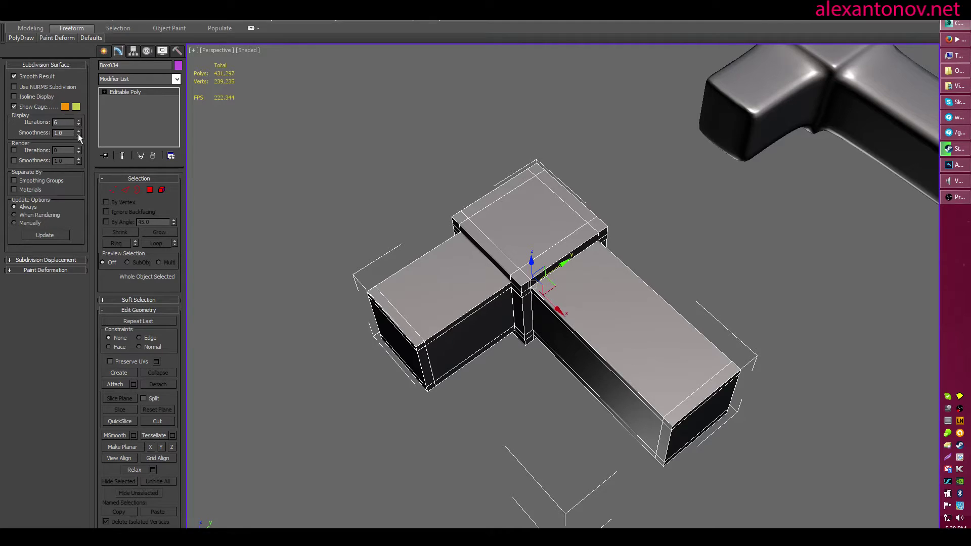
{"action": "key", "text": "ctrl+q"}
{"action": "middle_click_drag", "start_coordinate": [478, 234], "coordinate": [463, 188], "text": "alt"}
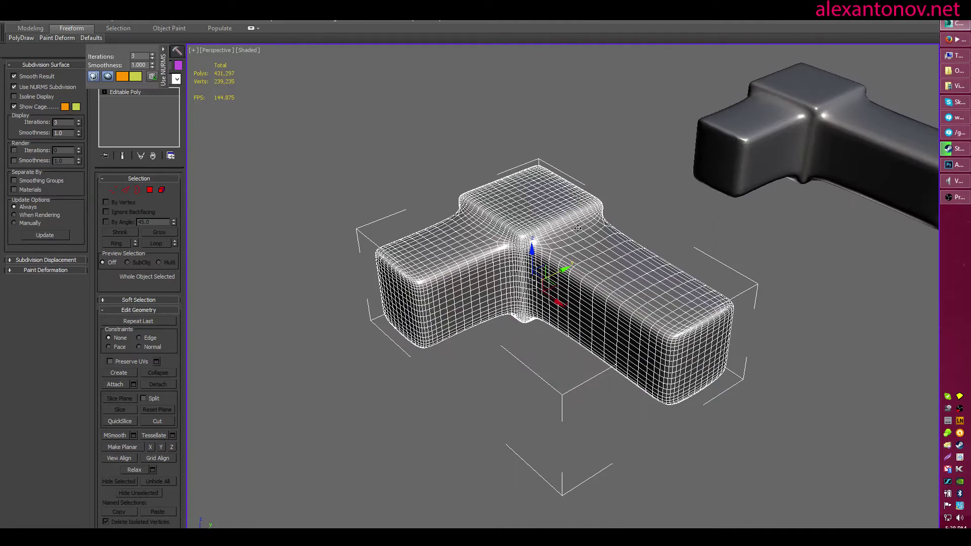
Lower the NURMS iterations to 2 and insert supporting edge loops on the cage's arms close to the central block
{"action": "key", "text": "ctrl+q"}
{"action": "middle_click_drag", "start_coordinate": [505, 222], "coordinate": [663, 253], "text": "alt"}
{"action": "key", "text": "ctrl+q"}
{"action": "key", "text": "ctrl+q"}
{"action": "scroll", "coordinate": [475, 228], "scroll_direction": "up", "scroll_amount": 6}
{"action": "left_click", "coordinate": [663, 256]}
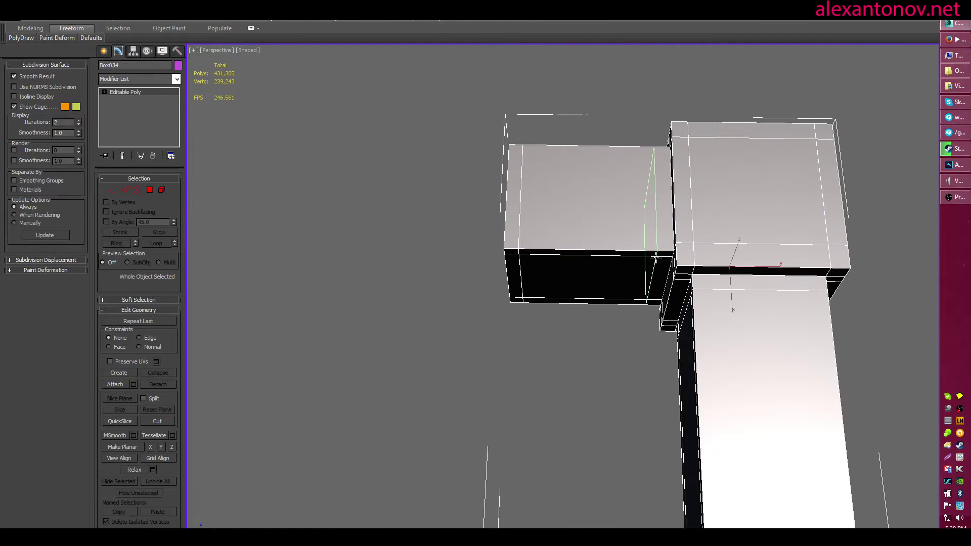
{"action": "left_click", "coordinate": [658, 255]}
{"action": "right_click", "coordinate": [731, 242]}
{"action": "middle_click_drag", "start_coordinate": [736, 243], "coordinate": [635, 248]}
{"action": "key", "text": "1"}
{"action": "key", "text": "1"}
{"action": "left_click", "coordinate": [793, 251]}
Turn on NURMS subdivision and inspect the tightened junctions between the arms and the central block
{"action": "scroll", "coordinate": [600, 292], "scroll_direction": "down", "scroll_amount": 4}
{"action": "middle_click_drag", "start_coordinate": [605, 373], "coordinate": [628, 334], "text": "alt"}
{"action": "left_click", "coordinate": [622, 296]}
{"action": "key", "text": "ctrl+m"}
{"action": "left_click", "coordinate": [858, 353]}
{"action": "middle_click_drag", "start_coordinate": [645, 377], "coordinate": [574, 347], "text": "alt"}
{"action": "left_click", "coordinate": [614, 316]}
{"action": "scroll", "coordinate": [620, 313], "scroll_direction": "up", "scroll_amount": 3}
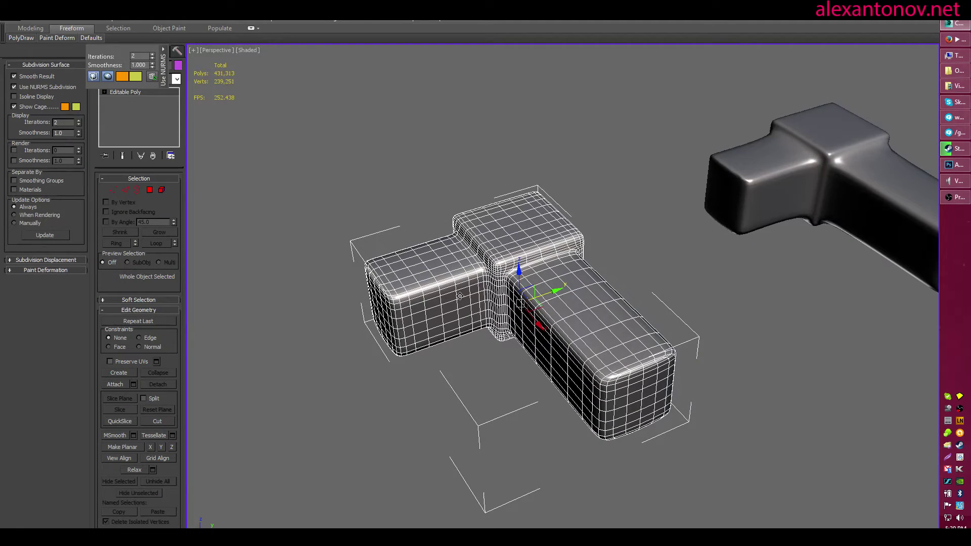
Turn off the model's NURMS subdivision, bring back the other objects, and isolate the five practice models
{"action": "key", "text": "ctrl+q"}
{"action": "key", "text": "shift+z"}
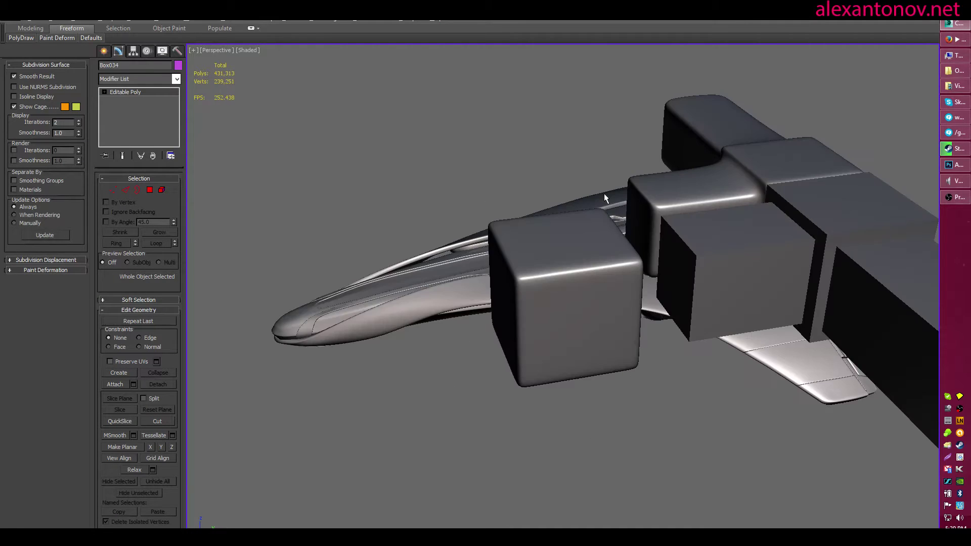
{"action": "middle_click_drag", "start_coordinate": [604, 194], "coordinate": [578, 277], "text": "alt"}
{"action": "scroll", "coordinate": [577, 277], "scroll_direction": "down", "scroll_amount": 5}
{"action": "scroll", "coordinate": [578, 278], "scroll_direction": "down", "scroll_amount": 5}
{"action": "left_click_drag", "start_coordinate": [409, 150], "coordinate": [629, 358]}
{"action": "scroll", "coordinate": [588, 310], "scroll_direction": "up", "scroll_amount": 5}
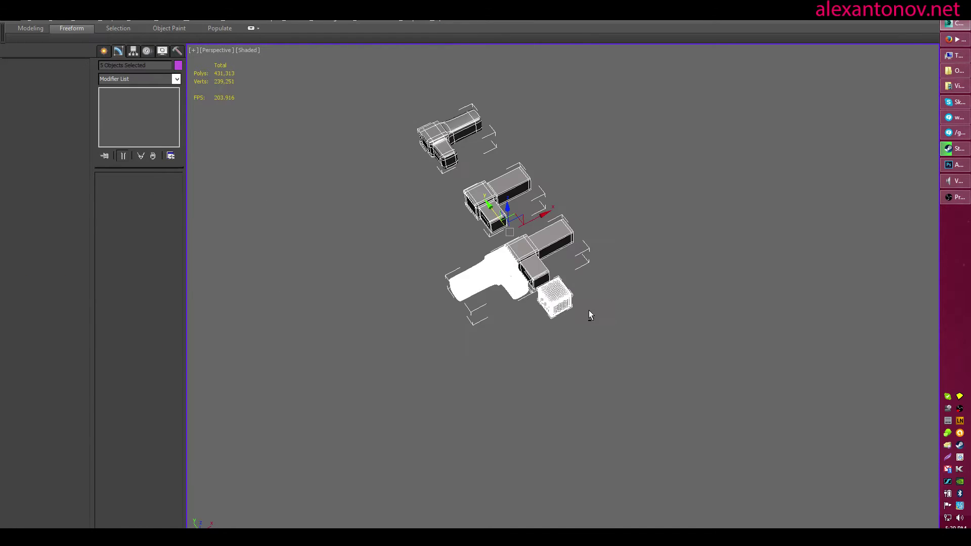
{"action": "key", "text": "z"}
Move the original extruded cage away from its TurboSmooth reference into the free space in front
{"action": "left_click", "coordinate": [715, 203]}
{"action": "middle_click_drag", "start_coordinate": [714, 202], "coordinate": [576, 353], "text": "alt"}
{"action": "left_click", "coordinate": [538, 393]}
{"action": "scroll", "coordinate": [608, 381], "scroll_direction": "up", "scroll_amount": 5}
{"action": "middle_click_drag", "start_coordinate": [521, 384], "coordinate": [656, 262]}
{"action": "scroll", "coordinate": [626, 165], "scroll_direction": "down", "scroll_amount": 3}
{"action": "left_click_drag", "start_coordinate": [576, 297], "coordinate": [875, 339]}
{"action": "middle_click_drag", "start_coordinate": [875, 339], "coordinate": [551, 342]}
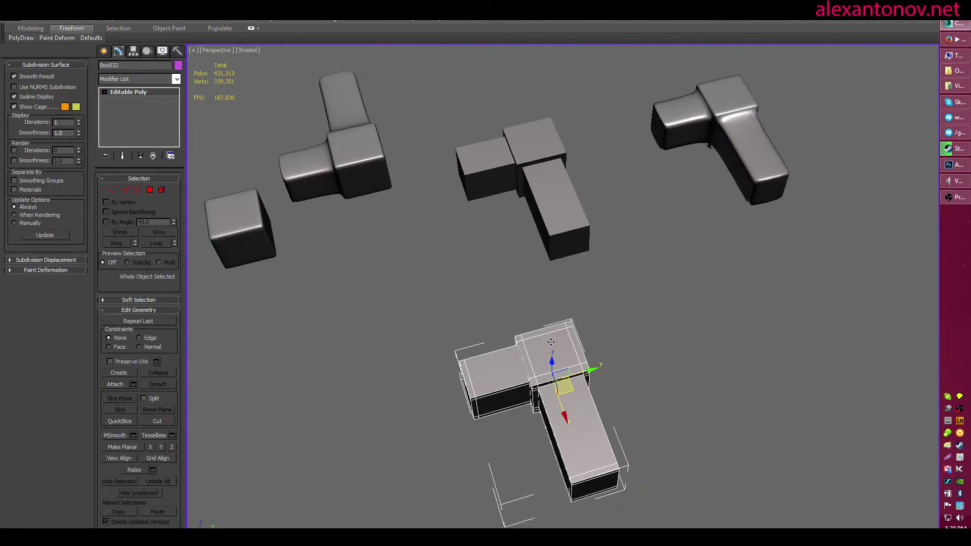
Try to move the unsmoothed cage copy closer to the smoothed copy beside it
{"action": "middle_click_drag", "start_coordinate": [567, 392], "coordinate": [584, 285], "text": "alt"}
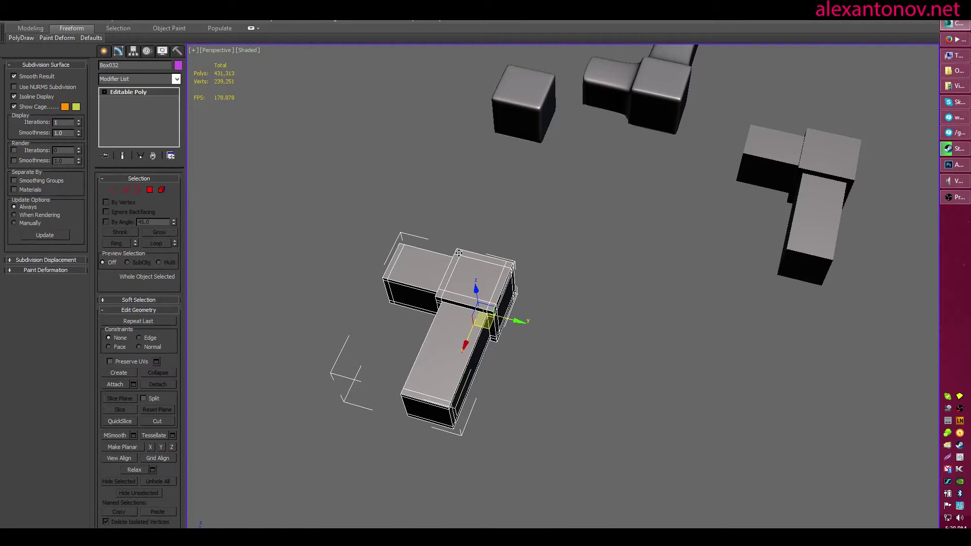
{"action": "middle_click_drag", "start_coordinate": [583, 210], "coordinate": [405, 262]}
{"action": "left_click_drag", "start_coordinate": [630, 230], "coordinate": [752, 301]}
{"action": "middle_click_drag", "start_coordinate": [825, 300], "coordinate": [624, 292]}
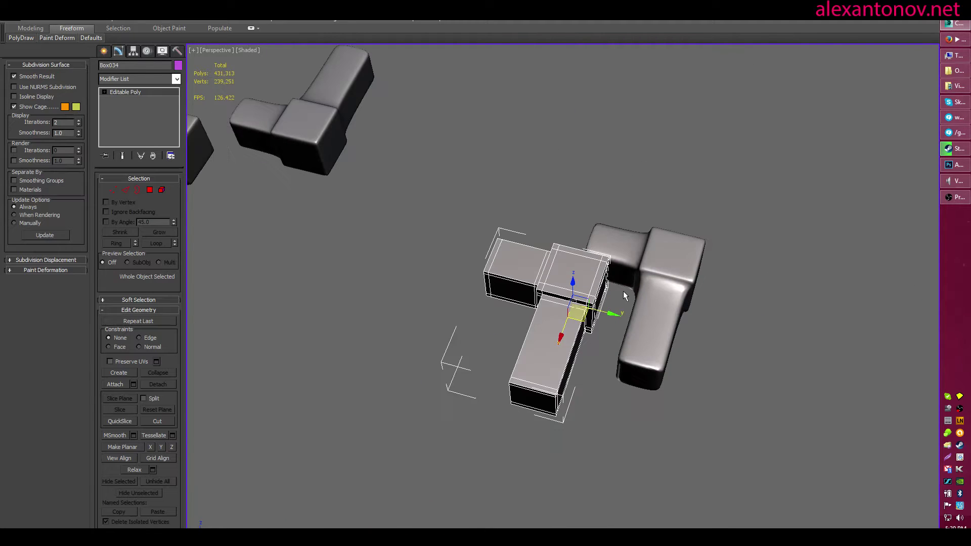
{"action": "key", "text": "ctrl+z"}
Select the smoothed standalone box and remove its smoothing modifier
{"action": "middle_click_drag", "start_coordinate": [392, 230], "coordinate": [558, 267], "text": "alt"}
{"action": "middle_click_drag", "start_coordinate": [300, 273], "coordinate": [372, 221]}
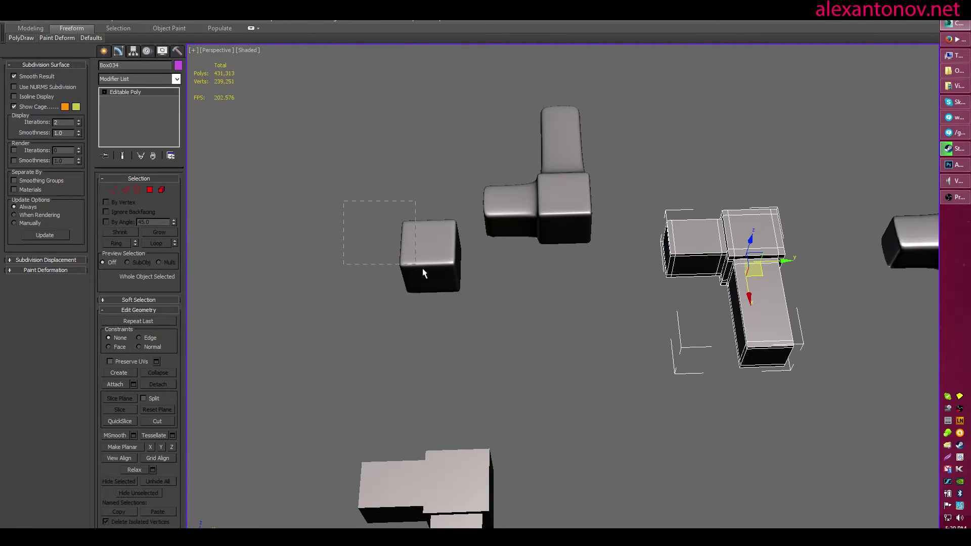
{"action": "left_click_drag", "start_coordinate": [424, 273], "coordinate": [424, 274]}
{"action": "left_click", "coordinate": [152, 156]}
{"action": "middle_click_drag", "start_coordinate": [463, 270], "coordinate": [470, 346]}
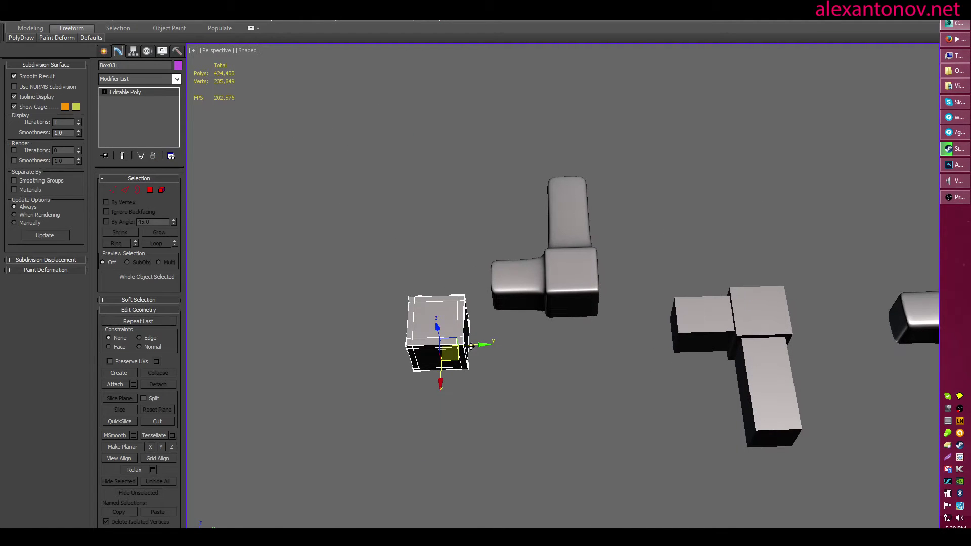
Make an independent copy of the plain box away from the other models and isolate it in the viewport
{"action": "left_click_drag", "start_coordinate": [455, 360], "coordinate": [739, 117], "text": "shift"}
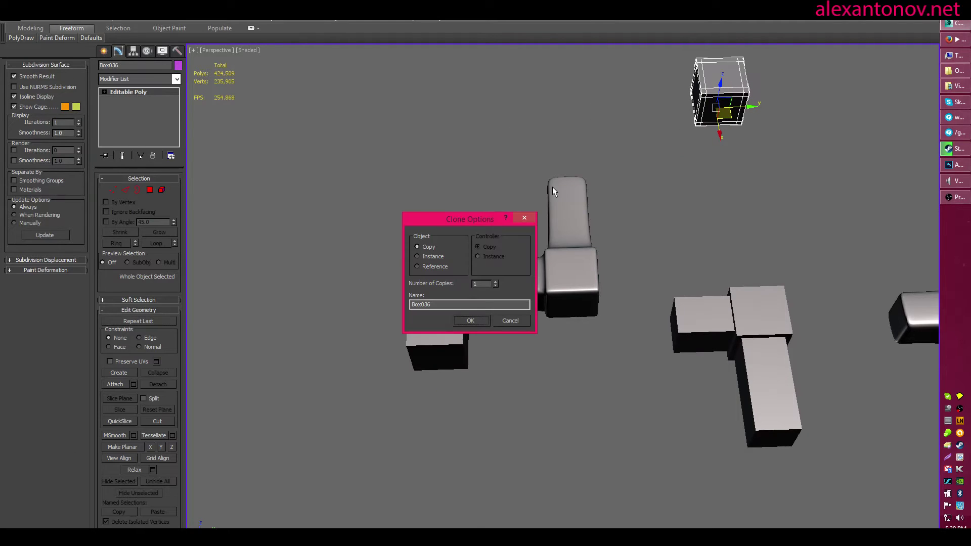
{"action": "left_click", "coordinate": [471, 319]}
{"action": "mouse_move", "coordinate": [472, 320]}
{"action": "middle_mouse_down", "text": "alt"}
{"action": "mouse_move", "coordinate": [552, 219]}
{"action": "mouse_move", "coordinate": [384, 302]}
{"action": "mouse_move", "coordinate": [454, 277]}
{"action": "middle_mouse_up", "text": "alt"}
{"action": "key", "text": "z"}
{"action": "scroll", "coordinate": [454, 277], "scroll_direction": "down", "scroll_amount": 5}
{"action": "mouse_move", "coordinate": [541, 308]}
{"action": "middle_mouse_down", "text": "alt"}
{"action": "mouse_move", "coordinate": [535, 290]}
{"action": "mouse_move", "coordinate": [470, 354]}
{"action": "mouse_move", "coordinate": [525, 303]}
{"action": "middle_mouse_up", "text": "alt"}
{"action": "scroll", "coordinate": [538, 288], "scroll_direction": "up", "scroll_amount": 6}
{"action": "scroll", "coordinate": [540, 286], "scroll_direction": "down", "scroll_amount": 3}
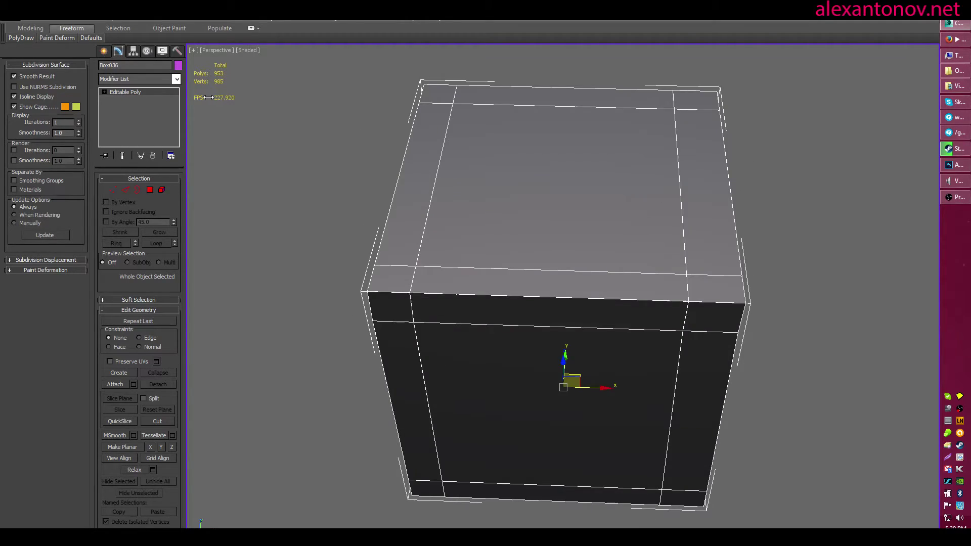
{"action": "middle_click_drag", "start_coordinate": [575, 269], "coordinate": [555, 298], "text": "alt"}
{"action": "middle_click_drag", "start_coordinate": [585, 291], "coordinate": [546, 289], "text": "alt"}
Select the supporting edge loops around the copied box and remove them all, leaving only its outer edges
{"action": "key", "text": "2"}
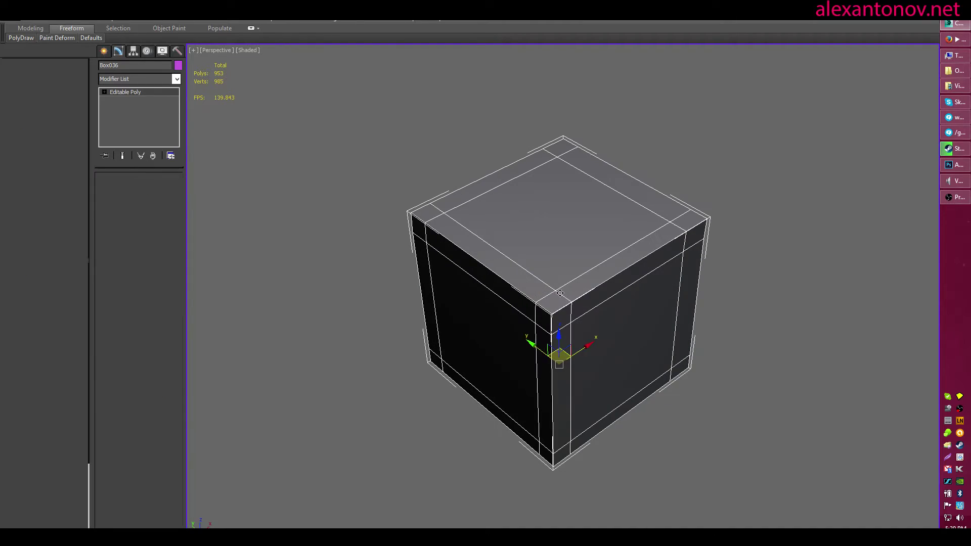
{"action": "double_click", "coordinate": [581, 276]}
{"action": "double_click", "coordinate": [534, 279], "text": "ctrl"}
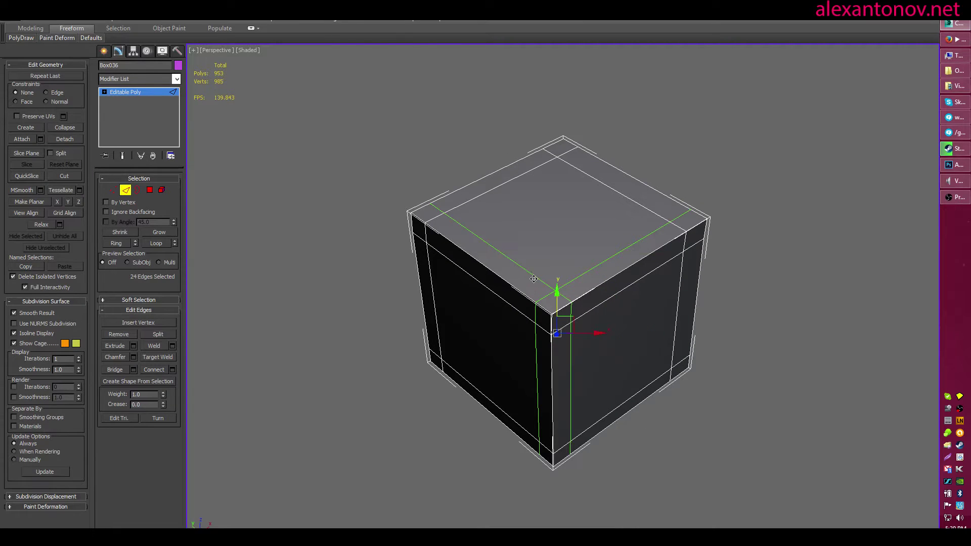
{"action": "double_click", "coordinate": [494, 189], "text": "ctrl"}
{"action": "middle_click_drag", "start_coordinate": [514, 307], "coordinate": [605, 356], "text": "alt"}
{"action": "double_click", "coordinate": [535, 249], "text": "ctrl"}
{"action": "double_click", "coordinate": [567, 382], "text": "ctrl"}
{"action": "left_click", "coordinate": [117, 334]}
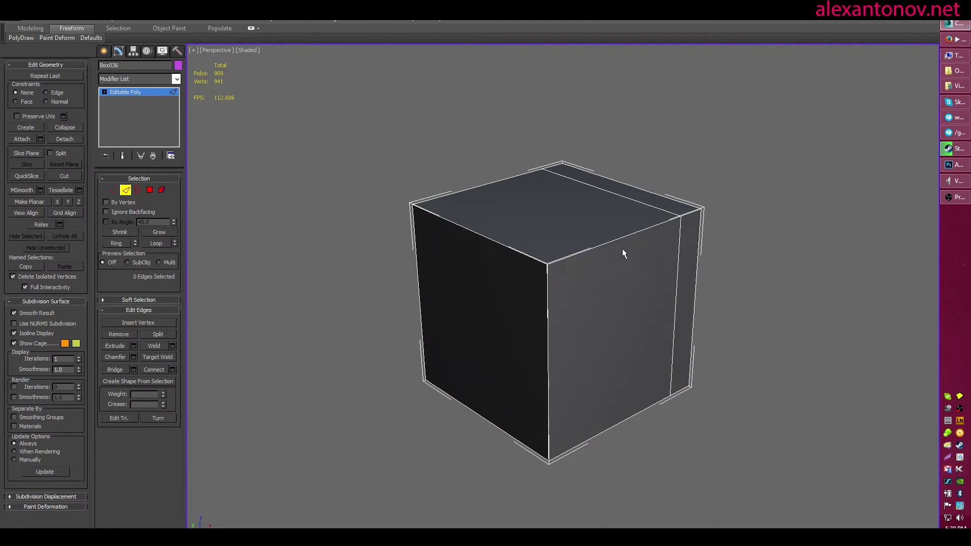
{"action": "middle_click_drag", "start_coordinate": [622, 248], "coordinate": [519, 246], "text": "alt"}
{"action": "double_click", "coordinate": [642, 253]}
{"action": "left_click", "coordinate": [117, 335]}
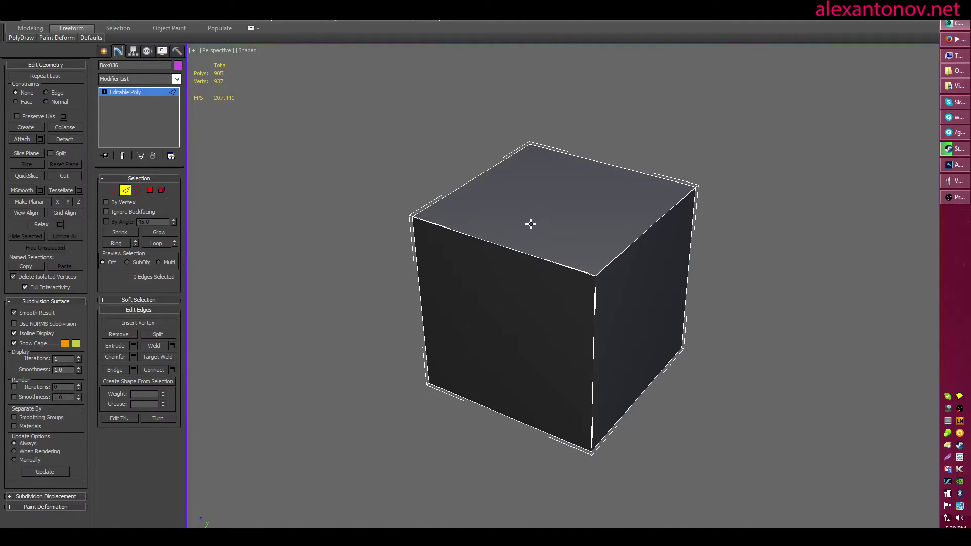
Extrude one side face of the plain box outward by about one box length
{"action": "key", "text": "2"}
{"action": "key", "text": "4"}
{"action": "left_click", "coordinate": [647, 303]}
{"action": "middle_click_drag", "start_coordinate": [647, 303], "coordinate": [695, 302], "text": "alt"}
{"action": "key", "text": "shift+e"}
{"action": "left_click_drag", "start_coordinate": [618, 269], "coordinate": [632, 212]}
Rotate and move the extruded end face so the new segment bends sideways
{"action": "middle_click_drag", "start_coordinate": [632, 212], "coordinate": [637, 398], "text": "alt"}
{"action": "key", "text": "w"}
{"action": "key", "text": "e"}
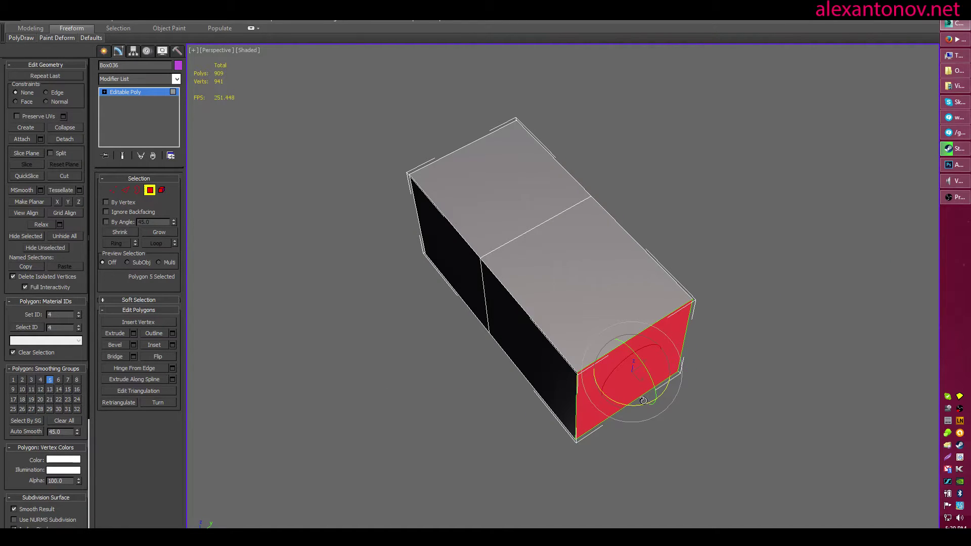
{"action": "left_click_drag", "start_coordinate": [641, 401], "coordinate": [667, 402]}
{"action": "key", "text": "w"}
{"action": "middle_click_drag", "start_coordinate": [667, 401], "coordinate": [708, 367], "text": "alt"}
{"action": "left_click_drag", "start_coordinate": [600, 389], "coordinate": [614, 314]}
Extrude the end face again, reposition it to continue the bend, and leave polygon editing
{"action": "middle_click_drag", "start_coordinate": [615, 314], "coordinate": [645, 322], "text": "alt"}
{"action": "key", "text": "shift+e"}
{"action": "left_click_drag", "start_coordinate": [581, 302], "coordinate": [592, 266]}
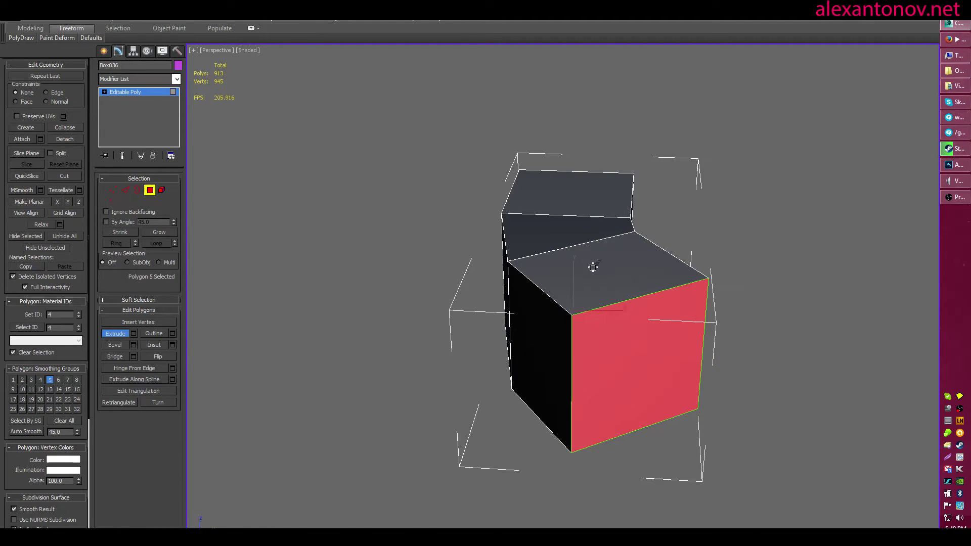
{"action": "key", "text": "w"}
{"action": "middle_click_drag", "start_coordinate": [682, 369], "coordinate": [698, 275], "text": "alt"}
{"action": "key", "text": "e"}
{"action": "key", "text": "w"}
{"action": "left_click_drag", "start_coordinate": [708, 226], "coordinate": [697, 194]}
{"action": "middle_click_drag", "start_coordinate": [697, 194], "coordinate": [777, 235], "text": "alt"}
{"action": "key", "text": "4"}
{"action": "left_click", "coordinate": [777, 235]}
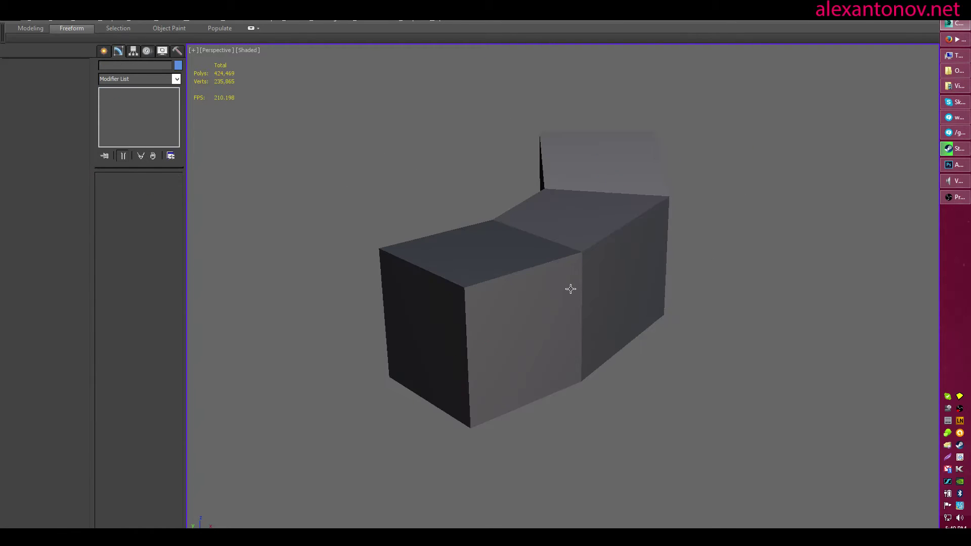
Apply a TurboSmooth modifier to the bent box model and set its iterations to 3
{"action": "left_click", "coordinate": [571, 289]}
{"action": "middle_click_drag", "start_coordinate": [570, 288], "coordinate": [198, 335], "text": "alt"}
{"action": "key", "text": "x"}
{"action": "left_click", "coordinate": [606, 326]}
{"action": "left_click", "coordinate": [172, 193]}
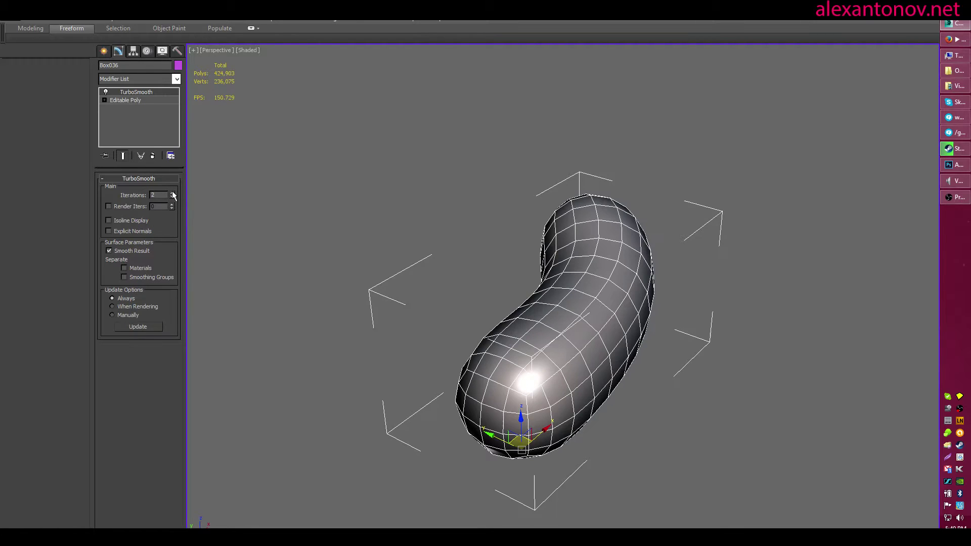
{"action": "left_click", "coordinate": [172, 193]}
Examine the TurboSmoothed bent form from several sides and compare it with the other practice models
{"action": "middle_click_drag", "start_coordinate": [698, 325], "coordinate": [632, 319], "text": "alt"}
{"action": "left_click", "coordinate": [775, 218]}
{"action": "middle_click_drag", "start_coordinate": [775, 218], "coordinate": [494, 450], "text": "alt"}
{"action": "left_click", "coordinate": [572, 314]}
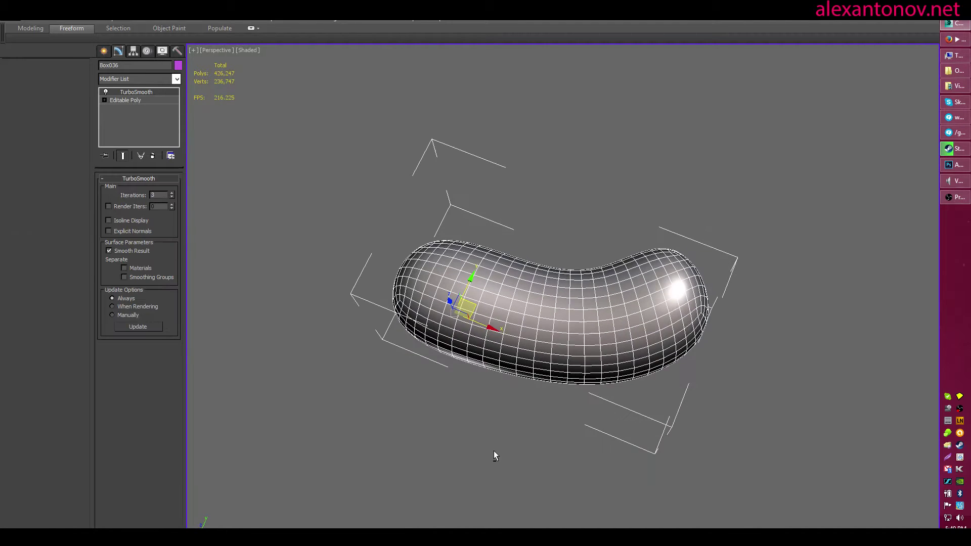
{"action": "left_click", "coordinate": [468, 395]}
{"action": "left_click", "coordinate": [621, 328]}
{"action": "middle_click_drag", "start_coordinate": [469, 394], "coordinate": [505, 373], "text": "alt"}
{"action": "scroll", "coordinate": [505, 372], "scroll_direction": "down", "scroll_amount": 10}
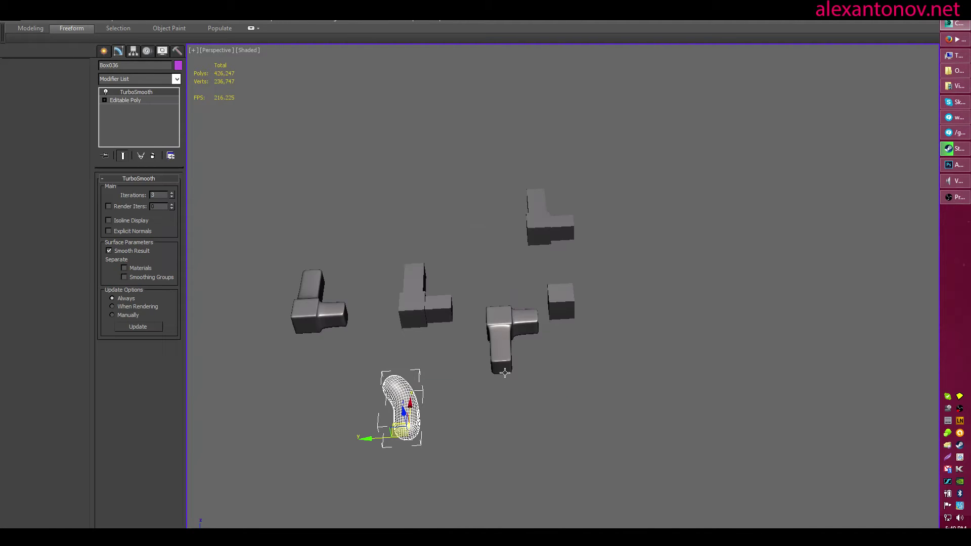
{"action": "key", "text": "z"}
{"action": "middle_click_drag", "start_coordinate": [709, 349], "coordinate": [573, 305], "text": "alt"}
{"action": "left_click", "coordinate": [709, 354]}
{"action": "left_click", "coordinate": [573, 304]}
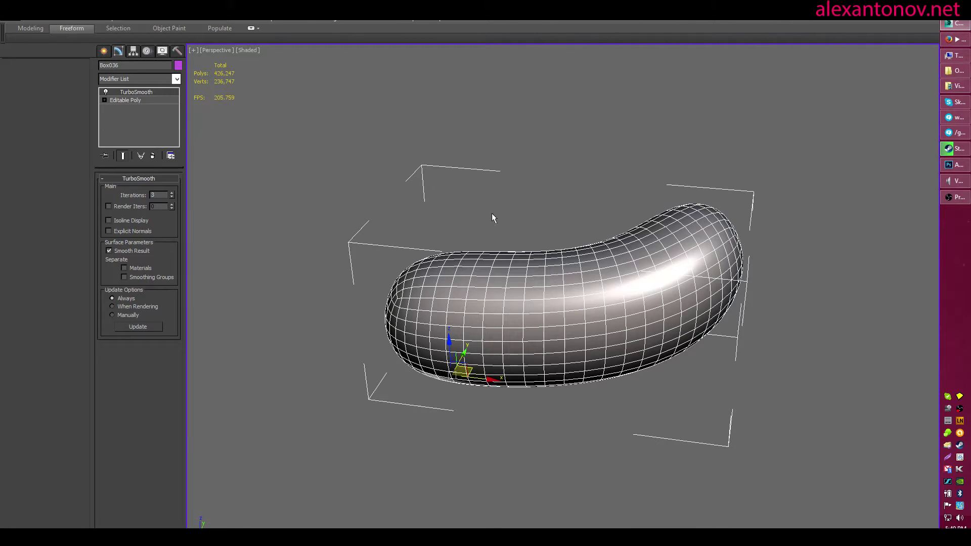
Add a Quad Chamfer modifier beneath TurboSmooth on the bent form and set it to chamfer by Smoothing Groups
{"action": "middle_click_drag", "start_coordinate": [483, 253], "coordinate": [482, 250]}
{"action": "key", "text": "x"}
{"action": "left_click", "coordinate": [189, 206]}
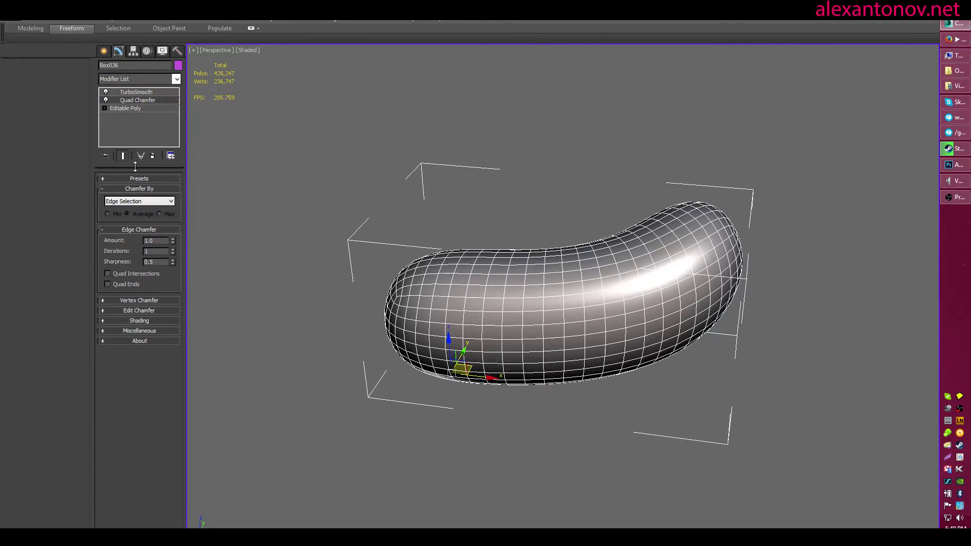
{"action": "left_click", "coordinate": [136, 202]}
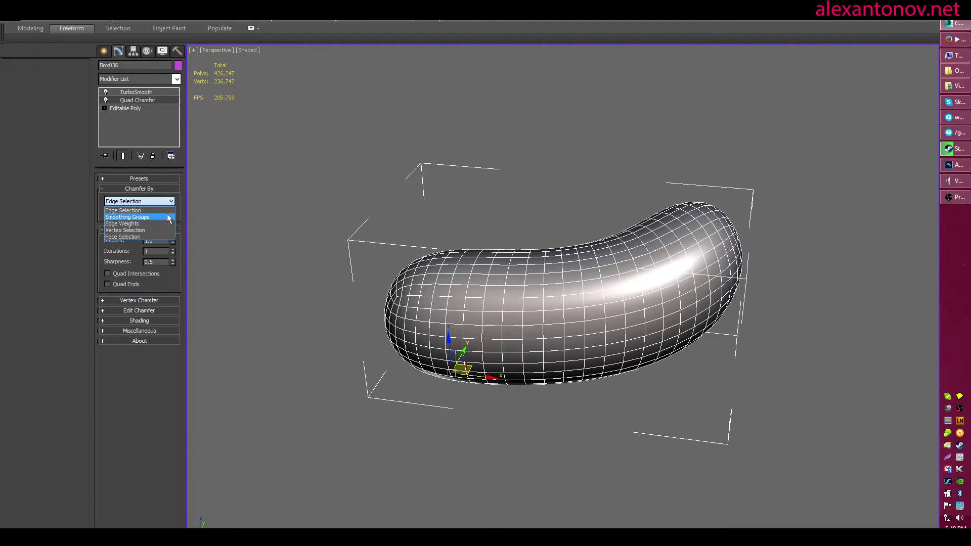
{"action": "left_click", "coordinate": [141, 210]}
{"action": "left_click", "coordinate": [141, 202]}
{"action": "left_click", "coordinate": [139, 218]}
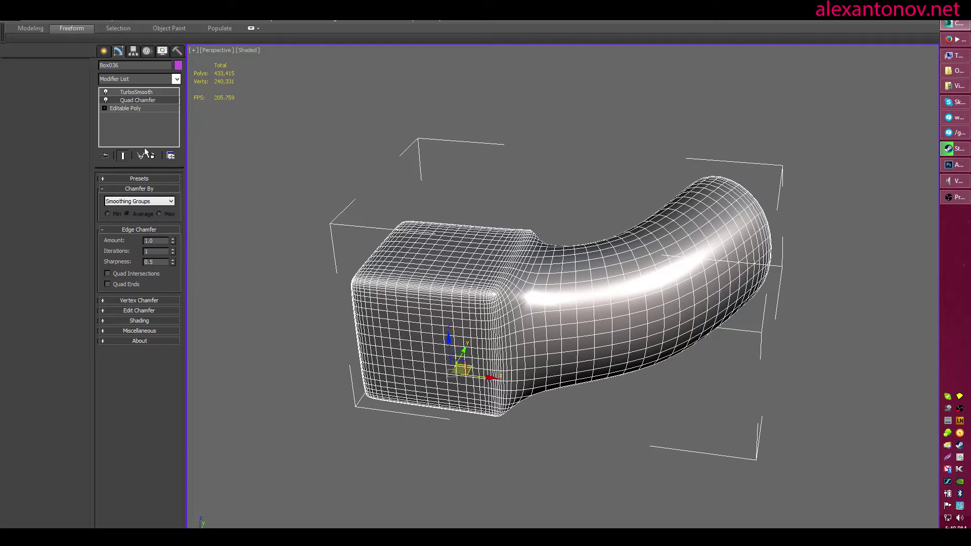
Switch off the TurboSmooth result and examine the chamfered edges of the bent form from several sides
{"action": "left_click", "coordinate": [106, 92]}
{"action": "scroll", "coordinate": [494, 288], "scroll_direction": "up", "scroll_amount": 5}
{"action": "middle_click_drag", "start_coordinate": [494, 288], "coordinate": [532, 270], "text": "alt"}
{"action": "scroll", "coordinate": [548, 275], "scroll_direction": "down", "scroll_amount": 5}
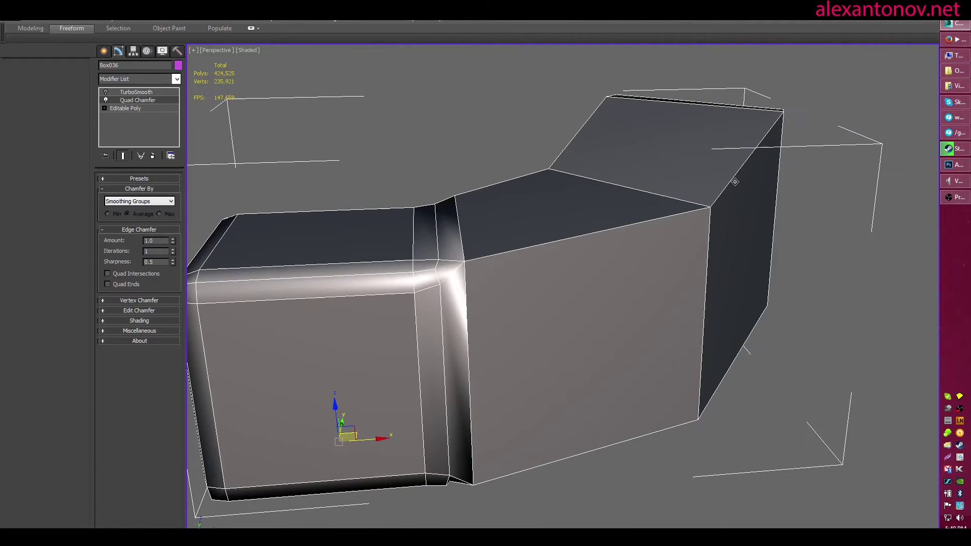
{"action": "middle_click_drag", "start_coordinate": [735, 181], "coordinate": [442, 370], "text": "alt"}
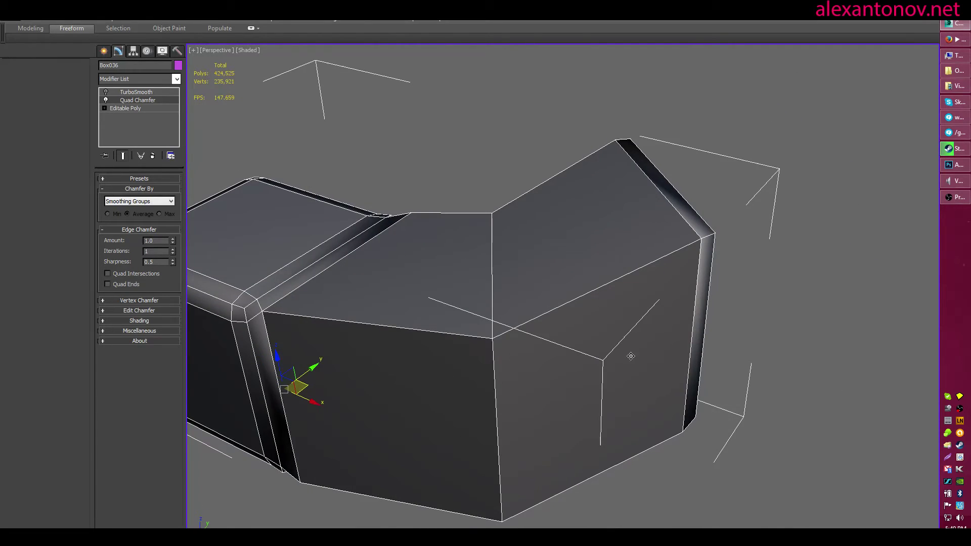
{"action": "middle_click_drag", "start_coordinate": [630, 356], "coordinate": [587, 247], "text": "alt"}
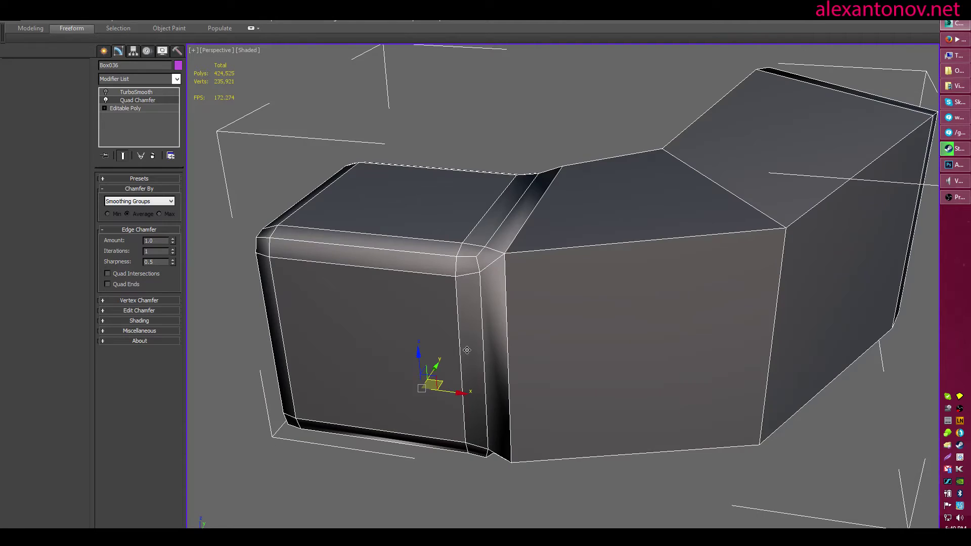
{"action": "middle_click_drag", "start_coordinate": [466, 350], "coordinate": [543, 316], "text": "alt"}
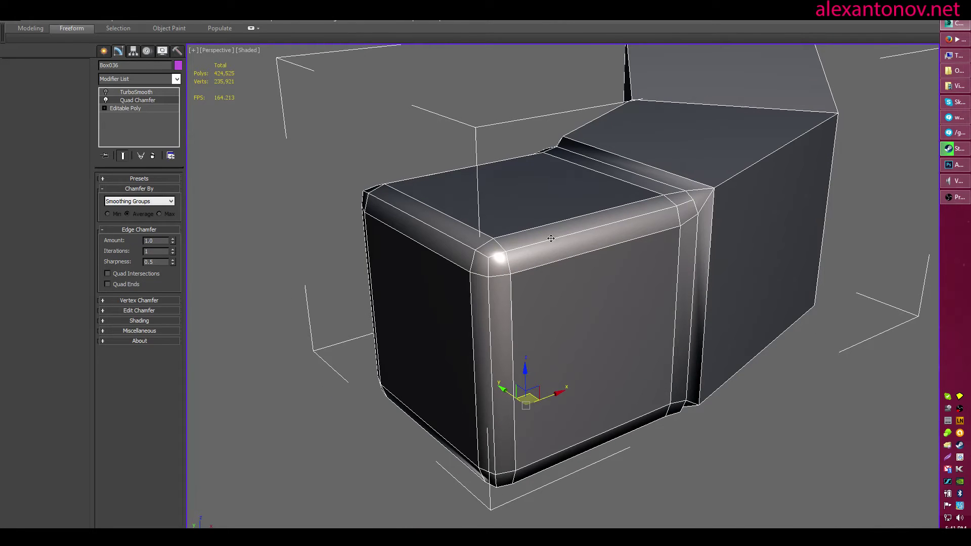
{"action": "middle_click_drag", "start_coordinate": [550, 238], "coordinate": [454, 255], "text": "alt"}
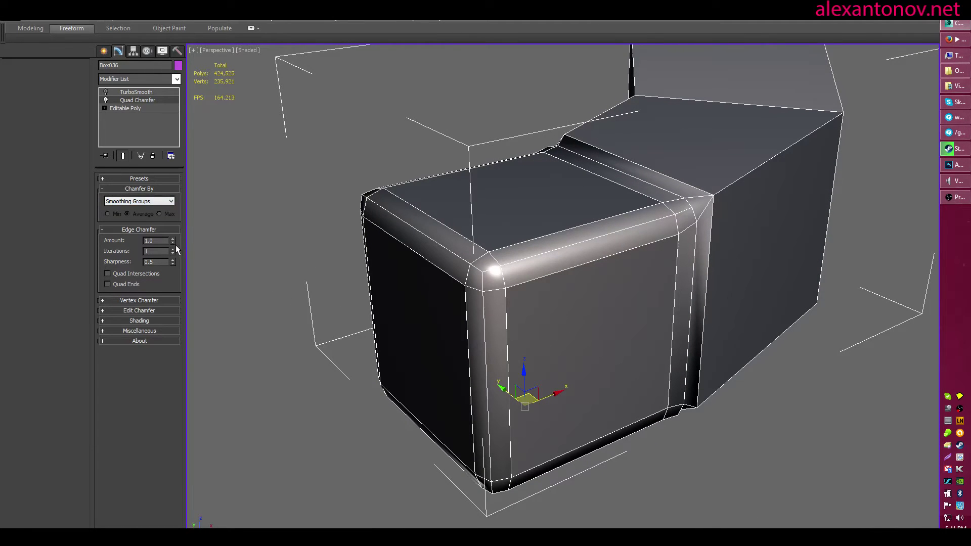
Reduce the Quad Chamfer amount to 0.35 on the bent form
{"action": "left_click_drag", "start_coordinate": [173, 242], "coordinate": [174, 267]}
{"action": "middle_click_drag", "start_coordinate": [682, 251], "coordinate": [526, 334], "text": "alt"}
{"action": "scroll", "coordinate": [372, 256], "scroll_direction": "down", "scroll_amount": 4}
{"action": "scroll", "coordinate": [541, 339], "scroll_direction": "up", "scroll_amount": 4}
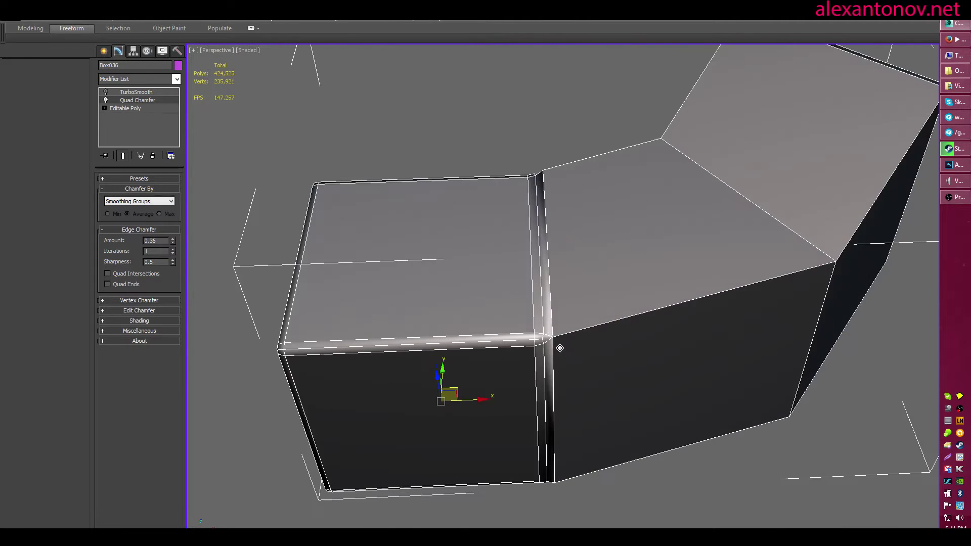
{"action": "scroll", "coordinate": [559, 348], "scroll_direction": "up", "scroll_amount": 5}
{"action": "scroll", "coordinate": [534, 292], "scroll_direction": "down", "scroll_amount": 5}
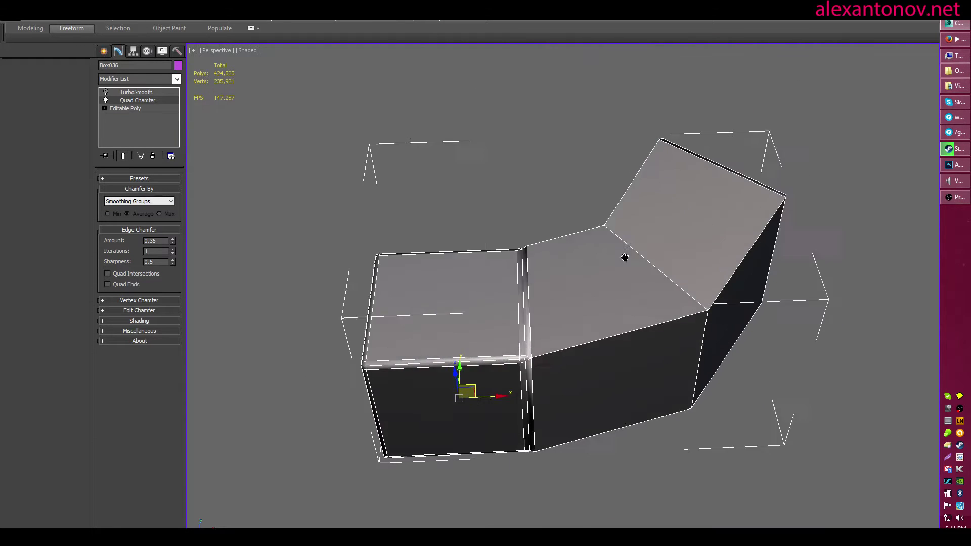
{"action": "middle_click_drag", "start_coordinate": [624, 256], "coordinate": [598, 244], "text": "alt"}
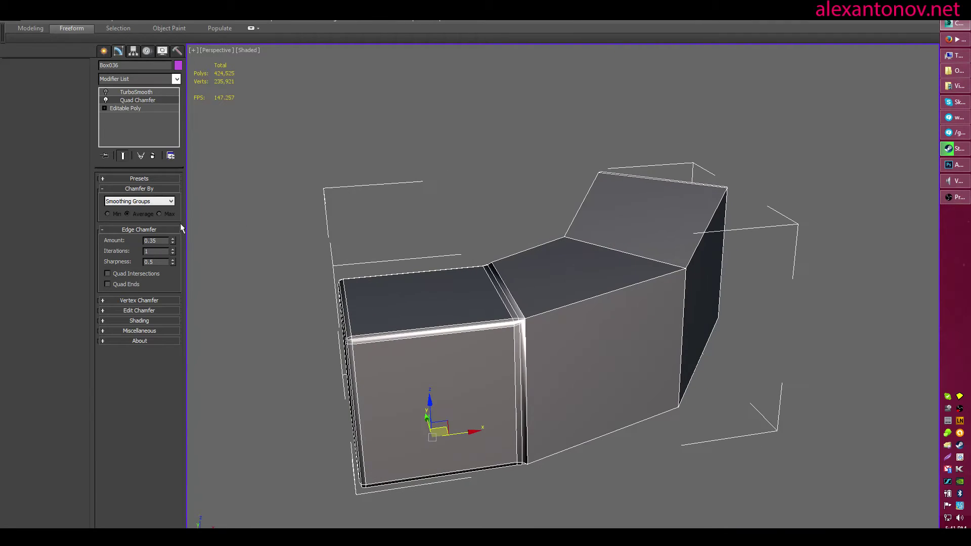
Select the whole element in the Editable Poly level and auto-smooth its polygons with a threshold of 45
{"action": "left_click", "coordinate": [131, 108]}
{"action": "key", "text": "4"}
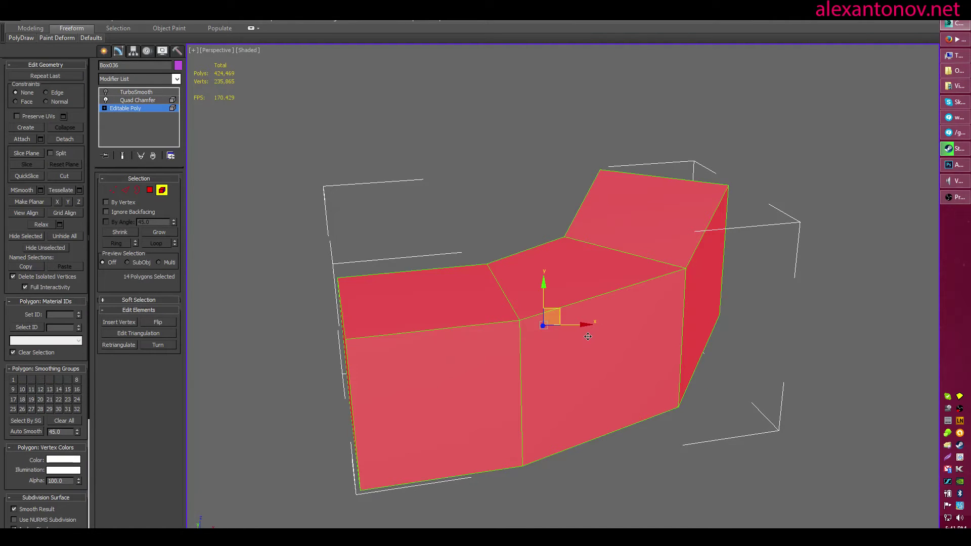
{"action": "left_click", "coordinate": [28, 434]}
{"action": "key", "text": "5"}
{"action": "left_click", "coordinate": [538, 141]}
{"action": "middle_click_drag", "start_coordinate": [610, 275], "coordinate": [543, 292], "text": "alt"}
{"action": "left_click", "coordinate": [543, 291]}
Switch TurboSmooth back on and check the bent form around its inner corner
{"action": "left_click", "coordinate": [105, 92]}
{"action": "left_click", "coordinate": [450, 172]}
{"action": "middle_click_drag", "start_coordinate": [450, 177], "coordinate": [659, 258], "text": "alt"}
{"action": "left_click", "coordinate": [610, 276]}
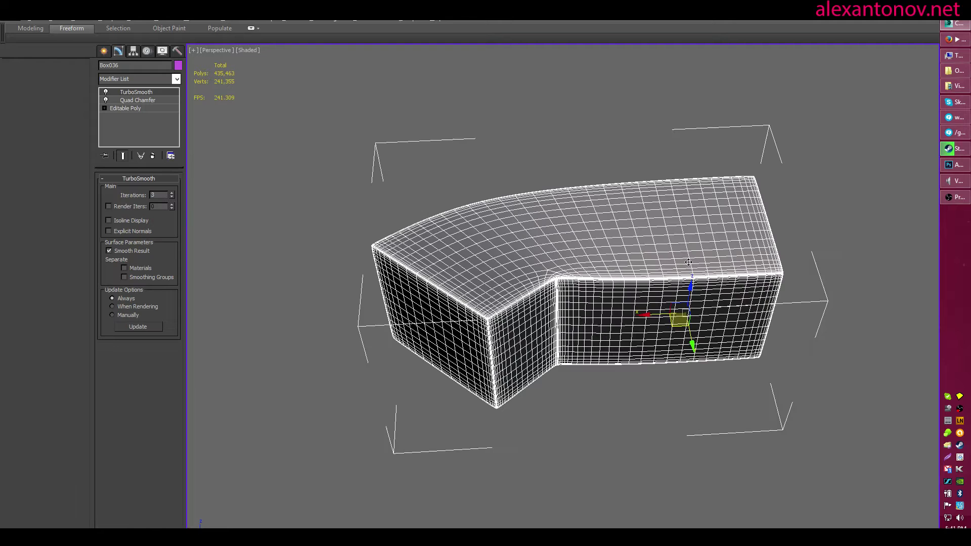
{"action": "middle_click_drag", "start_coordinate": [610, 277], "coordinate": [563, 331], "text": "alt"}
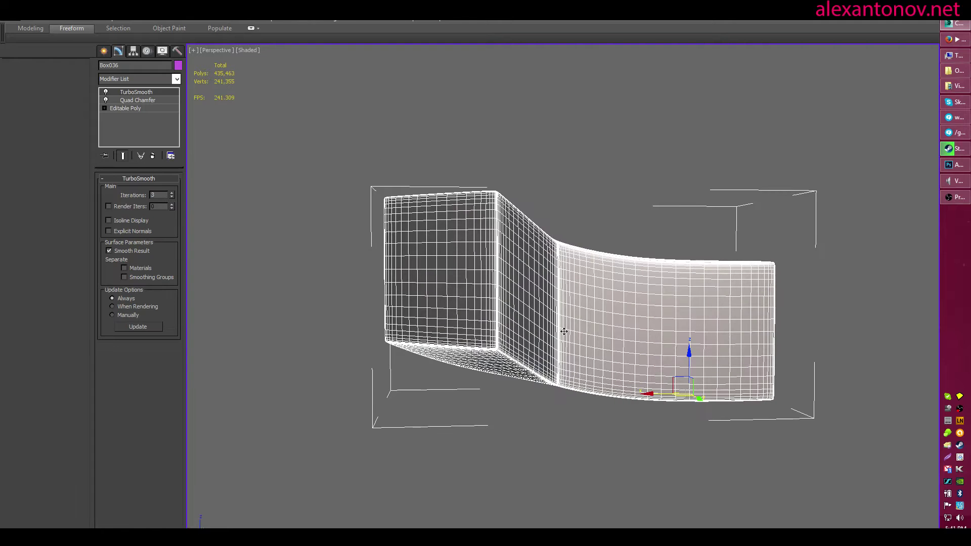
{"action": "middle_click_drag", "start_coordinate": [685, 141], "coordinate": [511, 216], "text": "alt"}
Select the two adjacent side polygons at the inner bend and assign them to the same smoothing group
{"action": "left_click", "coordinate": [125, 108]}
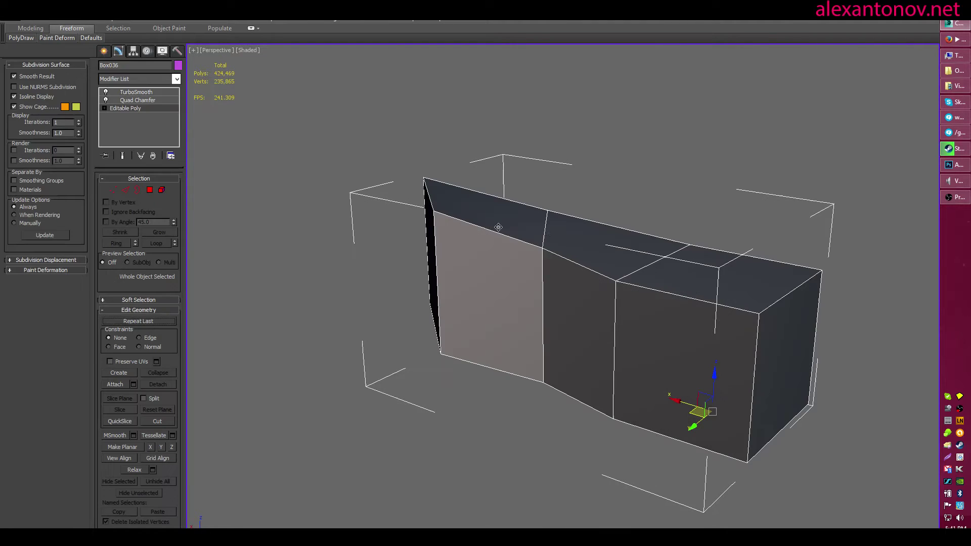
{"action": "key", "text": "4"}
{"action": "left_click", "coordinate": [565, 293]}
{"action": "left_click", "coordinate": [500, 300], "text": "ctrl"}
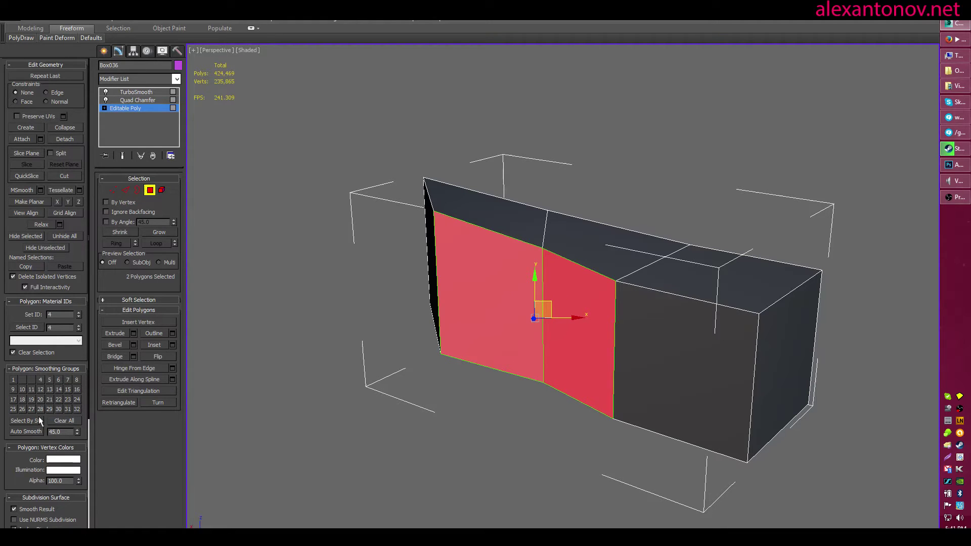
{"action": "left_click", "coordinate": [25, 380]}
{"action": "key", "text": "4"}
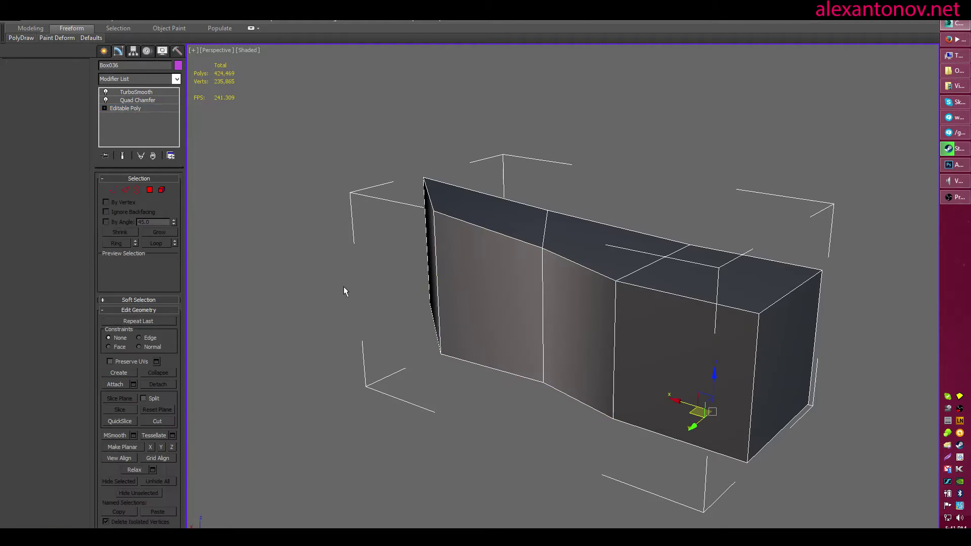
{"action": "left_click", "coordinate": [343, 287]}
Examine the smoothed bent form from several sides, then deselect it to view the shading without wireframe
{"action": "middle_click_drag", "start_coordinate": [656, 281], "coordinate": [590, 275], "text": "alt"}
{"action": "left_click", "coordinate": [549, 286]}
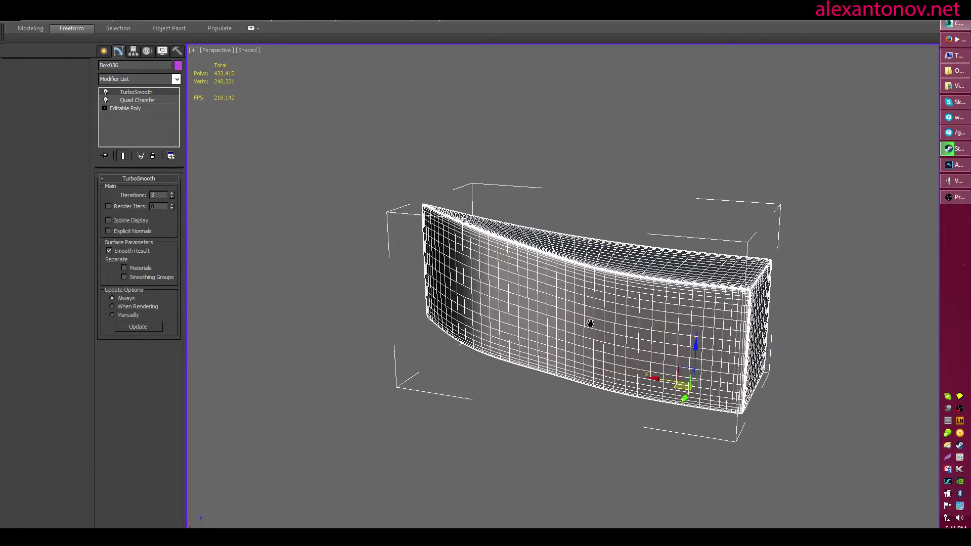
{"action": "middle_click_drag", "start_coordinate": [590, 323], "coordinate": [565, 335], "text": "alt"}
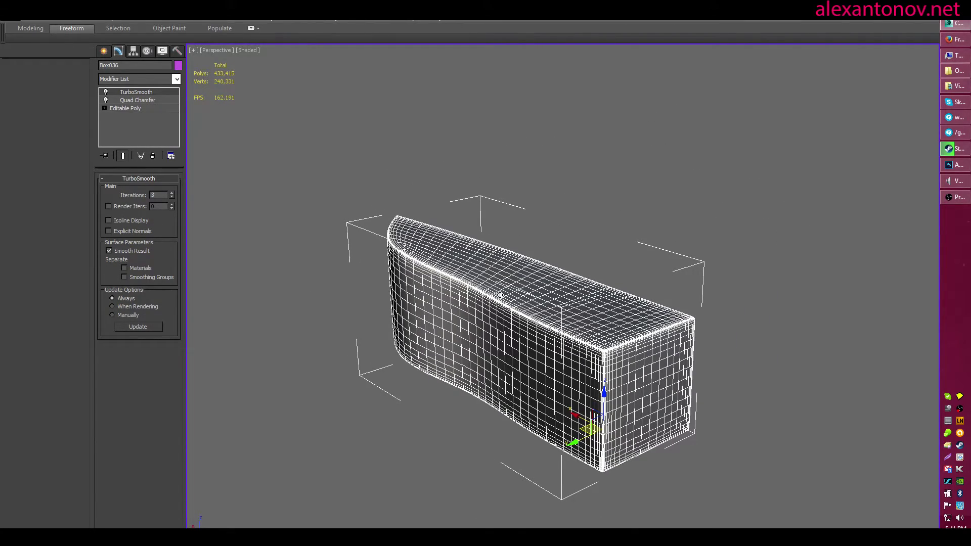
{"action": "middle_click_drag", "start_coordinate": [500, 294], "coordinate": [697, 289], "text": "alt"}
{"action": "left_click", "coordinate": [742, 259]}
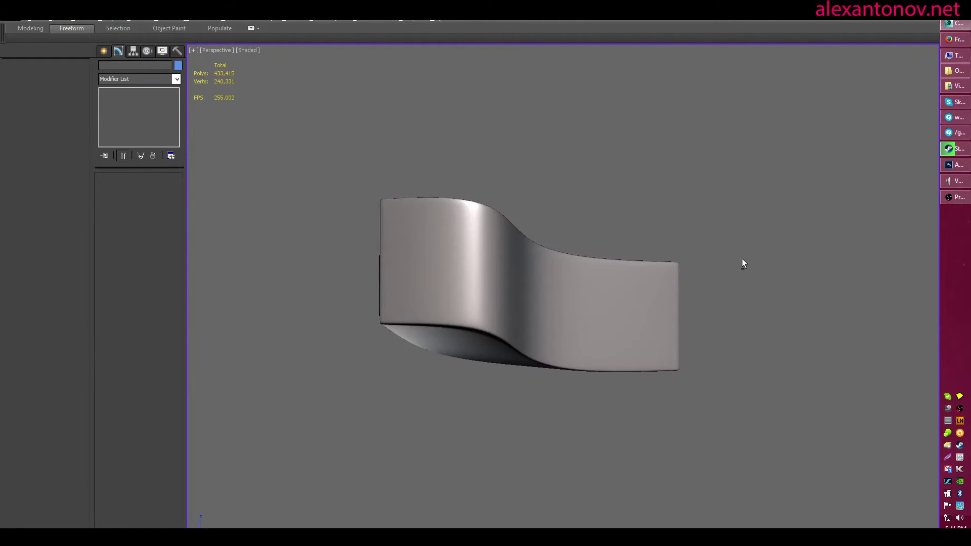
View the bent form from above and clone it as a copy beside the original
{"action": "middle_click_drag", "start_coordinate": [741, 259], "coordinate": [620, 288], "text": "alt"}
{"action": "left_click", "coordinate": [621, 288]}
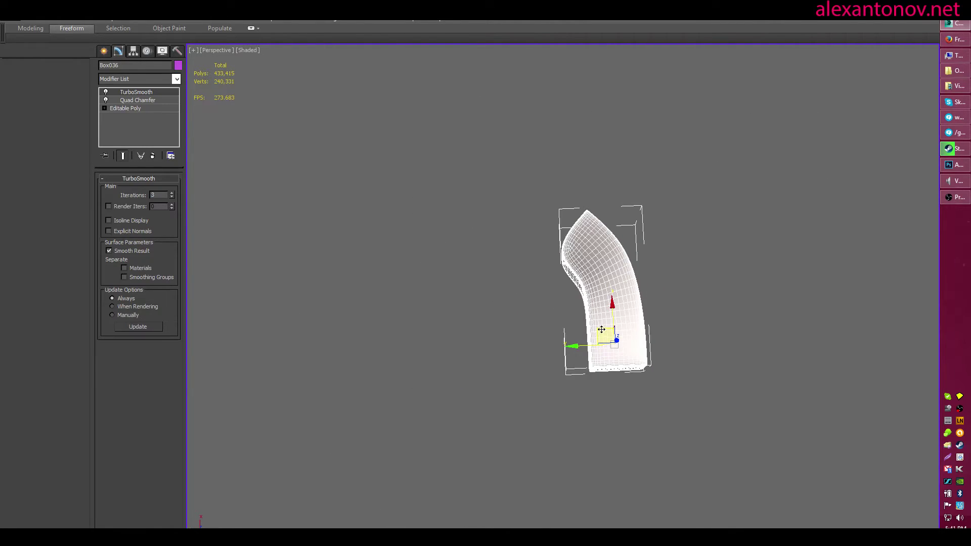
{"action": "left_click_drag", "start_coordinate": [601, 329], "coordinate": [483, 344], "text": "shift"}
{"action": "left_click", "coordinate": [640, 333]}
{"action": "left_click", "coordinate": [477, 320]}
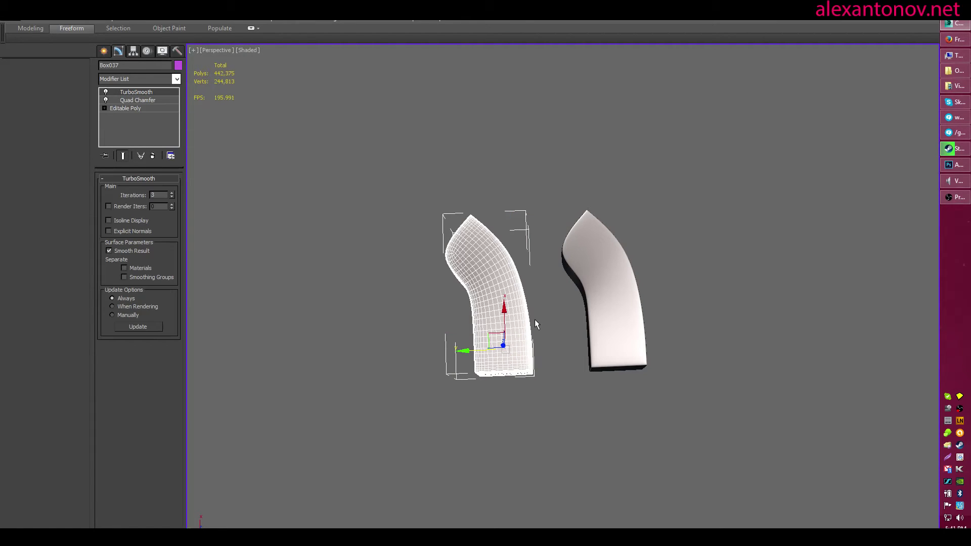
Mirror the copied bent form along the Y axis with No Clone
{"action": "key", "text": "alt+m"}
{"action": "left_click", "coordinate": [456, 229]}
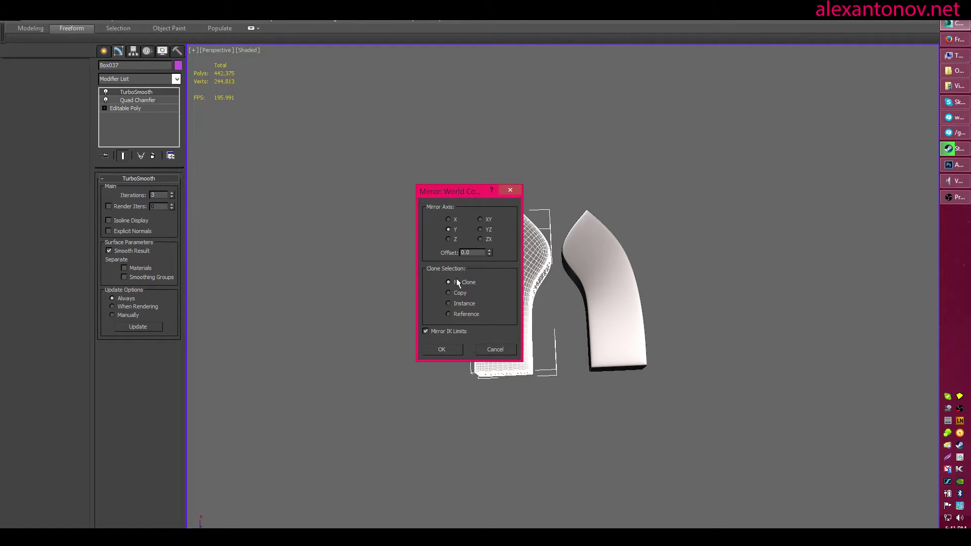
{"action": "left_click", "coordinate": [441, 349]}
{"action": "left_click", "coordinate": [799, 352]}
Select both bent forms and clone them rotated by about half a turn
{"action": "middle_click_drag", "start_coordinate": [798, 352], "coordinate": [629, 342], "text": "alt"}
{"action": "key", "text": "ctrl+a"}
{"action": "key", "text": "e"}
{"action": "mouse_move", "coordinate": [600, 282]}
{"action": "left_mouse_down", "text": "shift"}
{"action": "mouse_move", "coordinate": [510, 263]}
{"action": "mouse_move", "coordinate": [472, 306]}
{"action": "mouse_move", "coordinate": [474, 325]}
{"action": "mouse_move", "coordinate": [547, 347]}
{"action": "left_mouse_up", "text": "shift"}
{"action": "key", "text": "Return"}
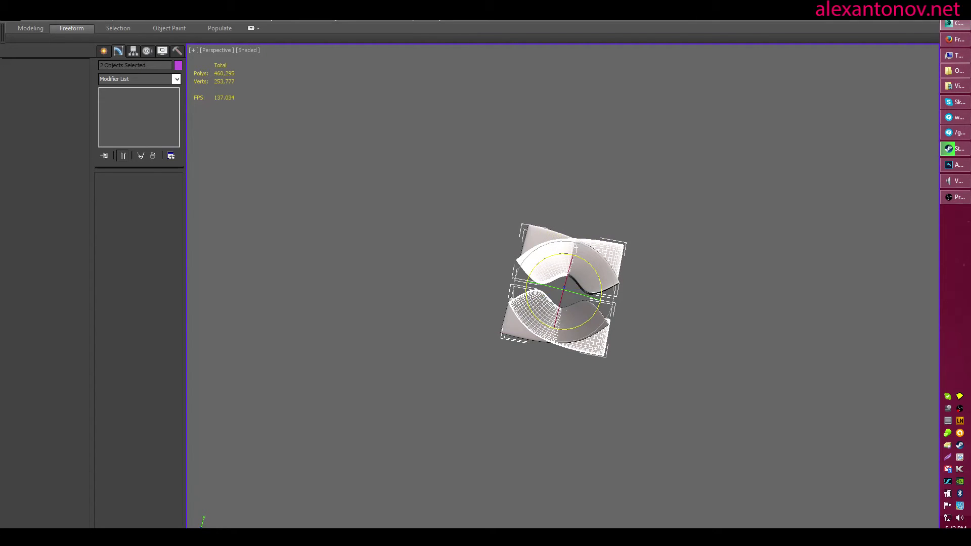
{"action": "key", "text": "w"}
{"action": "scroll", "coordinate": [595, 366], "scroll_direction": "up", "scroll_amount": 2}
{"action": "left_click_drag", "start_coordinate": [622, 258], "coordinate": [570, 283]}
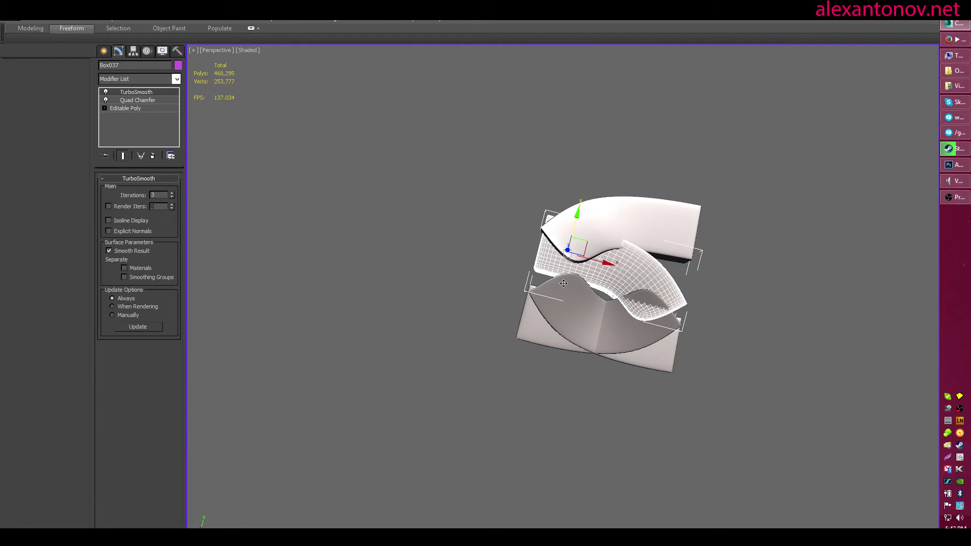
{"action": "key", "text": "ctrl+z"}
Select one pair of bent forms and move it clear of the other pair, with the straight ends facing
{"action": "left_click", "coordinate": [567, 246]}
{"action": "left_click", "coordinate": [574, 320], "text": "ctrl"}
{"action": "left_click_drag", "start_coordinate": [628, 265], "coordinate": [465, 287]}
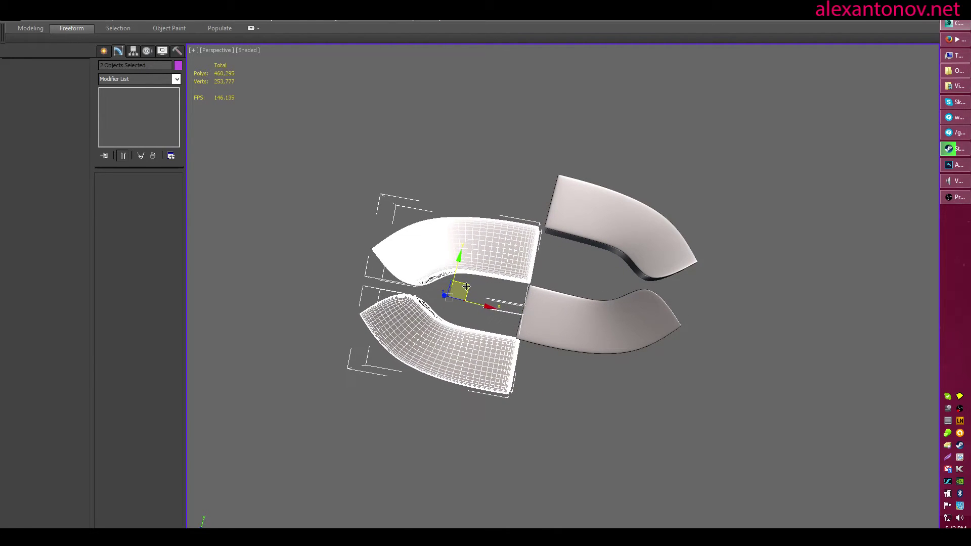
Rotate the other pair slightly to align it and move it so the straight ends of both pairs interlock
{"action": "left_click", "coordinate": [673, 395]}
{"action": "left_click_drag", "start_coordinate": [750, 135], "coordinate": [622, 336]}
{"action": "key", "text": "e"}
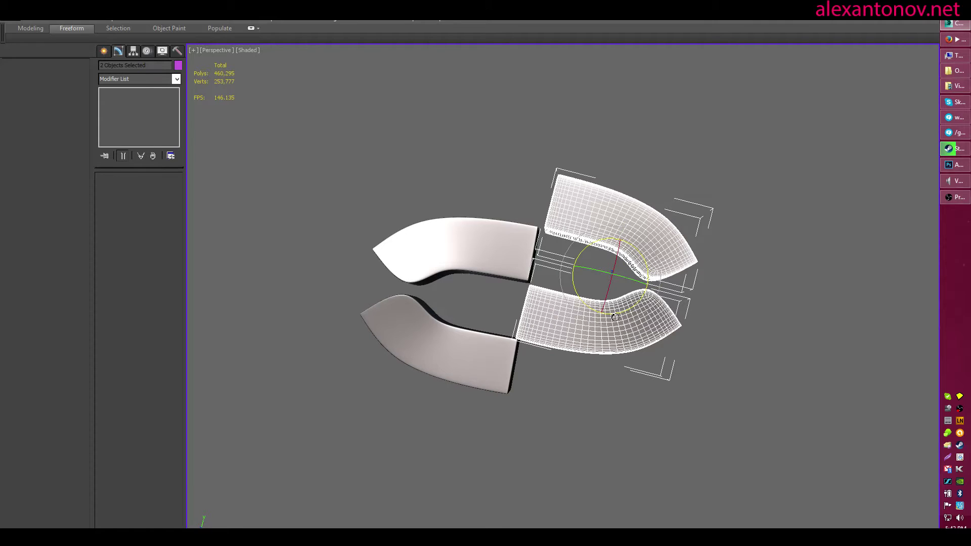
{"action": "left_click_drag", "start_coordinate": [615, 314], "coordinate": [612, 317]}
{"action": "key", "text": "w"}
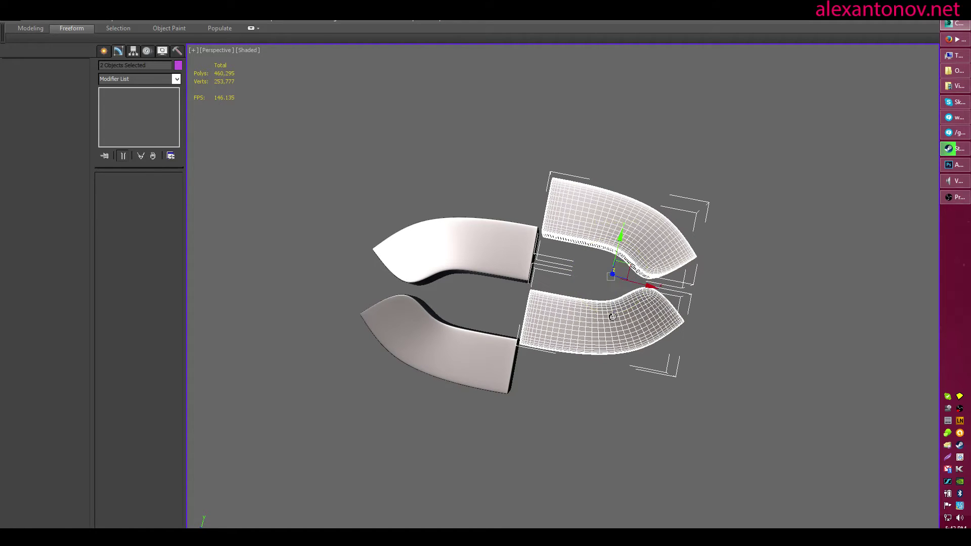
{"action": "left_click_drag", "start_coordinate": [620, 266], "coordinate": [564, 248]}
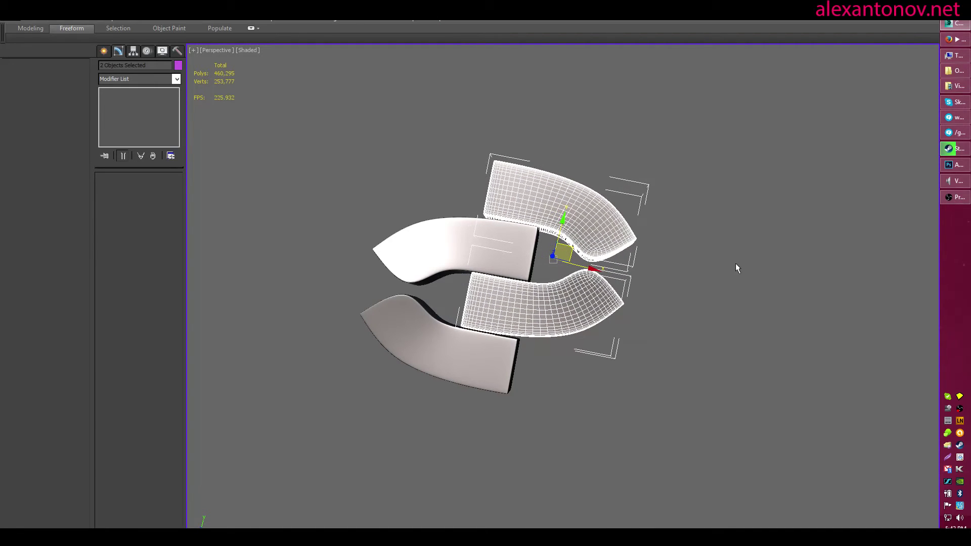
Select all four interlocked pieces and clone them as one copy farther along the row
{"action": "left_click", "coordinate": [735, 264]}
{"action": "middle_click_drag", "start_coordinate": [498, 349], "coordinate": [584, 327], "text": "alt"}
{"action": "middle_click_drag", "start_coordinate": [600, 390], "coordinate": [605, 229], "text": "alt"}
{"action": "middle_click_drag", "start_coordinate": [723, 298], "coordinate": [717, 320], "text": "alt"}
{"action": "left_click_drag", "start_coordinate": [580, 350], "coordinate": [658, 377]}
{"action": "middle_click_drag", "start_coordinate": [657, 354], "coordinate": [614, 353], "text": "alt"}
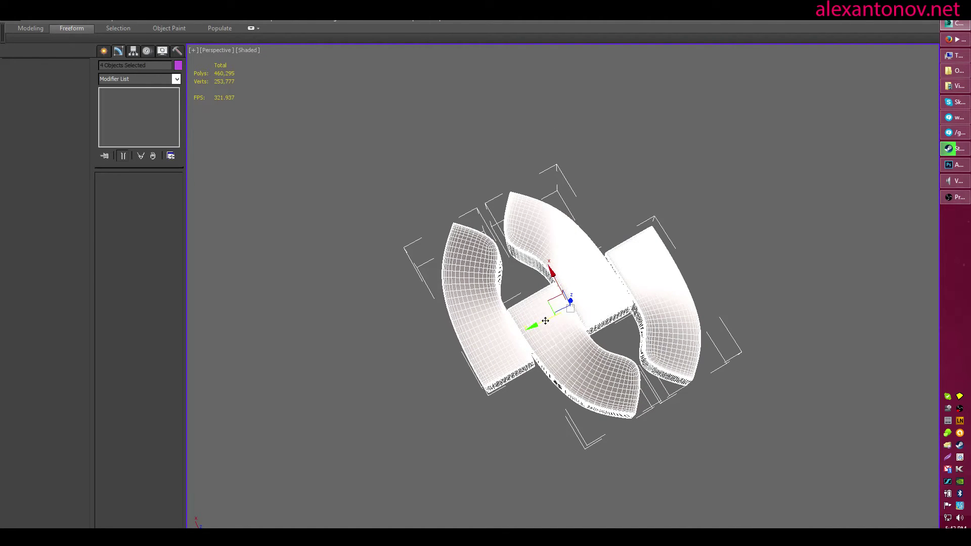
{"action": "mouse_move", "coordinate": [545, 322]}
{"action": "left_mouse_down", "text": "shift"}
{"action": "mouse_move", "coordinate": [784, 212]}
{"action": "mouse_move", "coordinate": [743, 231]}
{"action": "left_mouse_up", "text": "shift"}
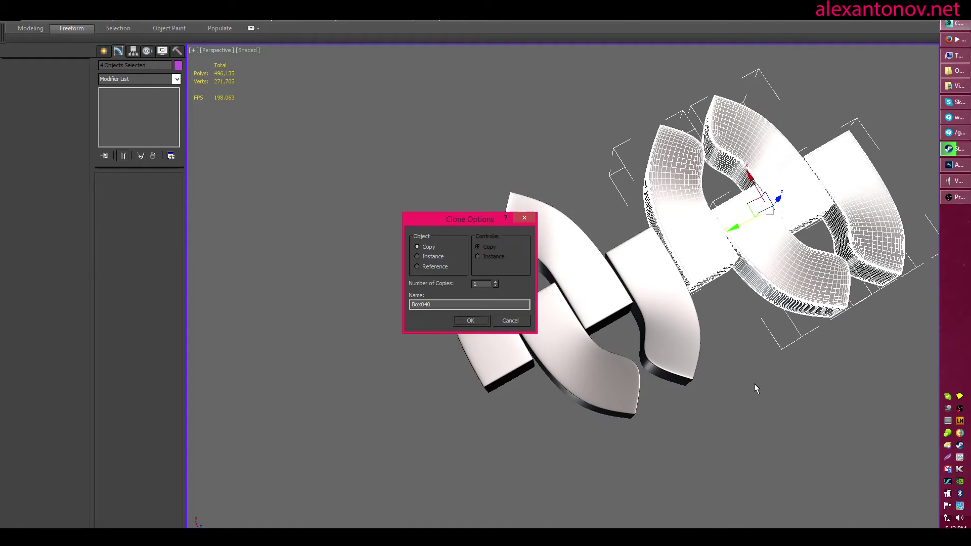
{"action": "left_click", "coordinate": [463, 321]}
Adjust the position of the four copied pieces so they continue the interlocking row
{"action": "middle_click_drag", "start_coordinate": [840, 362], "coordinate": [627, 412]}
{"action": "left_click", "coordinate": [520, 342]}
{"action": "middle_click_drag", "start_coordinate": [627, 413], "coordinate": [541, 324], "text": "alt"}
{"action": "left_click_drag", "start_coordinate": [693, 162], "coordinate": [508, 338]}
{"action": "middle_click_drag", "start_coordinate": [508, 338], "coordinate": [499, 411], "text": "alt"}
{"action": "scroll", "coordinate": [499, 410], "scroll_direction": "up", "scroll_amount": 3}
{"action": "left_click_drag", "start_coordinate": [556, 243], "coordinate": [555, 242]}
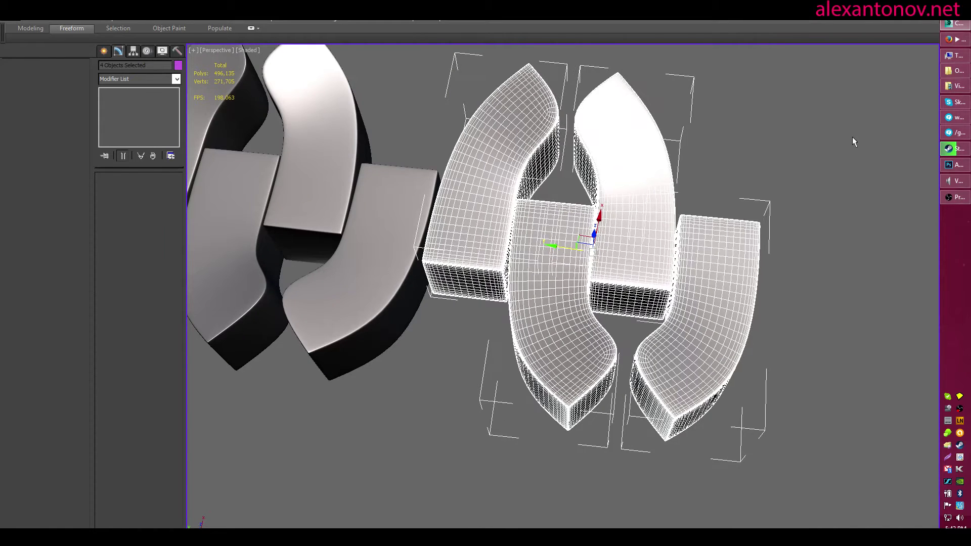
Select all eight interlocking pieces and clone them as a second row beside the first
{"action": "left_click", "coordinate": [854, 141]}
{"action": "scroll", "coordinate": [501, 311], "scroll_direction": "down", "scroll_amount": 4}
{"action": "middle_click_drag", "start_coordinate": [502, 312], "coordinate": [680, 320], "text": "alt"}
{"action": "middle_click_drag", "start_coordinate": [680, 320], "coordinate": [690, 311], "text": "alt"}
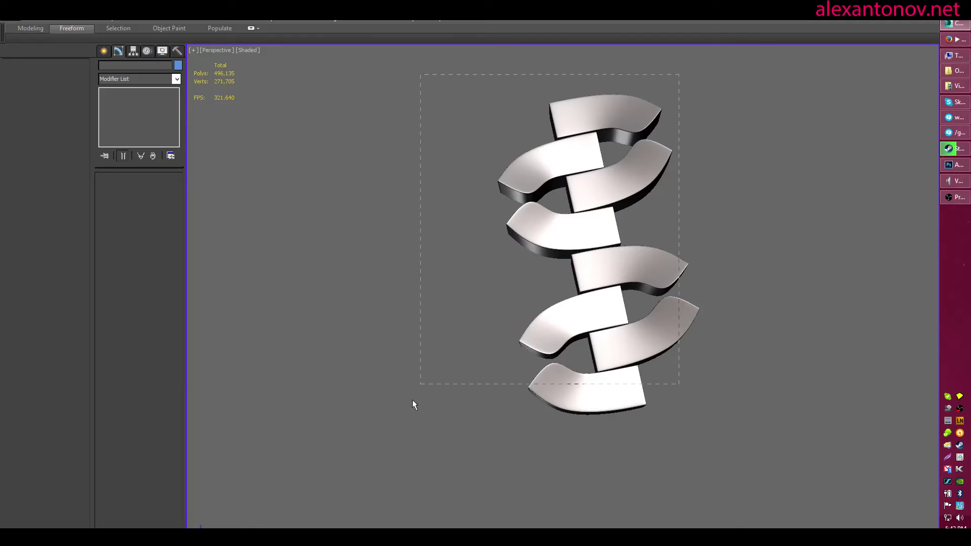
{"action": "left_click_drag", "start_coordinate": [413, 400], "coordinate": [414, 402]}
{"action": "middle_click_drag", "start_coordinate": [413, 401], "coordinate": [510, 348], "text": "alt"}
{"action": "left_click_drag", "start_coordinate": [317, 300], "coordinate": [637, 316], "text": "shift"}
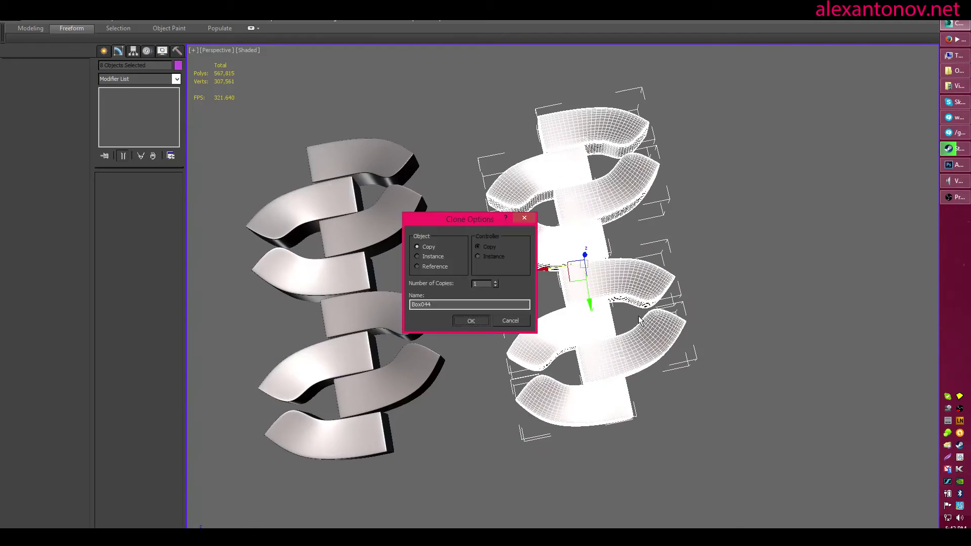
{"action": "key", "text": "Return"}
{"action": "mouse_move", "coordinate": [637, 315]}
{"action": "middle_mouse_down", "text": "alt"}
{"action": "mouse_move", "coordinate": [596, 283]}
{"action": "mouse_move", "coordinate": [636, 307]}
{"action": "middle_mouse_up", "text": "alt"}
{"action": "left_click_drag", "start_coordinate": [521, 354], "coordinate": [523, 357]}
{"action": "scroll", "coordinate": [604, 242], "scroll_direction": "up", "scroll_amount": 3}
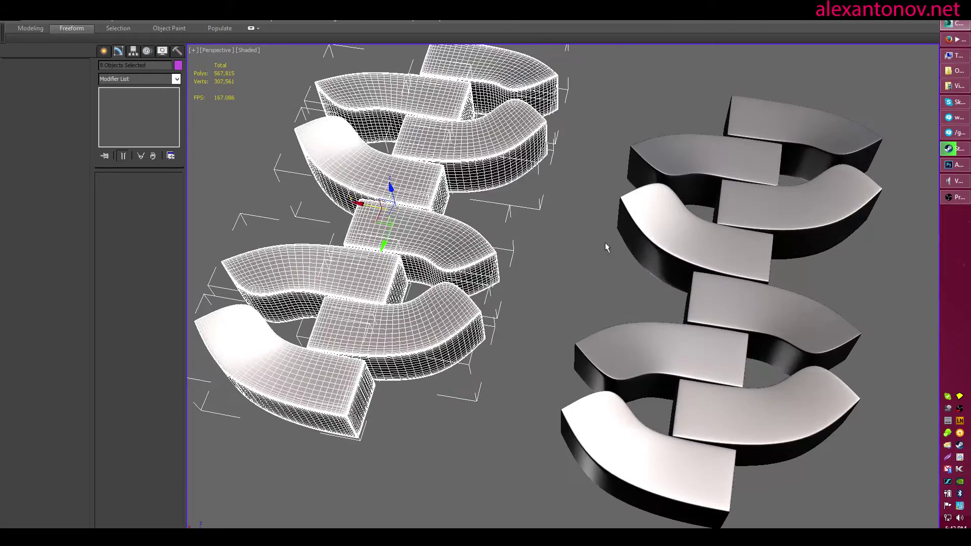
Remove the TurboSmooth and Quad Chamfer modifiers from the nearest piece of the second interlocking row
{"action": "key", "text": "ctrl+z"}
{"action": "middle_click_drag", "start_coordinate": [845, 448], "coordinate": [511, 387]}
{"action": "key", "text": "ctrl+x"}
{"action": "left_click", "coordinate": [362, 455]}
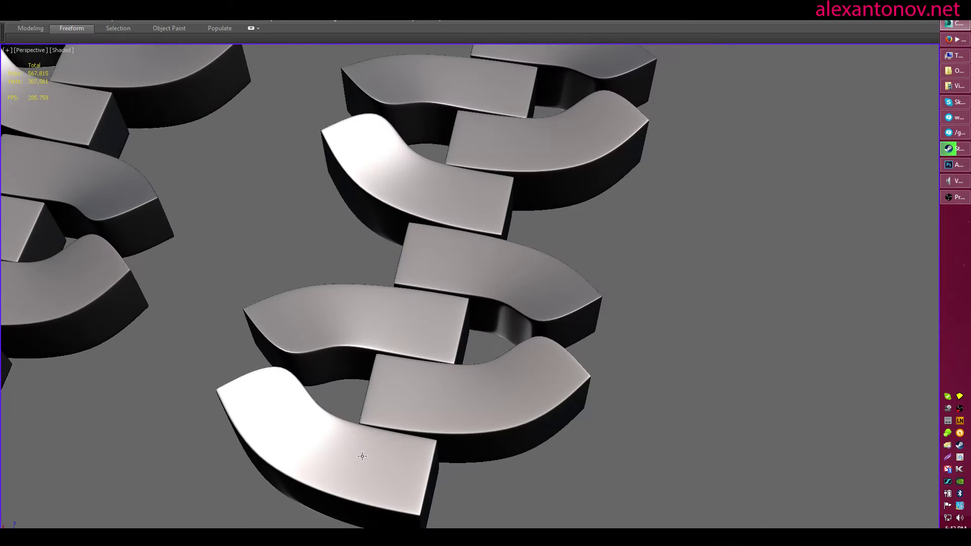
{"action": "key", "text": "ctrl+x"}
{"action": "left_click", "coordinate": [152, 156]}
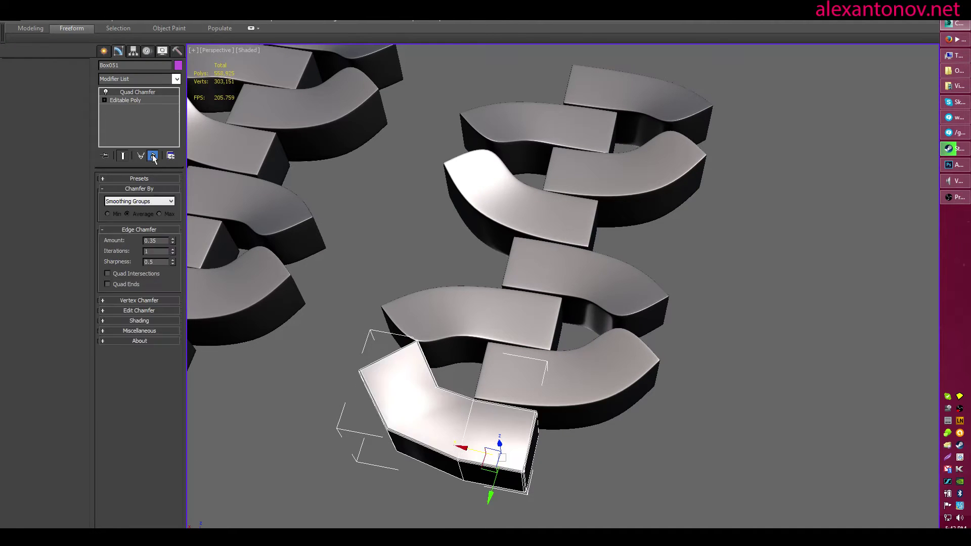
{"action": "left_click", "coordinate": [152, 156]}
Select the row's remaining smoothed pieces and check a neighbouring piece's modifier stack against the bare base mesh
{"action": "left_click", "coordinate": [574, 359]}
{"action": "left_click_drag", "start_coordinate": [761, 81], "coordinate": [459, 325], "text": "ctrl"}
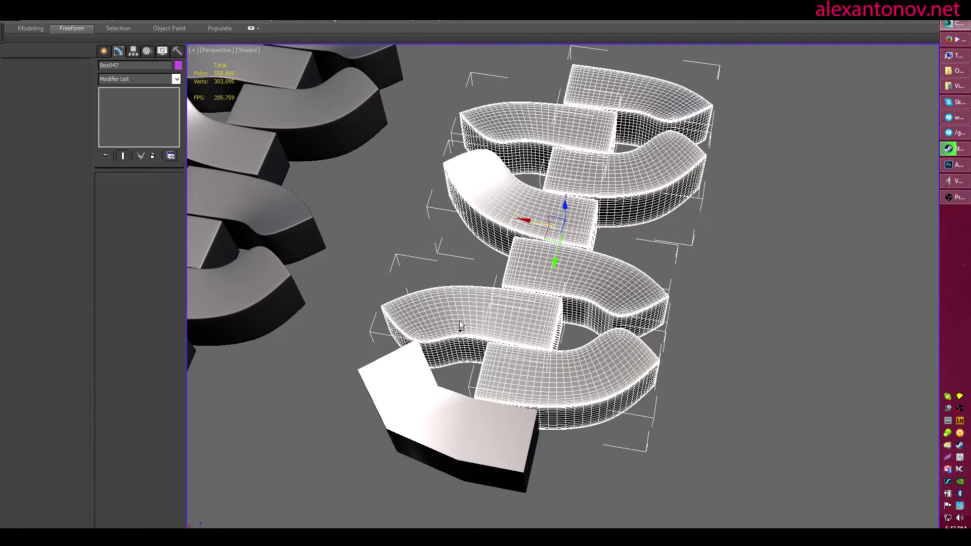
{"action": "left_click", "coordinate": [572, 347]}
{"action": "left_click", "coordinate": [524, 338]}
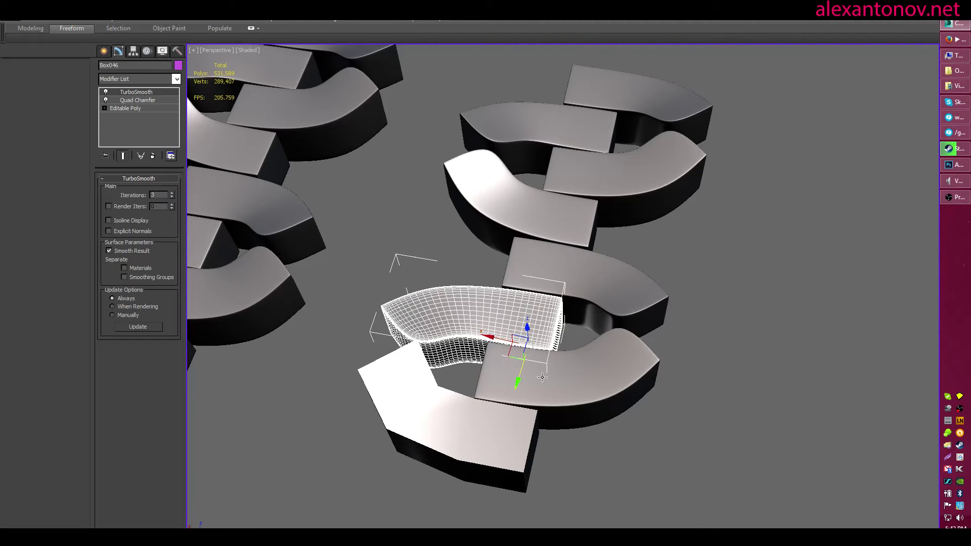
{"action": "left_click", "coordinate": [502, 356]}
{"action": "left_click", "coordinate": [863, 362]}
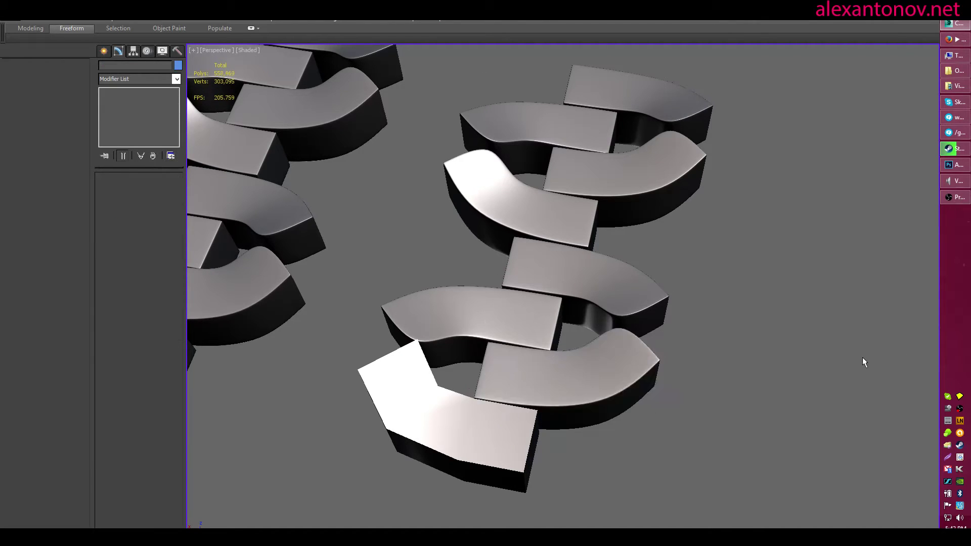
Delete all the interlocking pieces together with the earlier L-shaped sample objects and the spare cube
{"action": "scroll", "coordinate": [694, 344], "scroll_direction": "down", "scroll_amount": 4}
{"action": "left_click_drag", "start_coordinate": [358, 139], "coordinate": [648, 356]}
{"action": "key", "text": "Delete"}
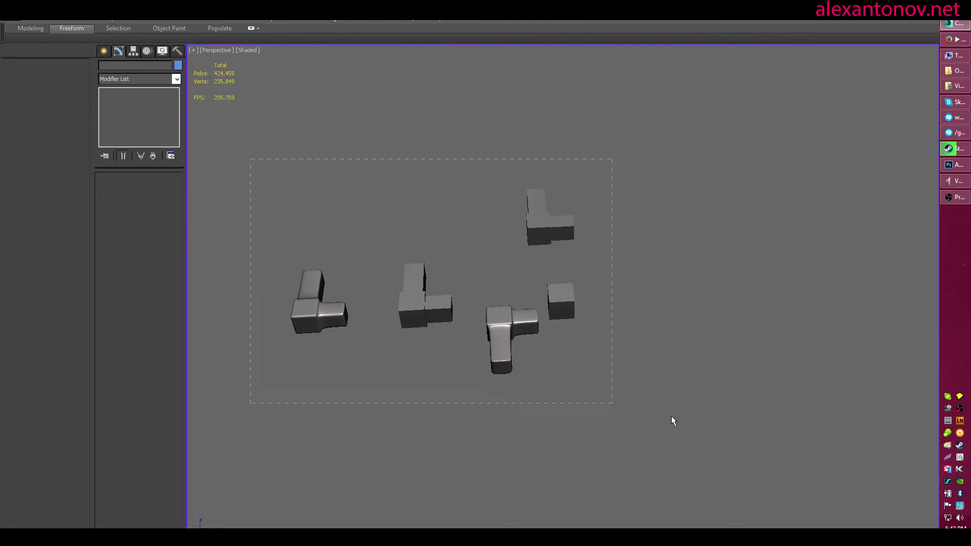
{"action": "left_click_drag", "start_coordinate": [251, 159], "coordinate": [671, 420]}
{"action": "key", "text": "Delete"}
Create a 10 × 10 × 10 box and convert it to an Editable Poly
{"action": "right_click", "coordinate": [535, 271]}
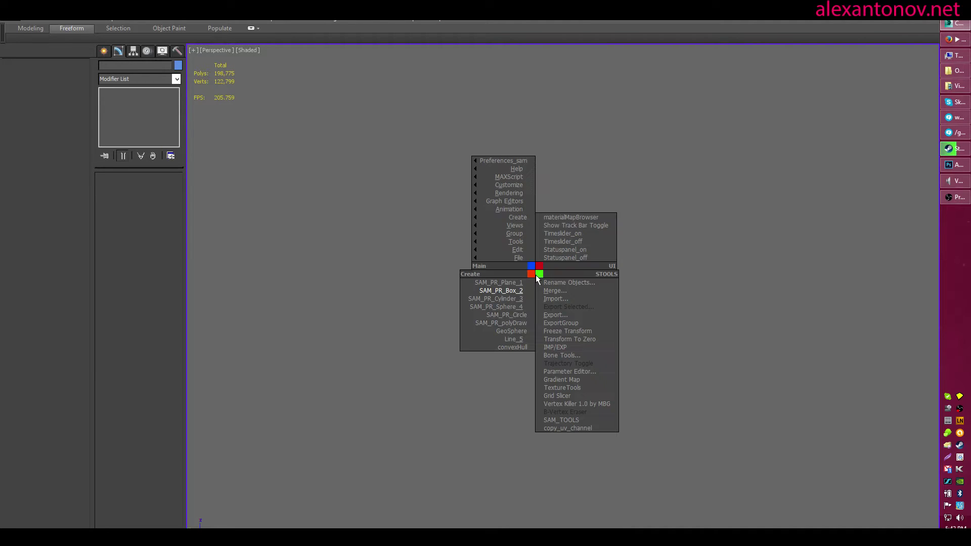
{"action": "left_click", "coordinate": [511, 293]}
{"action": "key", "text": "z"}
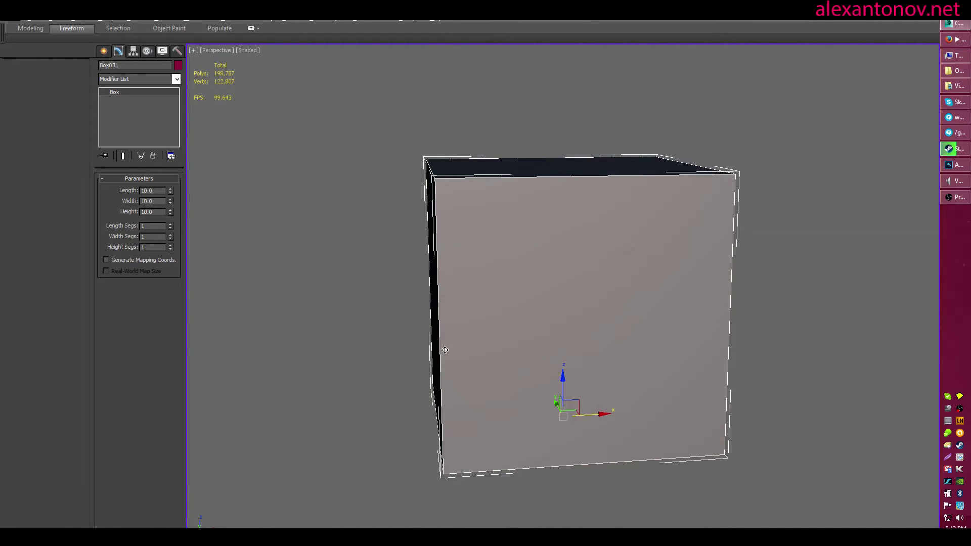
{"action": "middle_click_drag", "start_coordinate": [444, 350], "coordinate": [531, 368], "text": "alt"}
{"action": "key", "text": "ctrl+e"}
{"action": "key", "text": "4"}
Delete one side face of the cube and extend the open border in two segments to form a long angled arm
{"action": "middle_click_drag", "start_coordinate": [698, 329], "coordinate": [661, 323], "text": "alt"}
{"action": "left_click", "coordinate": [661, 323]}
{"action": "scroll", "coordinate": [668, 388], "scroll_direction": "down", "scroll_amount": 7}
{"action": "middle_click_drag", "start_coordinate": [668, 388], "coordinate": [708, 435], "text": "alt"}
{"action": "middle_click_drag", "start_coordinate": [667, 367], "coordinate": [593, 376]}
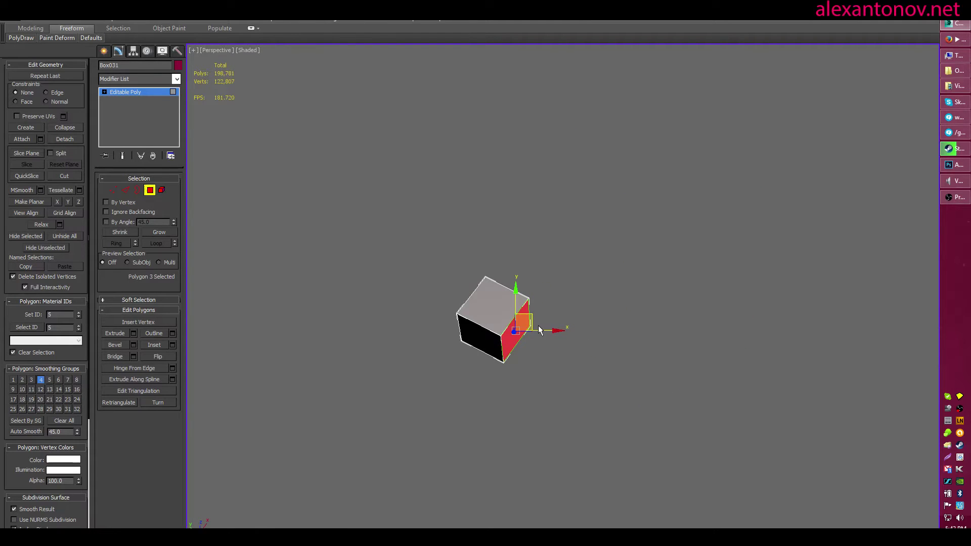
{"action": "left_click_drag", "start_coordinate": [539, 329], "coordinate": [867, 43], "text": "shift"}
{"action": "key", "text": "Delete"}
{"action": "key", "text": "3"}
{"action": "key", "text": "ctrl+x"}
{"action": "middle_click_drag", "start_coordinate": [812, 335], "coordinate": [651, 315], "text": "alt"}
{"action": "scroll", "coordinate": [651, 314], "scroll_direction": "down", "scroll_amount": 5}
{"action": "scroll", "coordinate": [418, 309], "scroll_direction": "up", "scroll_amount": 5}
Add an edge loop across the arm near its bend and delete the underside face between the loop and the bend
{"action": "key", "text": "alt+1"}
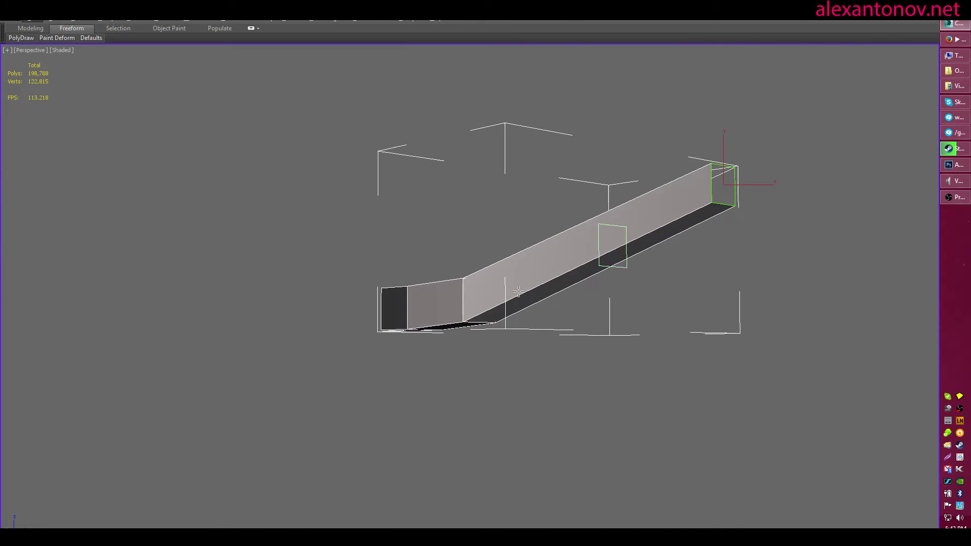
{"action": "left_click", "coordinate": [521, 297]}
{"action": "key", "text": "4"}
{"action": "left_click", "coordinate": [521, 305]}
{"action": "key", "text": "Delete"}
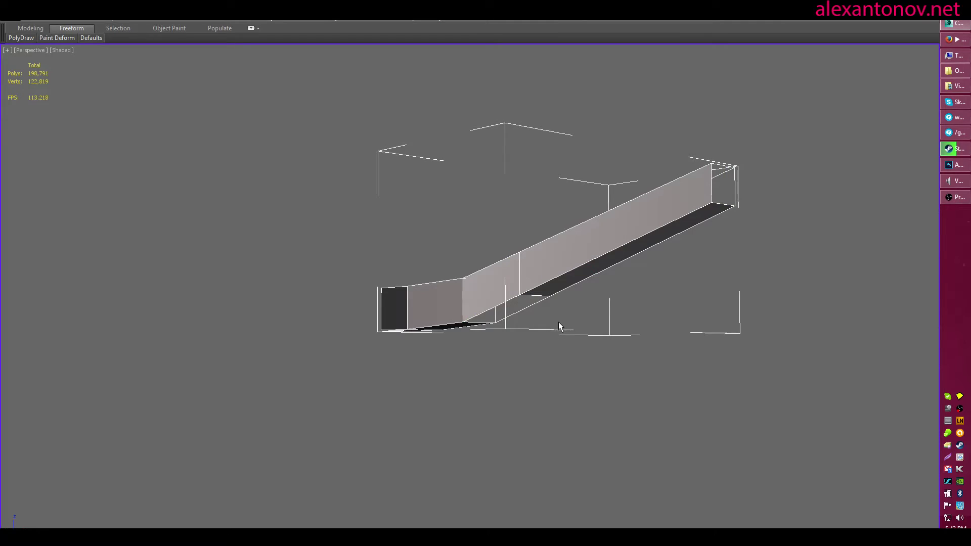
Extend the underside opening downward into a sloping leg and cap its end
{"action": "middle_click_drag", "start_coordinate": [559, 322], "coordinate": [574, 356], "text": "alt"}
{"action": "left_click_drag", "start_coordinate": [525, 294], "coordinate": [672, 467], "text": "shift"}
{"action": "key", "text": "alt+p"}
{"action": "middle_click_drag", "start_coordinate": [683, 457], "coordinate": [657, 429], "text": "alt"}
Add two edge loops across the leg to divide it into three segments
{"action": "key", "text": "alt+1"}
{"action": "left_click", "coordinate": [460, 334]}
{"action": "left_click", "coordinate": [436, 416]}
{"action": "right_click", "coordinate": [517, 415]}
Delete the side face on the leg's middle segment, on the side beneath the upper arm
{"action": "key", "text": "4"}
{"action": "left_click", "coordinate": [457, 379]}
{"action": "left_click_drag", "start_coordinate": [546, 360], "coordinate": [862, 336], "text": "shift"}
{"action": "key", "text": "ctrl+z"}
{"action": "key", "text": "Delete"}
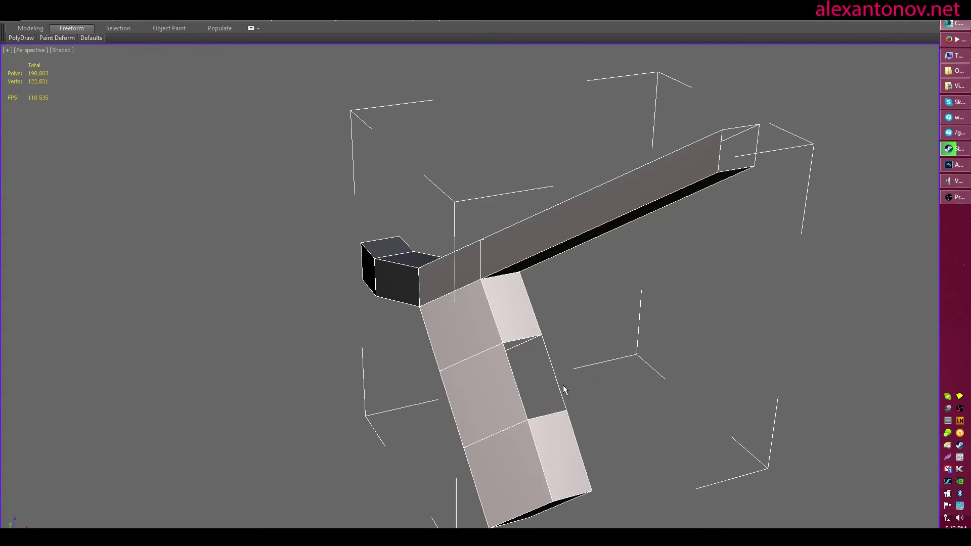
Extend the leg's side opening into a long lower arm and cap the open ends of both arms
{"action": "left_click_drag", "start_coordinate": [550, 364], "coordinate": [950, 281], "text": "shift"}
{"action": "middle_click_drag", "start_coordinate": [827, 317], "coordinate": [626, 390], "text": "alt"}
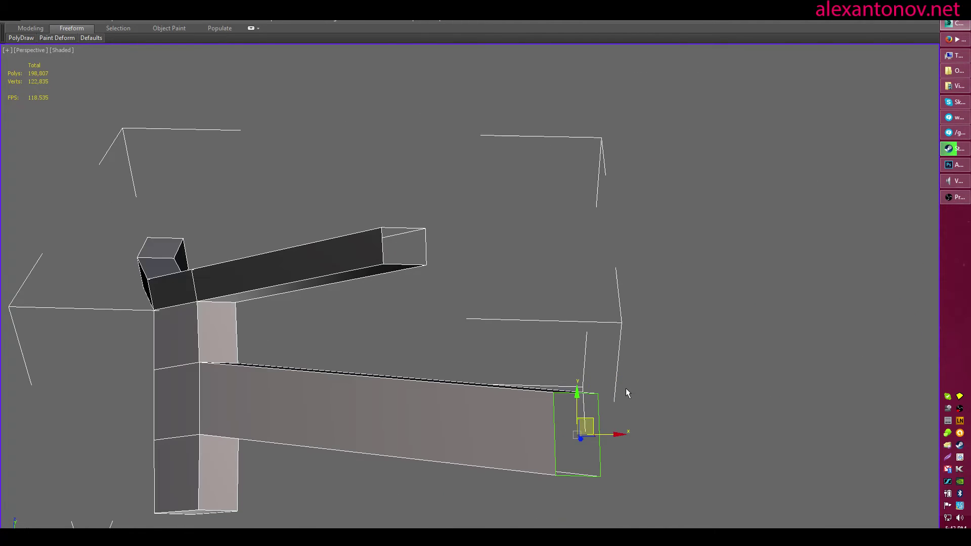
{"action": "key", "text": "alt+p"}
{"action": "left_click", "coordinate": [424, 258]}
{"action": "key", "text": "alt+p"}
Add two edge loops across the upper arm and two across the lower arm
{"action": "mouse_move", "coordinate": [429, 272]}
{"action": "middle_mouse_down"}
{"action": "mouse_move", "coordinate": [537, 208]}
{"action": "mouse_move", "coordinate": [472, 302]}
{"action": "mouse_move", "coordinate": [463, 296]}
{"action": "mouse_move", "coordinate": [447, 392]}
{"action": "mouse_move", "coordinate": [474, 181]}
{"action": "mouse_move", "coordinate": [433, 279]}
{"action": "middle_mouse_up"}
{"action": "left_click", "coordinate": [395, 259]}
{"action": "left_click", "coordinate": [432, 245]}
{"action": "left_click", "coordinate": [447, 330]}
{"action": "left_click", "coordinate": [509, 332]}
Bridge the upper arm's underside face between its loops to the facing top face of the lower arm
{"action": "key", "text": "4"}
{"action": "left_click", "coordinate": [494, 325]}
{"action": "left_click", "coordinate": [428, 261]}
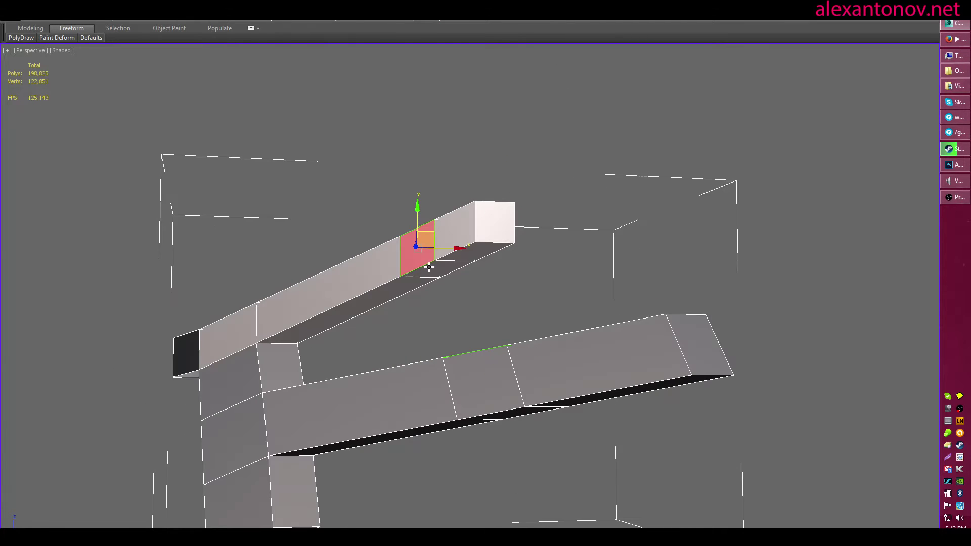
{"action": "left_click", "coordinate": [428, 267], "text": "ctrl"}
{"action": "left_click", "coordinate": [420, 256], "text": "alt"}
{"action": "key", "text": "ctrl+b"}
{"action": "middle_click_drag", "start_coordinate": [576, 290], "coordinate": [582, 325], "text": "alt"}
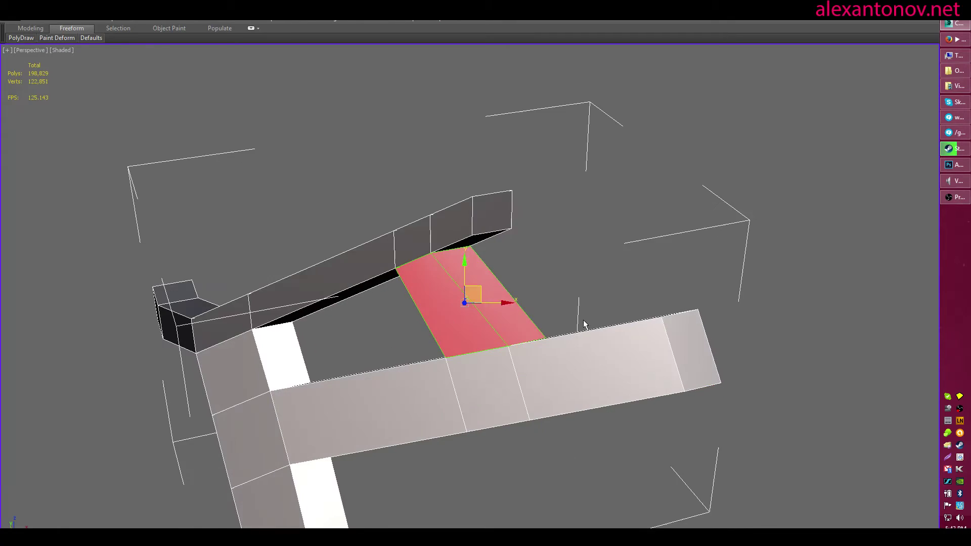
{"action": "key", "text": "4"}
Apply a Symmetry modifier to mirror the frame across its inner end
{"action": "left_click", "coordinate": [571, 308]}
{"action": "middle_click_drag", "start_coordinate": [476, 290], "coordinate": [638, 336]}
{"action": "scroll", "coordinate": [633, 317], "scroll_direction": "down", "scroll_amount": 3}
{"action": "left_click", "coordinate": [561, 273]}
{"action": "middle_click_drag", "start_coordinate": [560, 273], "coordinate": [691, 197], "text": "alt"}
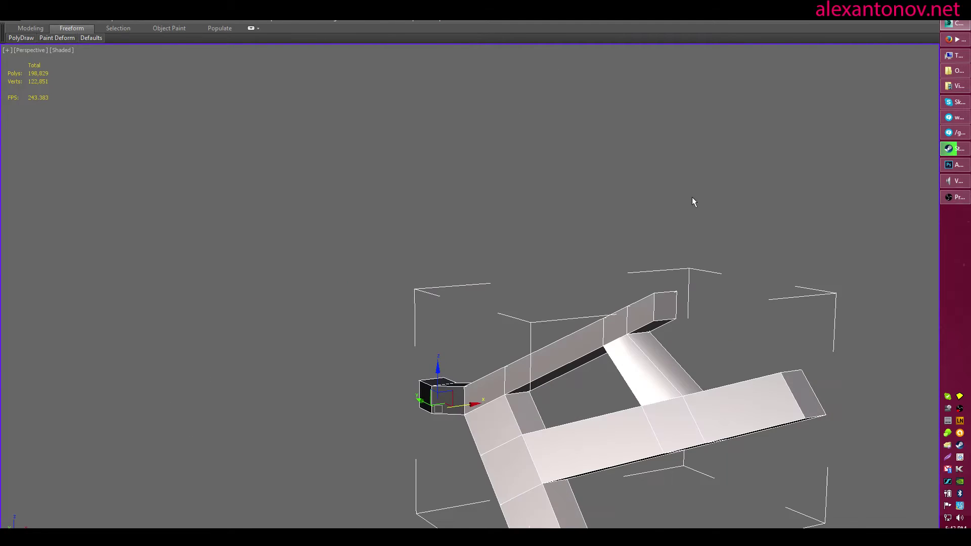
{"action": "left_click", "coordinate": [691, 198]}
{"action": "middle_click_drag", "start_coordinate": [701, 425], "coordinate": [583, 326]}
{"action": "left_click", "coordinate": [559, 303]}
{"action": "type", "text": "x"}
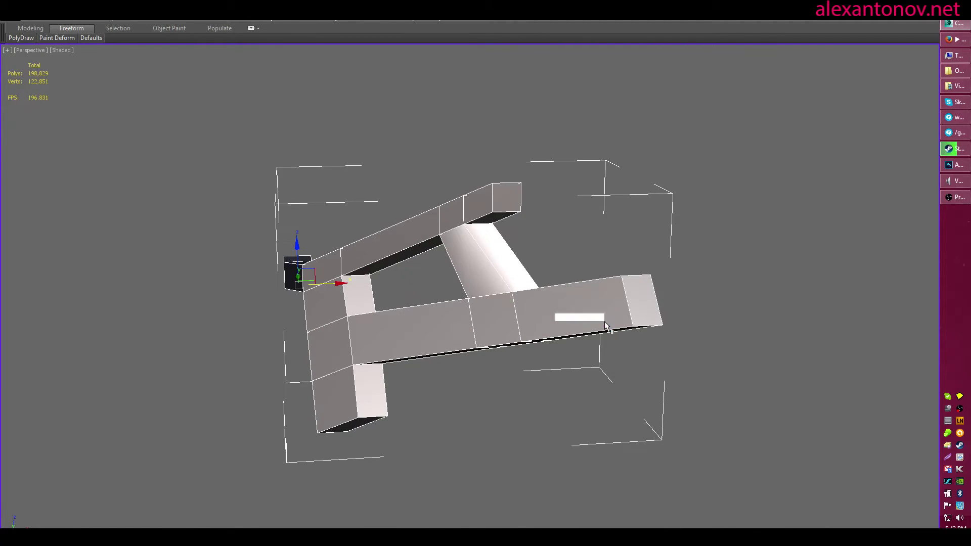
{"action": "type", "text": "bl"}
{"action": "key", "text": "Return"}
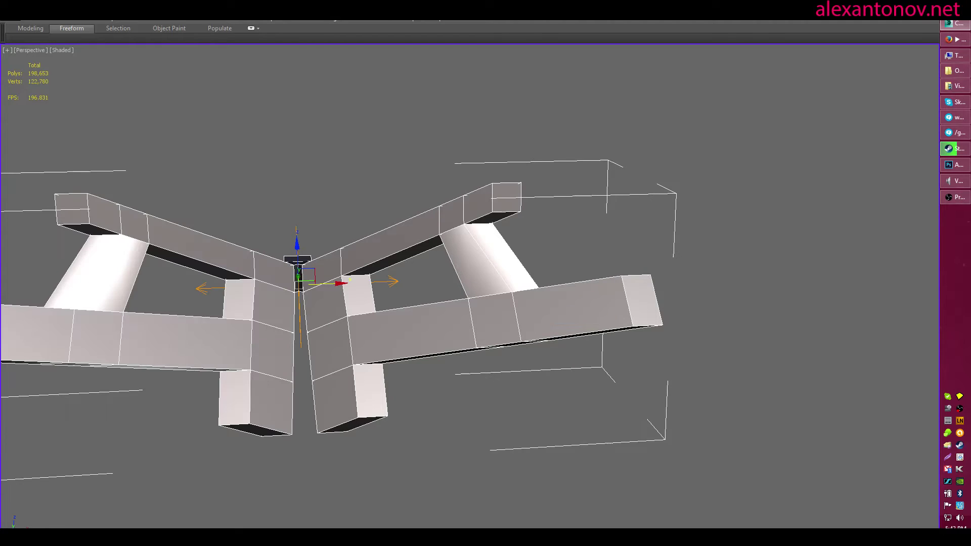
Move the symmetry mirror plane along X so the two halves of the frame join at the centre
{"action": "middle_click_drag", "start_coordinate": [349, 208], "coordinate": [353, 207]}
{"action": "key", "text": "1"}
{"action": "left_click_drag", "start_coordinate": [333, 286], "coordinate": [357, 288]}
{"action": "middle_click_drag", "start_coordinate": [371, 300], "coordinate": [438, 94], "text": "alt"}
{"action": "key", "text": "1"}
{"action": "middle_click_drag", "start_coordinate": [514, 306], "coordinate": [475, 329], "text": "alt"}
{"action": "key", "text": "1"}
{"action": "scroll", "coordinate": [451, 384], "scroll_direction": "down", "scroll_amount": 3}
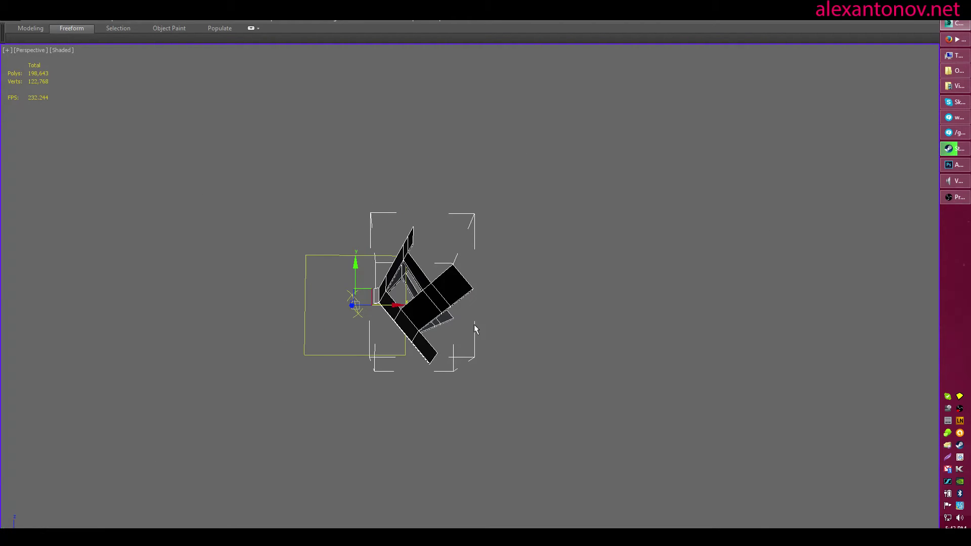
{"action": "middle_click_drag", "start_coordinate": [633, 319], "coordinate": [454, 403]}
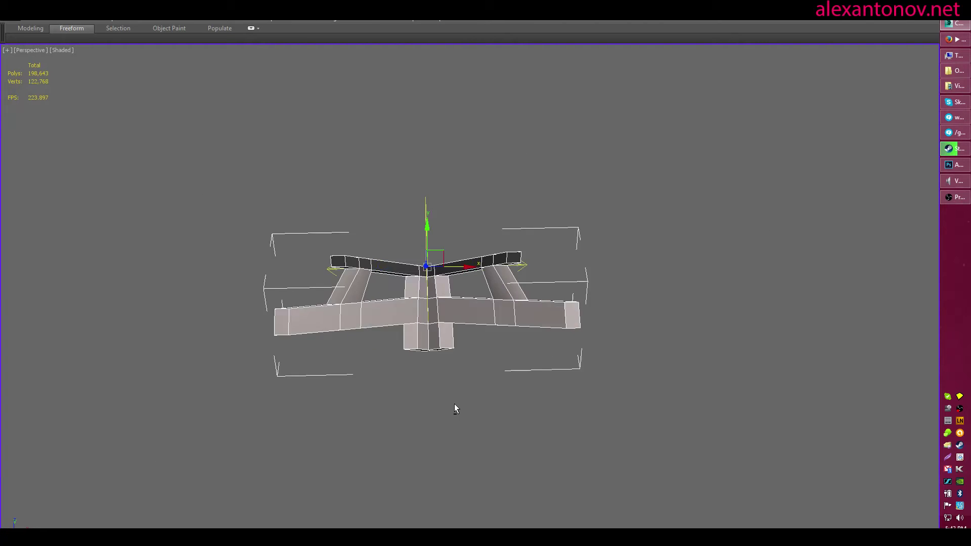
Compare the joined frame with and without NURMS smoothing and raise the iterations to 2
{"action": "scroll", "coordinate": [454, 403], "scroll_direction": "up", "scroll_amount": 3}
{"action": "middle_click_drag", "start_coordinate": [450, 361], "coordinate": [642, 292]}
{"action": "scroll", "coordinate": [513, 368], "scroll_direction": "up", "scroll_amount": 2}
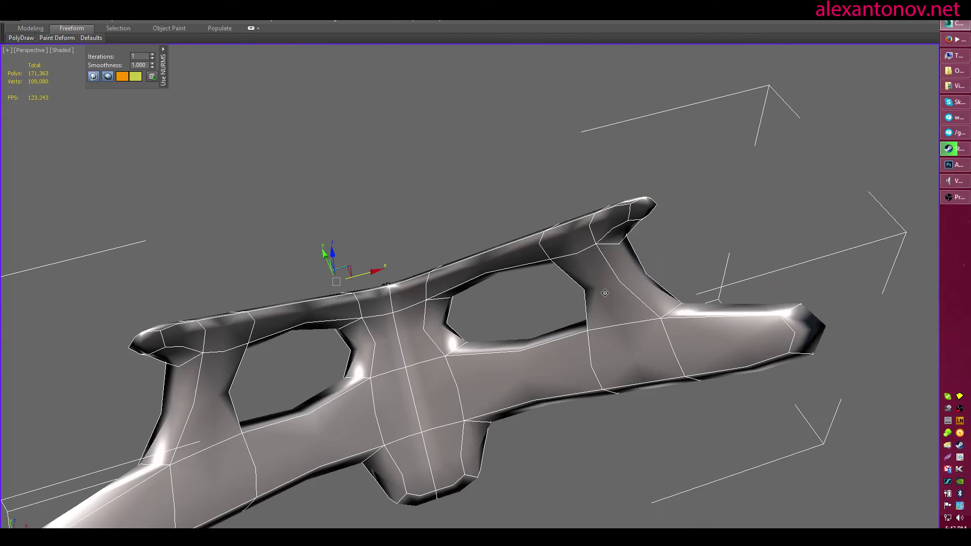
{"action": "key", "text": "ctrl+BackSpace"}
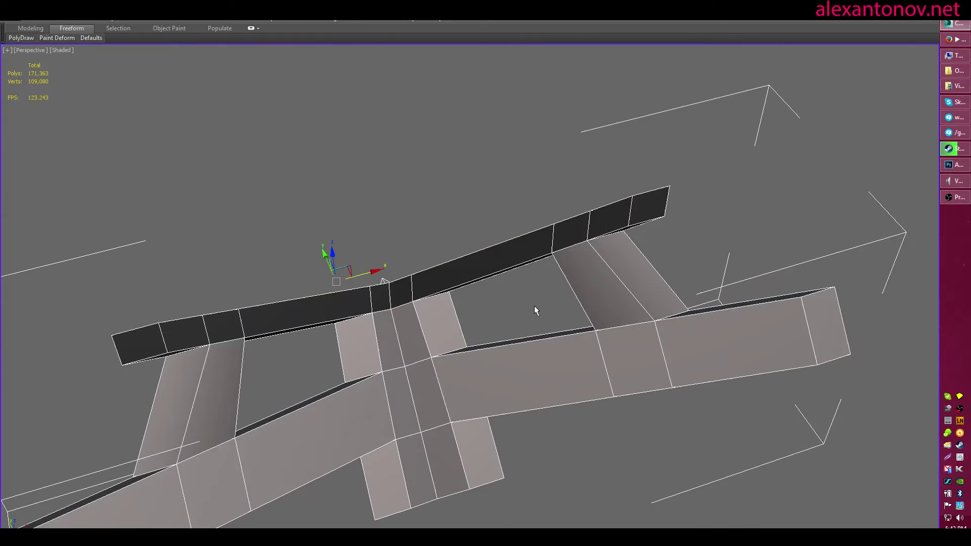
{"action": "key", "text": "ctrl+BackSpace"}
{"action": "scroll", "coordinate": [535, 226], "scroll_direction": "up", "scroll_amount": 3}
{"action": "middle_click_drag", "start_coordinate": [536, 226], "coordinate": [239, 90], "text": "alt"}
{"action": "left_click", "coordinate": [153, 55]}
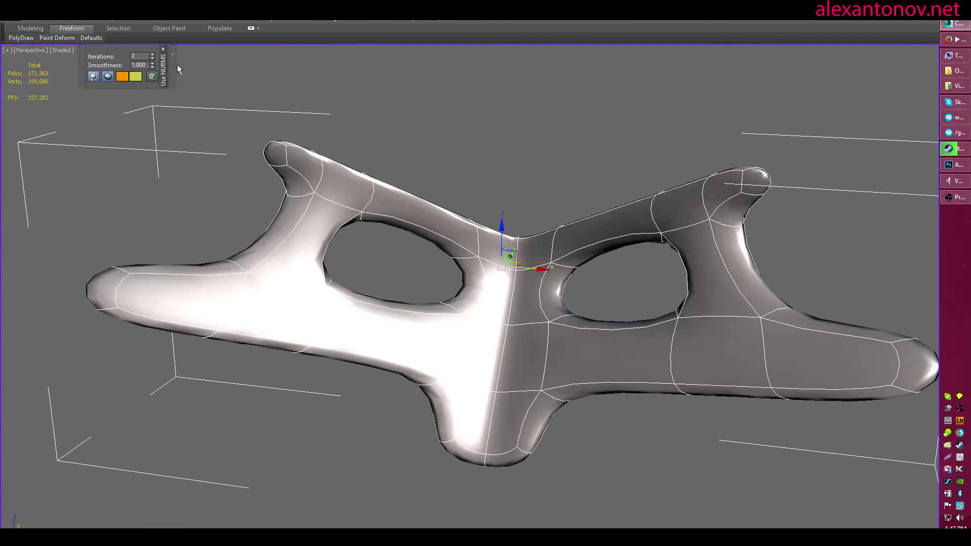
{"action": "left_click", "coordinate": [152, 55]}
Turn off the NURMS preview and examine the frame's central junction and rear notch from several angles
{"action": "left_click", "coordinate": [502, 149]}
{"action": "middle_click_drag", "start_coordinate": [442, 250], "coordinate": [555, 291], "text": "alt"}
{"action": "left_click", "coordinate": [402, 323]}
{"action": "middle_click_drag", "start_coordinate": [402, 323], "coordinate": [566, 326]}
{"action": "middle_click_drag", "start_coordinate": [445, 324], "coordinate": [511, 340], "text": "alt"}
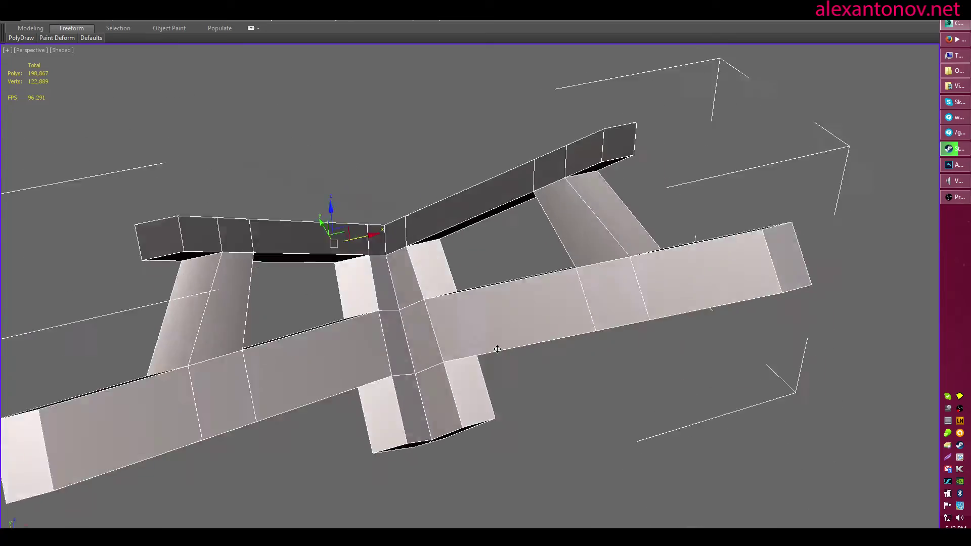
{"action": "middle_click_drag", "start_coordinate": [501, 343], "coordinate": [487, 318], "text": "alt"}
{"action": "scroll", "coordinate": [462, 349], "scroll_direction": "up", "scroll_amount": 4}
{"action": "scroll", "coordinate": [461, 349], "scroll_direction": "down", "scroll_amount": 3}
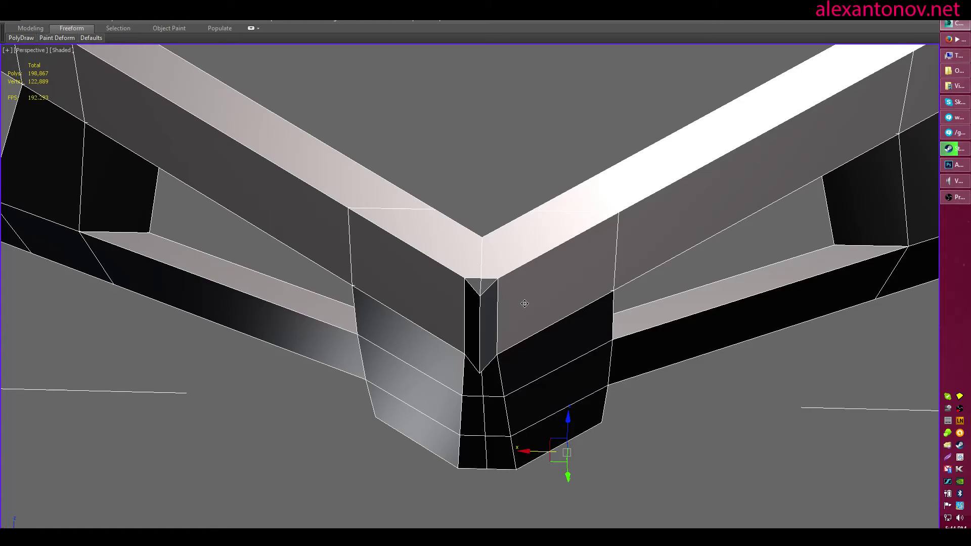
{"action": "scroll", "coordinate": [747, 307], "scroll_direction": "down", "scroll_amount": 5}
{"action": "middle_click_drag", "start_coordinate": [625, 302], "coordinate": [556, 389], "text": "alt"}
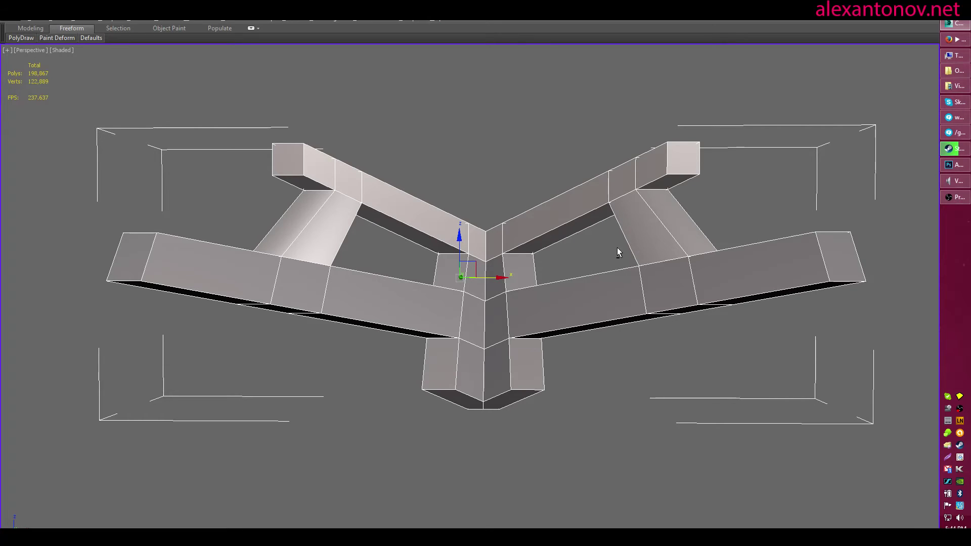
{"action": "middle_click_drag", "start_coordinate": [617, 252], "coordinate": [593, 304], "text": "alt"}
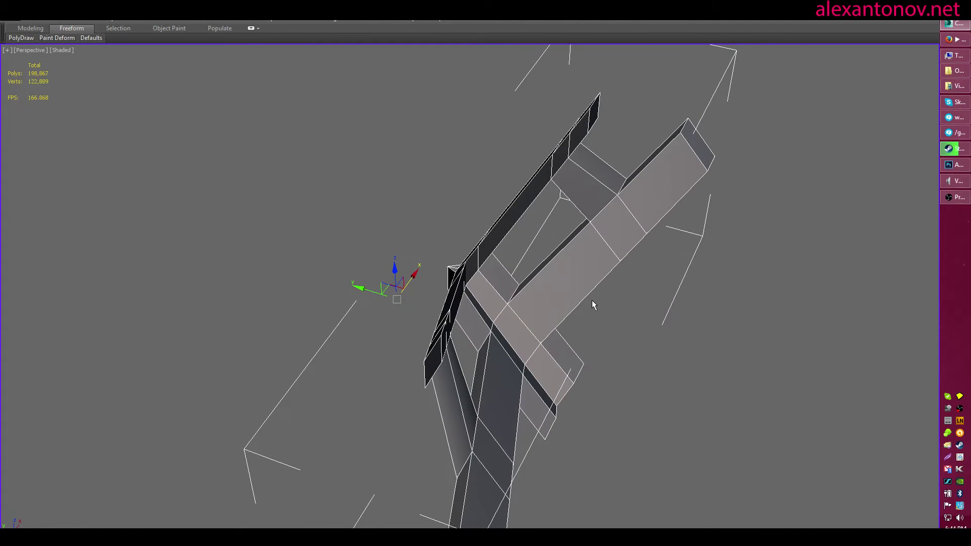
{"action": "middle_click_drag", "start_coordinate": [385, 187], "coordinate": [506, 327], "text": "alt"}
Select the small faces at the centre of the upper bar where the mirrored halves meet
{"action": "key", "text": "4"}
{"action": "left_click", "coordinate": [493, 303]}
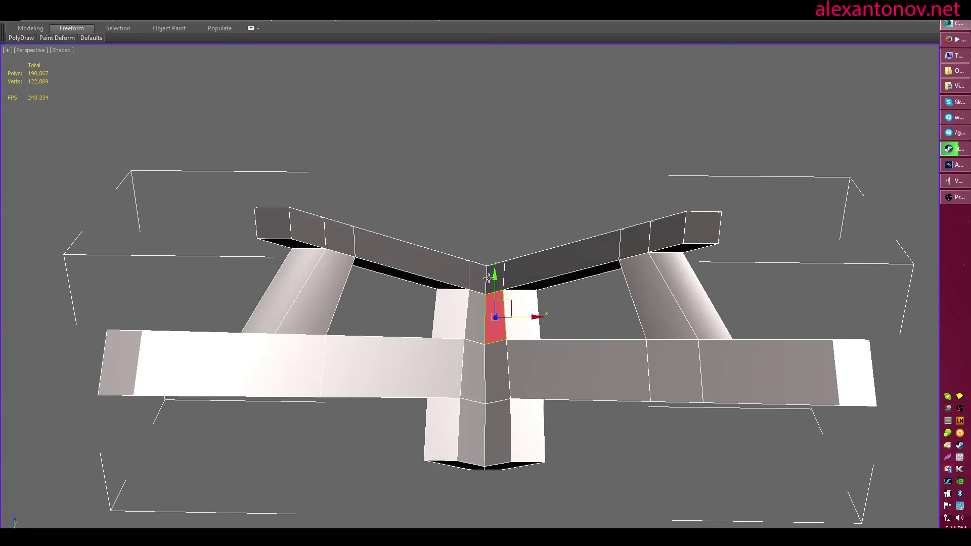
{"action": "left_click", "coordinate": [495, 277]}
{"action": "left_click", "coordinate": [477, 277]}
{"action": "middle_click_drag", "start_coordinate": [504, 286], "coordinate": [621, 287]}
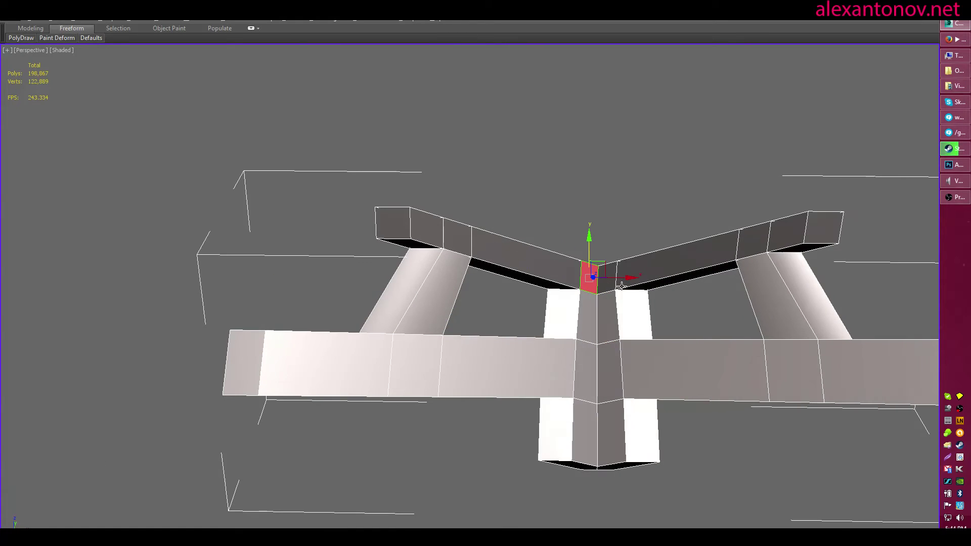
{"action": "key", "text": "z"}
{"action": "scroll", "coordinate": [598, 284], "scroll_direction": "down", "scroll_amount": 3}
{"action": "left_click", "coordinate": [429, 306], "text": "ctrl"}
{"action": "middle_click_drag", "start_coordinate": [430, 307], "coordinate": [497, 287], "text": "alt"}
{"action": "left_click_drag", "start_coordinate": [484, 284], "coordinate": [628, 316]}
Apply FullSmooth to the whole frame mesh
{"action": "scroll", "coordinate": [628, 316], "scroll_direction": "down", "scroll_amount": 5}
{"action": "middle_click_drag", "start_coordinate": [628, 316], "coordinate": [512, 286], "text": "alt"}
{"action": "left_click", "coordinate": [475, 219]}
{"action": "left_click", "coordinate": [470, 309]}
{"action": "scroll", "coordinate": [515, 302], "scroll_direction": "down", "scroll_amount": 4}
{"action": "middle_click_drag", "start_coordinate": [497, 318], "coordinate": [447, 283], "text": "alt"}
{"action": "scroll", "coordinate": [491, 280], "scroll_direction": "up", "scroll_amount": 5}
{"action": "scroll", "coordinate": [491, 280], "scroll_direction": "down", "scroll_amount": 5}
{"action": "right_click", "coordinate": [489, 316]}
{"action": "left_click", "coordinate": [492, 322]}
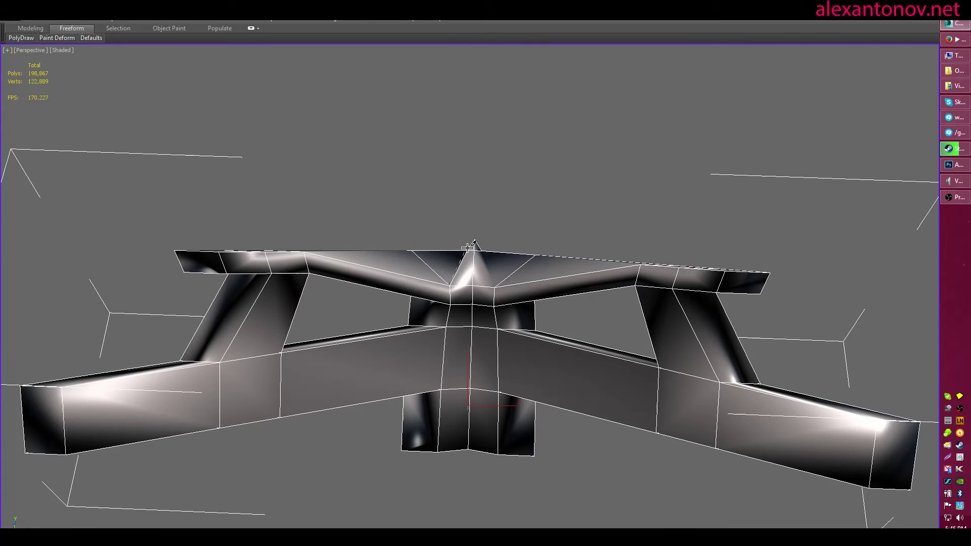
Try to cut an edge from the central peak to the corner beside the centre ridge, and undo it
{"action": "left_click", "coordinate": [482, 251]}
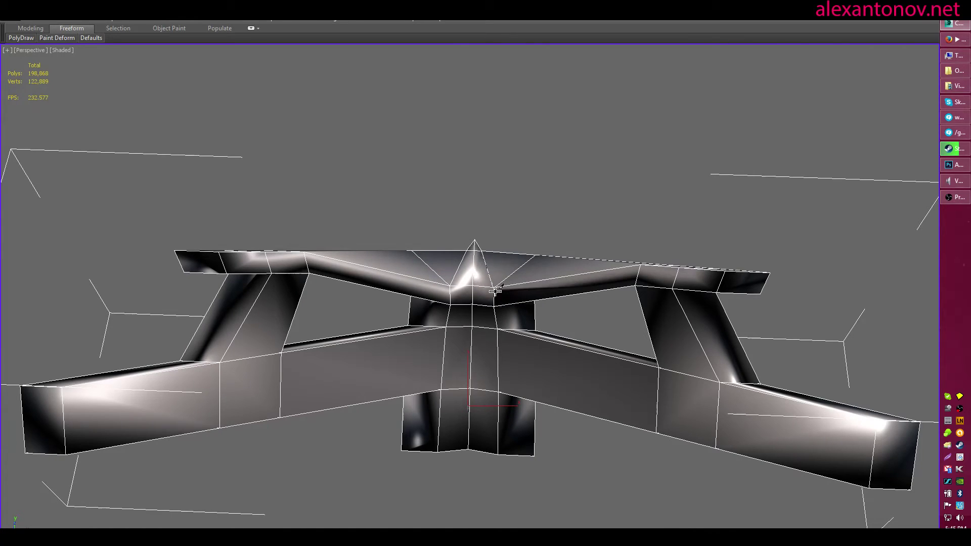
{"action": "left_click", "coordinate": [495, 288]}
{"action": "right_click", "coordinate": [495, 286]}
{"action": "middle_click_drag", "start_coordinate": [541, 288], "coordinate": [595, 244], "text": "alt"}
{"action": "key", "text": "ctrl+z"}
{"action": "key", "text": "ctrl+z"}
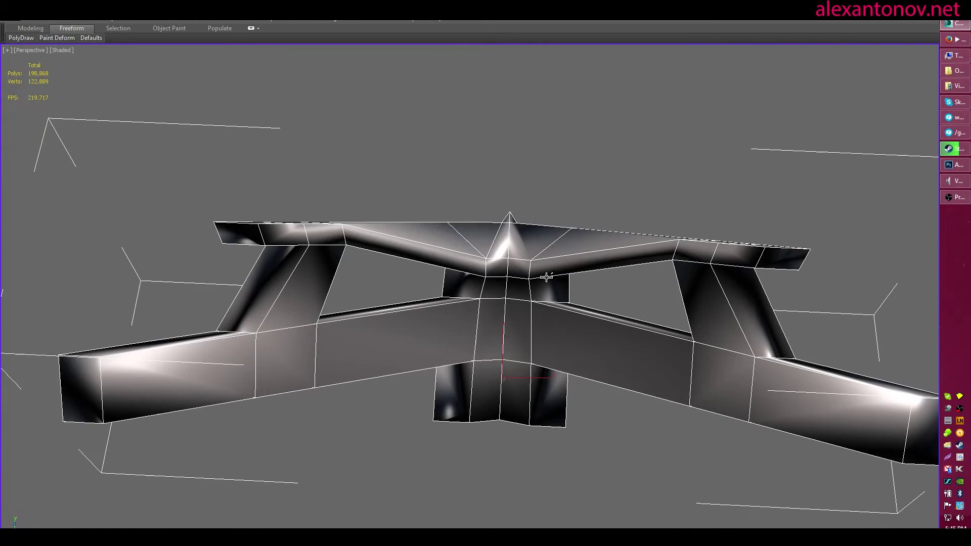
Run RemoveQuick on the frame and reapply FullSmooth to it
{"action": "middle_click_drag", "start_coordinate": [546, 280], "coordinate": [508, 288], "text": "alt"}
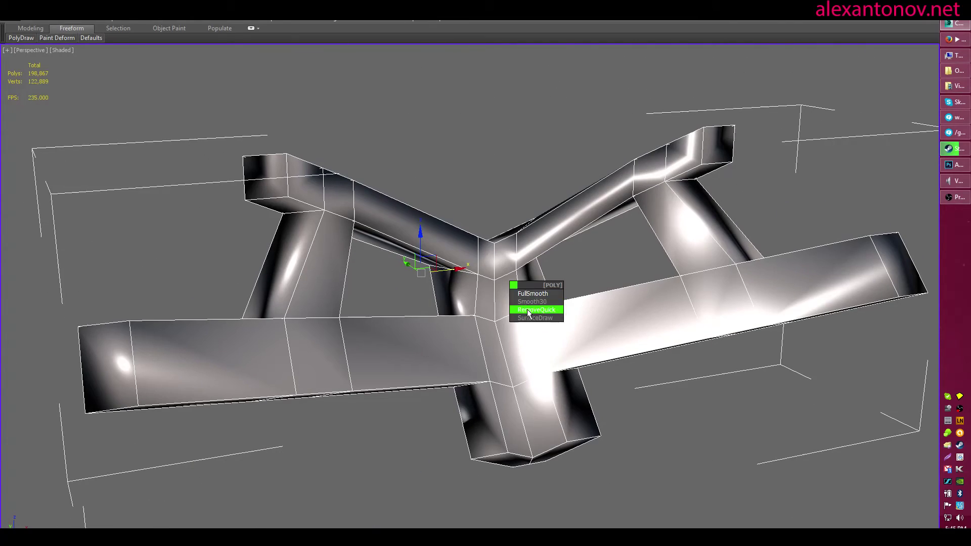
{"action": "left_click", "coordinate": [528, 311]}
{"action": "mouse_move", "coordinate": [617, 299]}
{"action": "middle_mouse_down", "text": "alt"}
{"action": "mouse_move", "coordinate": [595, 290]}
{"action": "mouse_move", "coordinate": [484, 305]}
{"action": "mouse_move", "coordinate": [498, 284]}
{"action": "mouse_move", "coordinate": [585, 265]}
{"action": "mouse_move", "coordinate": [571, 279]}
{"action": "mouse_move", "coordinate": [534, 273]}
{"action": "middle_mouse_up", "text": "alt"}
{"action": "right_click", "coordinate": [498, 284]}
{"action": "left_click", "coordinate": [515, 293]}
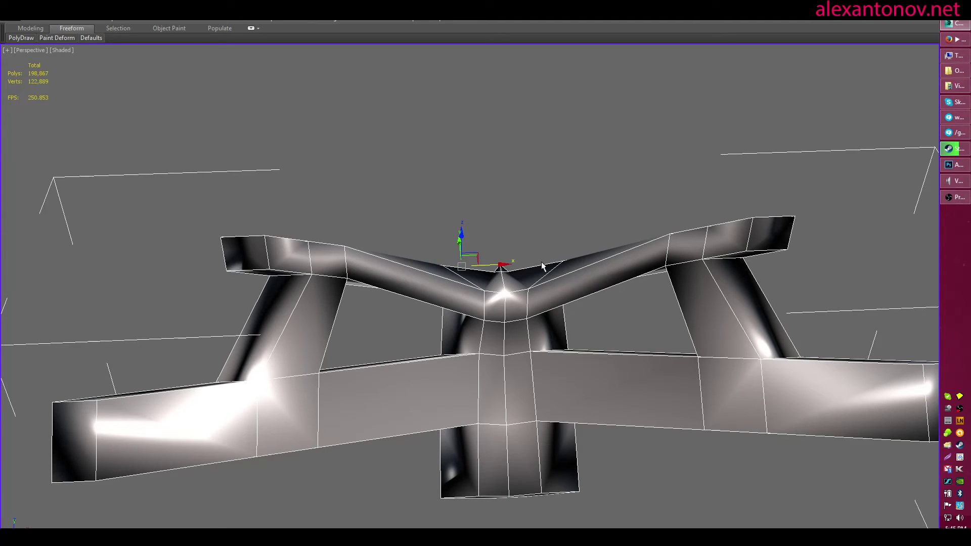
Try a TurboSmooth modifier on the frame and view the shaded result without the selection wireframe
{"action": "middle_click_drag", "start_coordinate": [626, 290], "coordinate": [635, 293], "text": "alt"}
{"action": "key", "text": "x"}
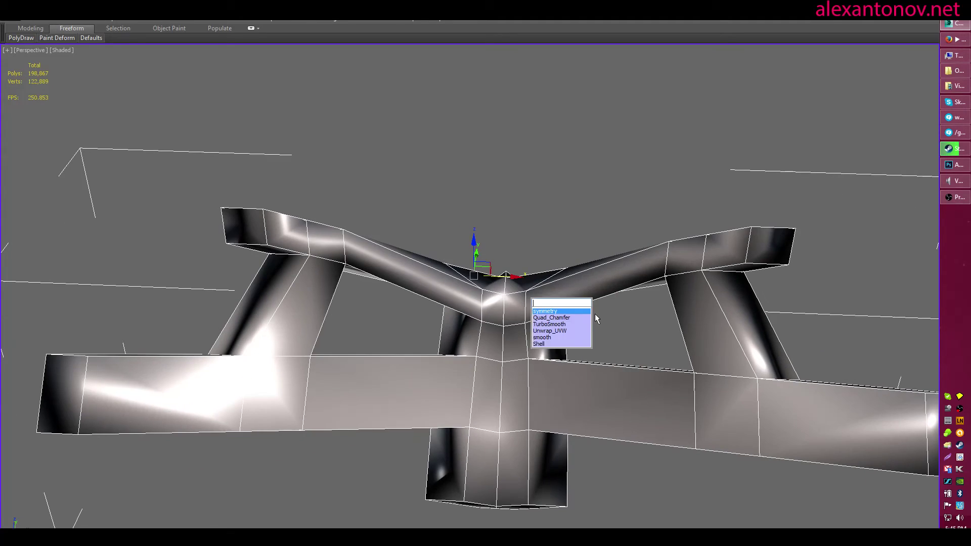
{"action": "left_click", "coordinate": [550, 324]}
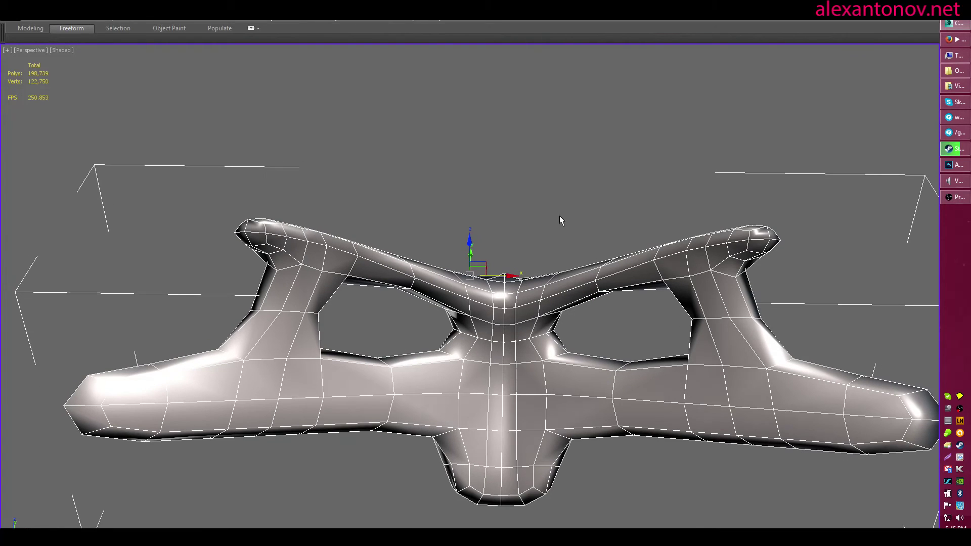
{"action": "key", "text": "F4"}
{"action": "left_click", "coordinate": [505, 379]}
{"action": "key", "text": "alt+space"}
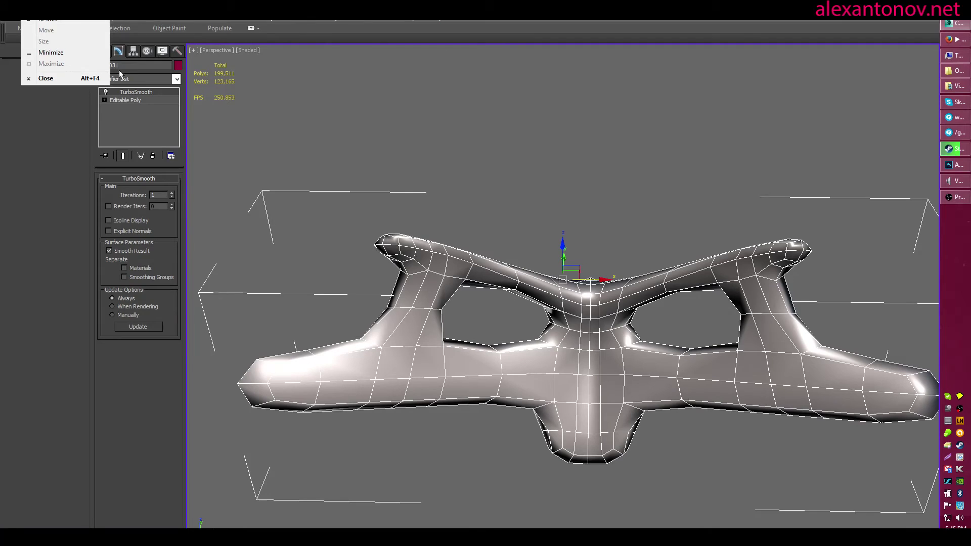
{"action": "left_click", "coordinate": [251, 180]}
{"action": "left_click", "coordinate": [394, 277]}
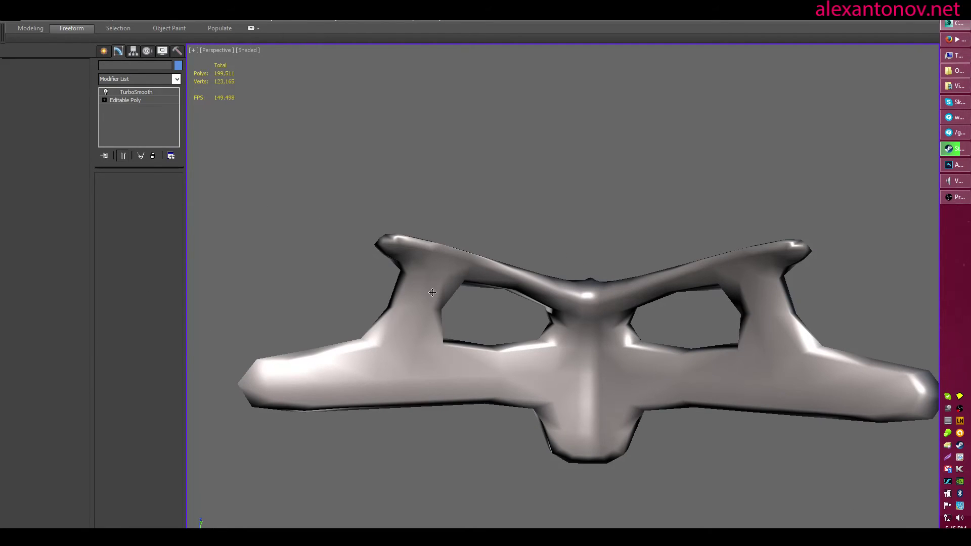
Remove the TurboSmooth modifier from the frame and set its NURMS iterations to 2, leaving the mesh unsmoothed
{"action": "left_click", "coordinate": [153, 157]}
{"action": "key", "text": "ctrl+BackSpace"}
{"action": "key", "text": "ctrl+BackSpace"}
{"action": "key", "text": "ctrl+BackSpace"}
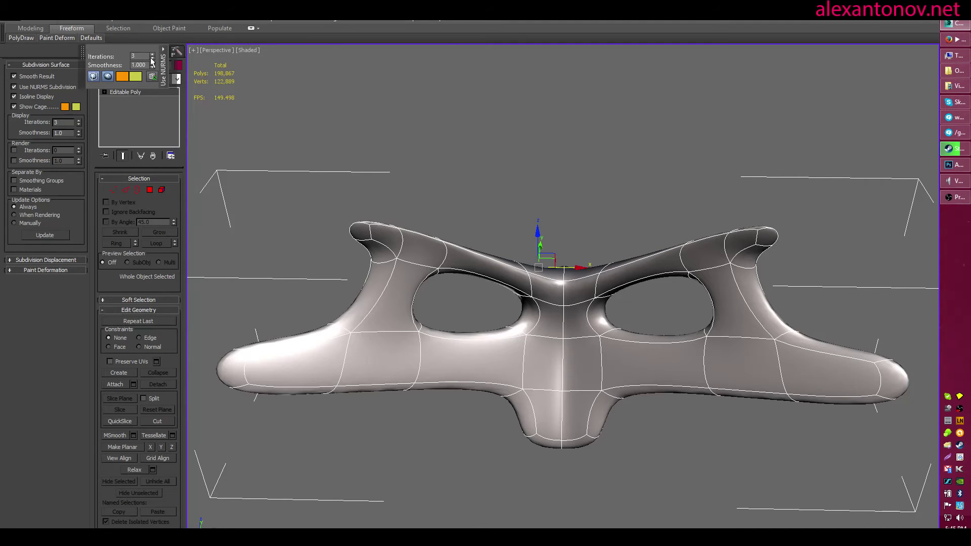
{"action": "left_click", "coordinate": [152, 58]}
{"action": "key", "text": "ctrl+q"}
Use SwiftLoop to insert support loops beside both front edges and near both ends of the left slanted strut
{"action": "scroll", "coordinate": [537, 243], "scroll_direction": "up", "scroll_amount": 3}
{"action": "middle_click_drag", "start_coordinate": [537, 318], "coordinate": [576, 311]}
{"action": "scroll", "coordinate": [537, 243], "scroll_direction": "up", "scroll_amount": 3}
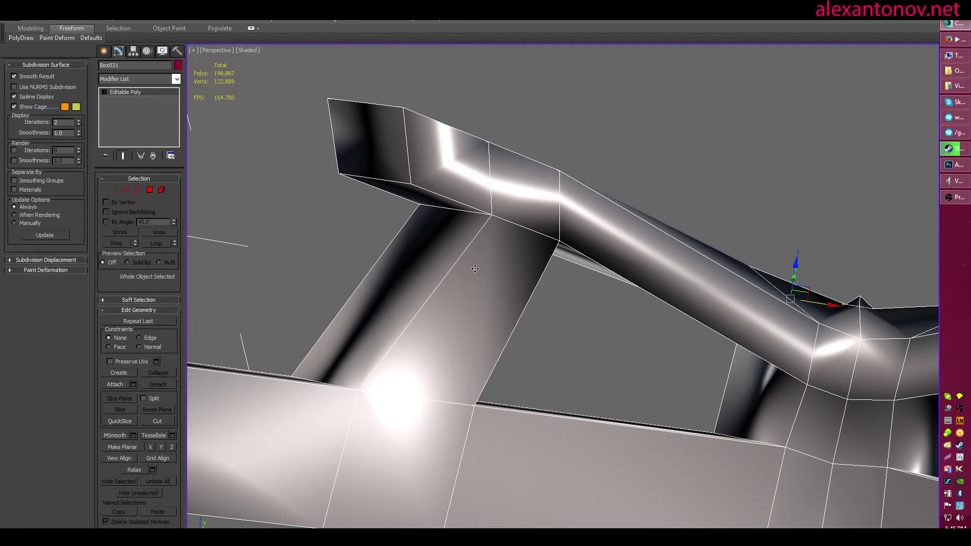
{"action": "key", "text": "ctrl+BackSpace"}
{"action": "key", "text": "ctrl+BackSpace"}
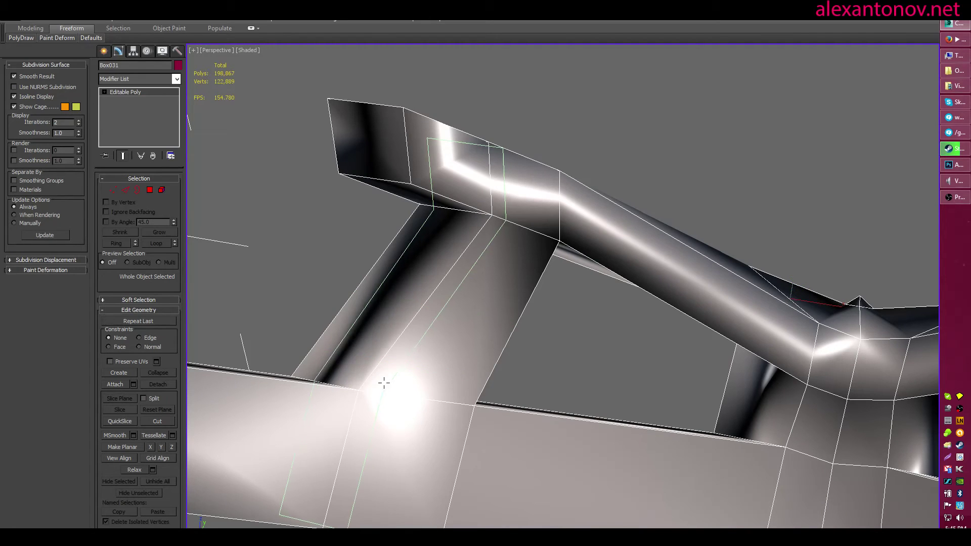
{"action": "left_click", "coordinate": [376, 387]}
{"action": "left_click", "coordinate": [458, 403]}
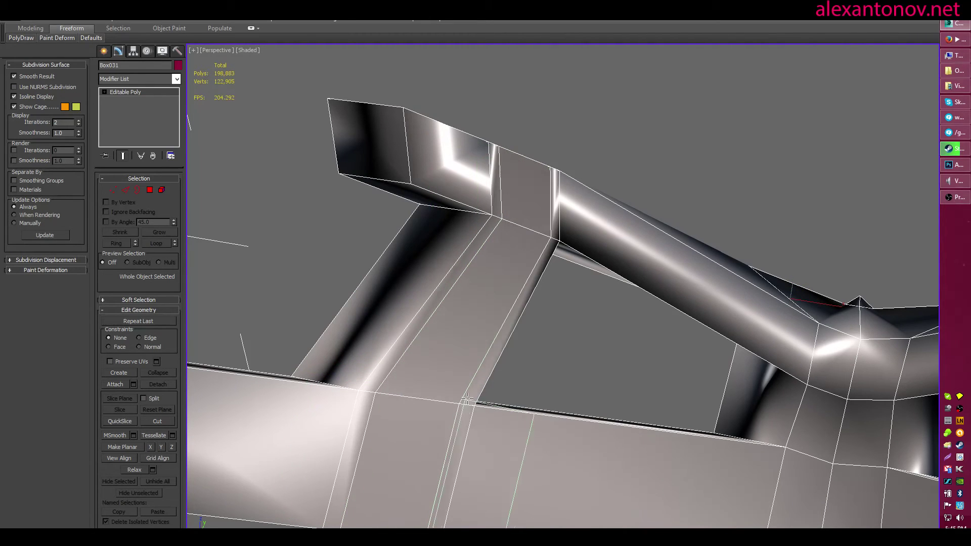
{"action": "left_click", "coordinate": [468, 386]}
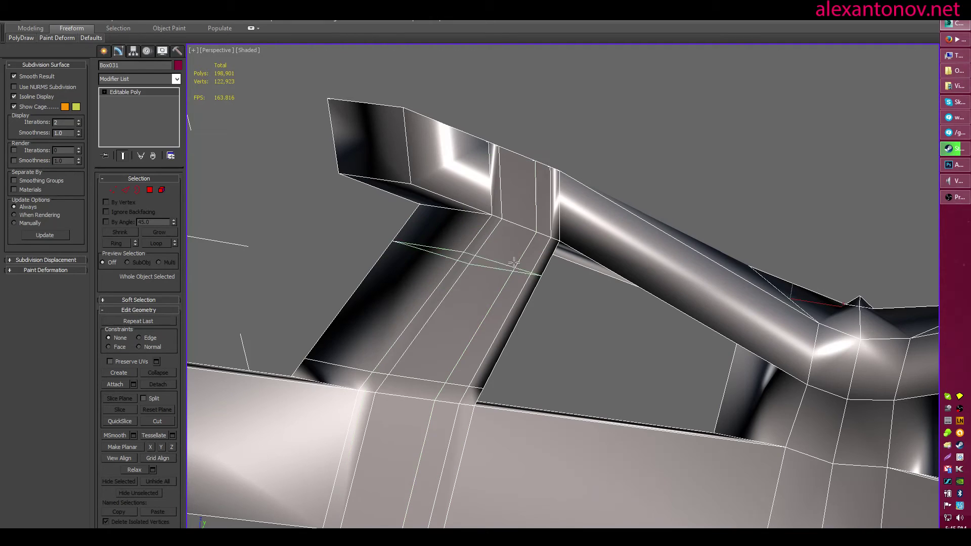
{"action": "left_click", "coordinate": [531, 243]}
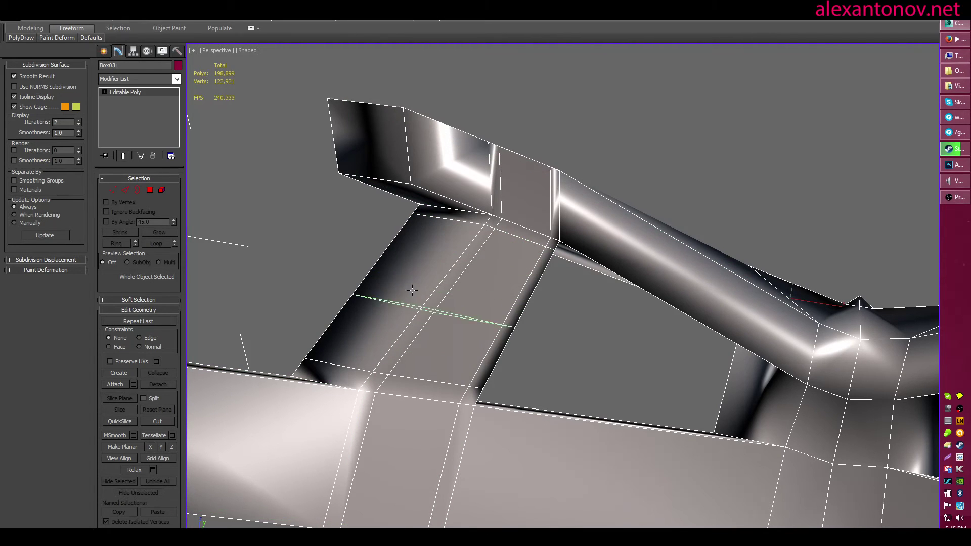
{"action": "key", "text": "ctrl+q"}
{"action": "key", "text": "ctrl+q"}
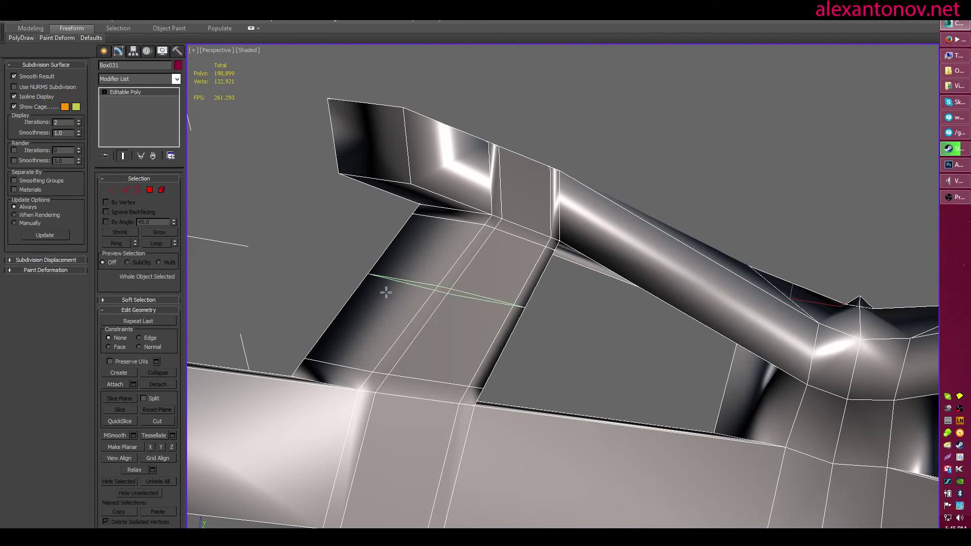
Add a support loop beside the left strut's outer side edge and toggle the NURMS preview to check it
{"action": "middle_click_drag", "start_coordinate": [386, 281], "coordinate": [446, 288], "text": "alt"}
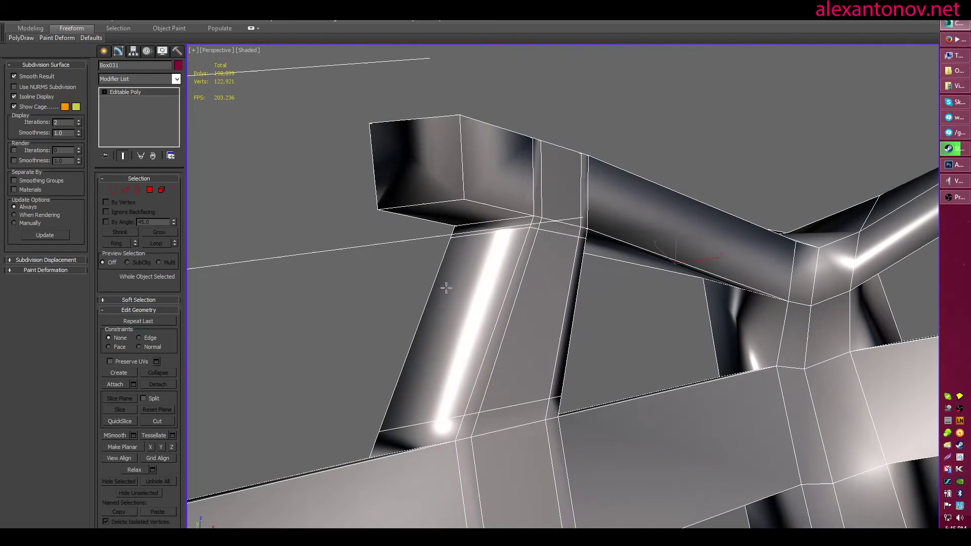
{"action": "left_click", "coordinate": [398, 432]}
{"action": "middle_click_drag", "start_coordinate": [476, 324], "coordinate": [593, 228], "text": "alt"}
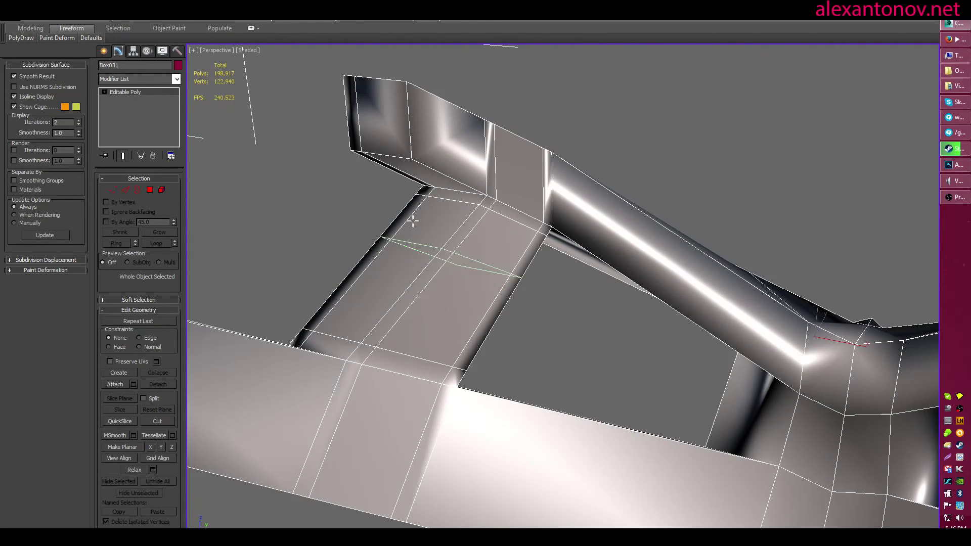
{"action": "right_click", "coordinate": [555, 319]}
{"action": "key", "text": "1"}
{"action": "middle_click_drag", "start_coordinate": [482, 276], "coordinate": [445, 283]}
{"action": "key", "text": "ctrl+q"}
{"action": "key", "text": "1"}
{"action": "left_click", "coordinate": [674, 336]}
{"action": "middle_click_drag", "start_coordinate": [674, 336], "coordinate": [487, 306], "text": "alt"}
{"action": "left_click", "coordinate": [711, 296]}
{"action": "key", "text": "ctrl+q"}
Insert support loops along the lower bar's upper and lower edges and near its left end
{"action": "key", "text": "alt+1"}
{"action": "scroll", "coordinate": [426, 295], "scroll_direction": "up", "scroll_amount": 3}
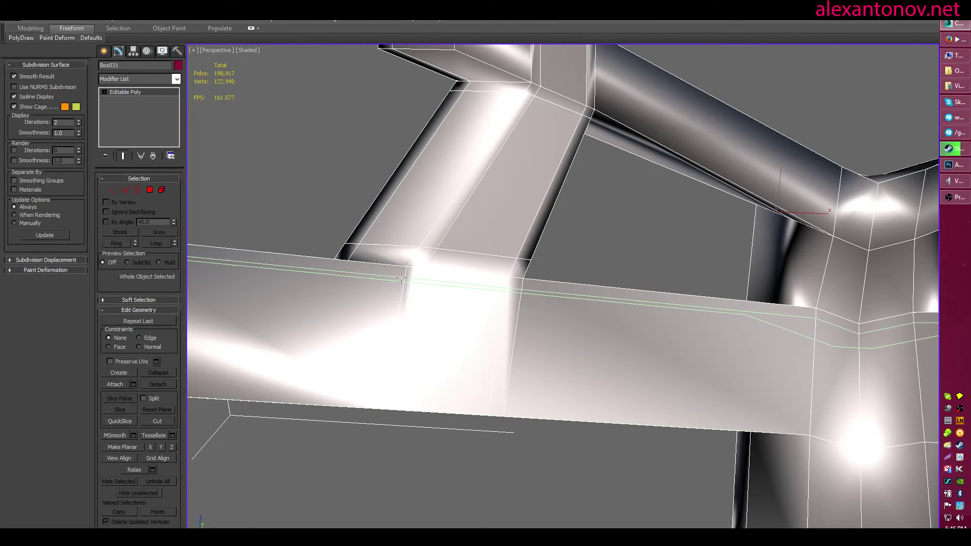
{"action": "left_click", "coordinate": [404, 276]}
{"action": "middle_click_drag", "start_coordinate": [401, 287], "coordinate": [609, 271]}
{"action": "left_click", "coordinate": [606, 373]}
{"action": "middle_click_drag", "start_coordinate": [410, 323], "coordinate": [551, 165]}
{"action": "left_click", "coordinate": [429, 289]}
{"action": "key", "text": "1"}
{"action": "left_click", "coordinate": [598, 178]}
Compare the frame with NURMS smoothing on and off, examining the tightened left half and the central joint
{"action": "middle_click_drag", "start_coordinate": [723, 236], "coordinate": [512, 235]}
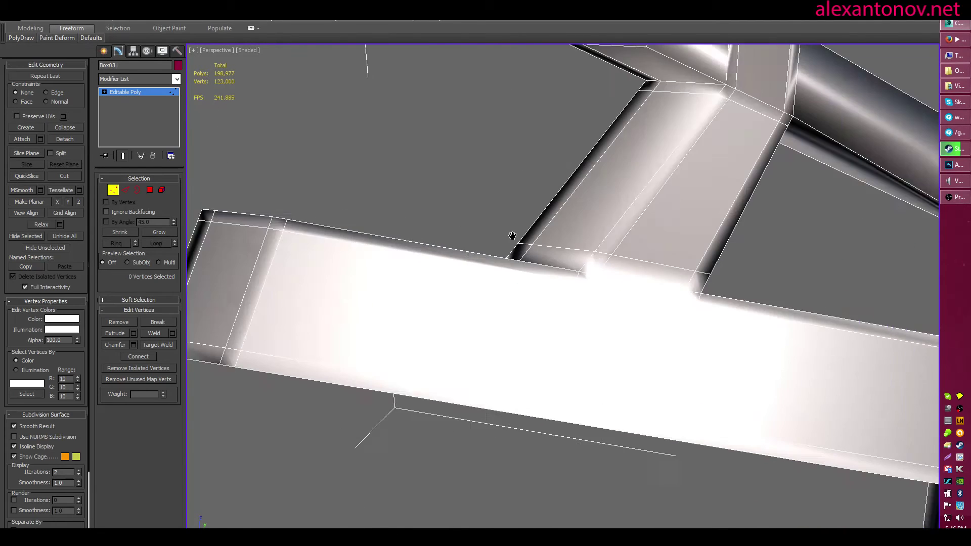
{"action": "scroll", "coordinate": [513, 236], "scroll_direction": "down", "scroll_amount": 4}
{"action": "key", "text": "ctrl+q"}
{"action": "middle_click_drag", "start_coordinate": [691, 275], "coordinate": [579, 269]}
{"action": "key", "text": "ctrl+q"}
{"action": "middle_click_drag", "start_coordinate": [592, 258], "coordinate": [683, 187]}
{"action": "key", "text": "1"}
{"action": "left_click", "coordinate": [569, 339]}
{"action": "middle_click_drag", "start_coordinate": [572, 298], "coordinate": [488, 299], "text": "alt"}
{"action": "left_click", "coordinate": [578, 306]}
{"action": "scroll", "coordinate": [486, 286], "scroll_direction": "up", "scroll_amount": 5}
{"action": "middle_click_drag", "start_coordinate": [642, 305], "coordinate": [665, 289], "text": "alt"}
{"action": "scroll", "coordinate": [589, 315], "scroll_direction": "down", "scroll_amount": 7}
{"action": "scroll", "coordinate": [617, 255], "scroll_direction": "up", "scroll_amount": 5}
{"action": "middle_click_drag", "start_coordinate": [595, 373], "coordinate": [612, 363], "text": "alt"}
Insert support loops near the bottom edge and beside the vertical edges of the central stem
{"action": "key", "text": "alt+c"}
{"action": "key", "text": "ctrl+q"}
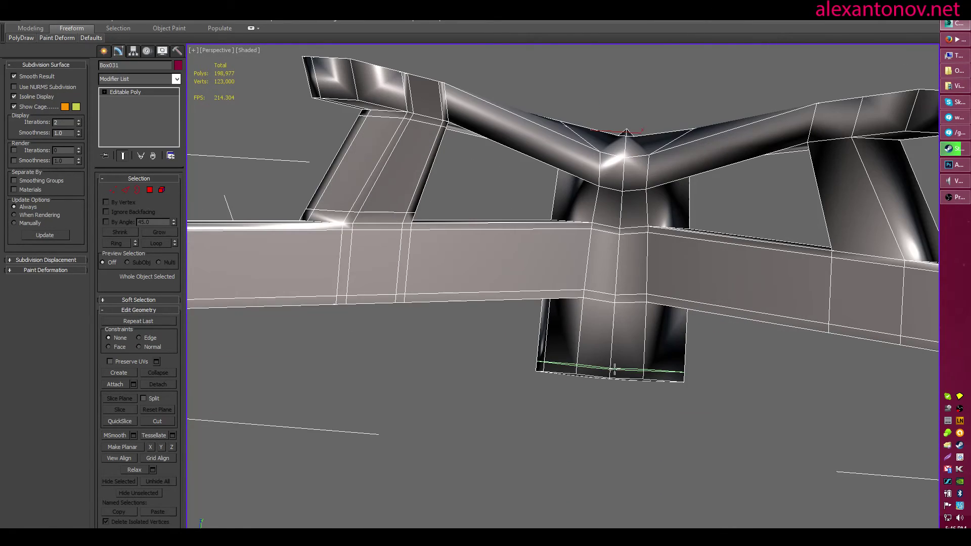
{"action": "key", "text": "ctrl+q"}
{"action": "key", "text": "ctrl+q"}
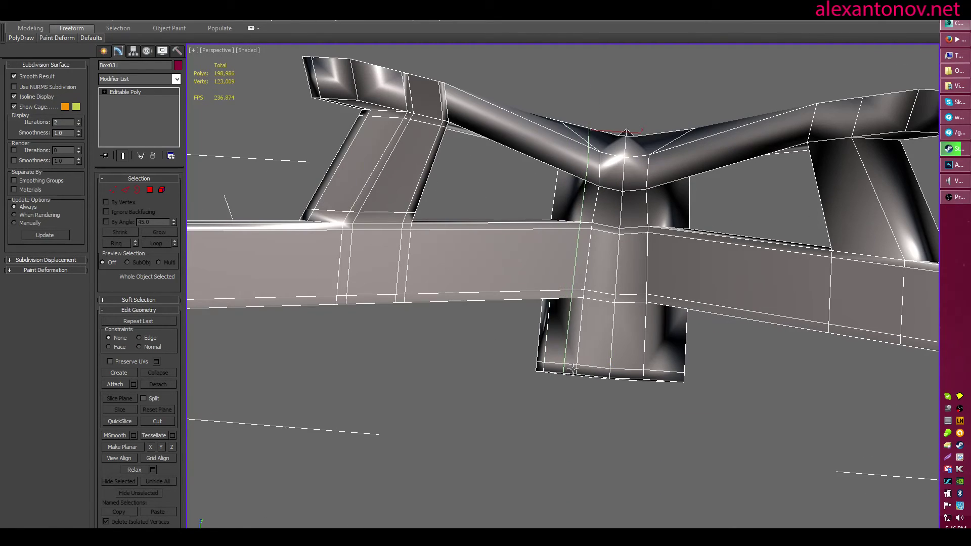
{"action": "mouse_move", "coordinate": [574, 372]}
{"action": "middle_mouse_down", "text": "alt"}
{"action": "mouse_move", "coordinate": [710, 372]}
{"action": "mouse_move", "coordinate": [563, 382]}
{"action": "middle_mouse_up", "text": "alt"}
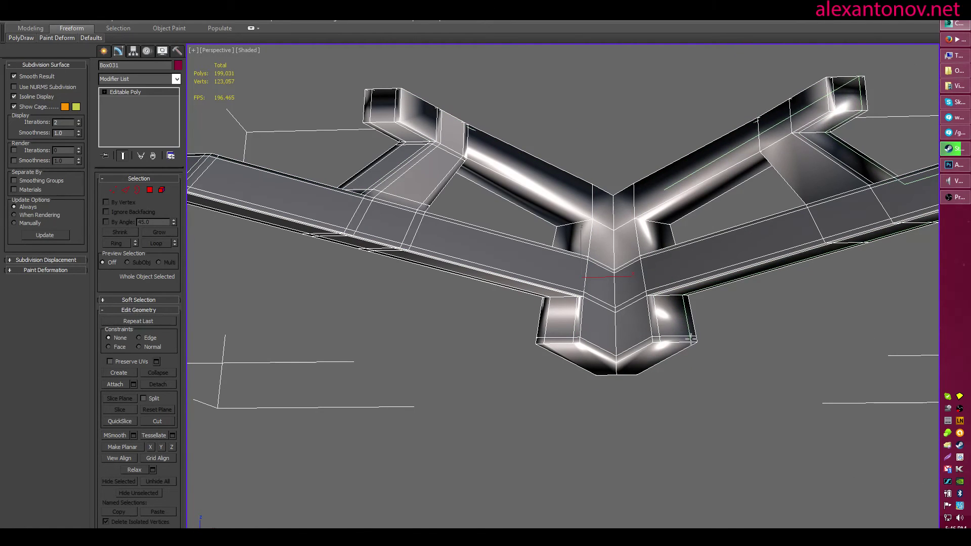
Insert a support loop around the central stem just below the upper bar and check the joint
{"action": "middle_click_drag", "start_coordinate": [687, 307], "coordinate": [650, 245], "text": "alt"}
{"action": "key", "text": "ctrl+q"}
{"action": "key", "text": "ctrl+q"}
{"action": "scroll", "coordinate": [651, 395], "scroll_direction": "up", "scroll_amount": 5}
{"action": "left_click", "coordinate": [686, 374]}
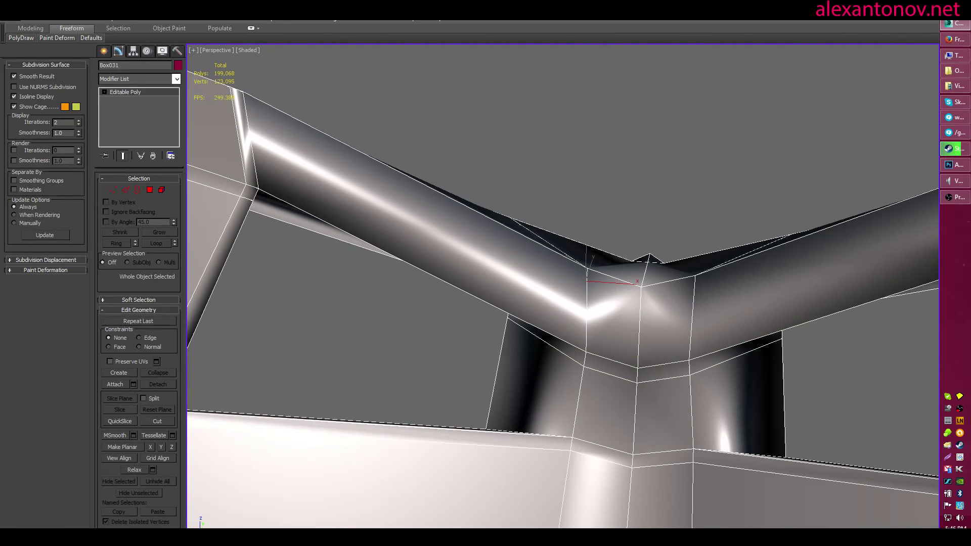
{"action": "middle_click_drag", "start_coordinate": [630, 458], "coordinate": [602, 283], "text": "alt"}
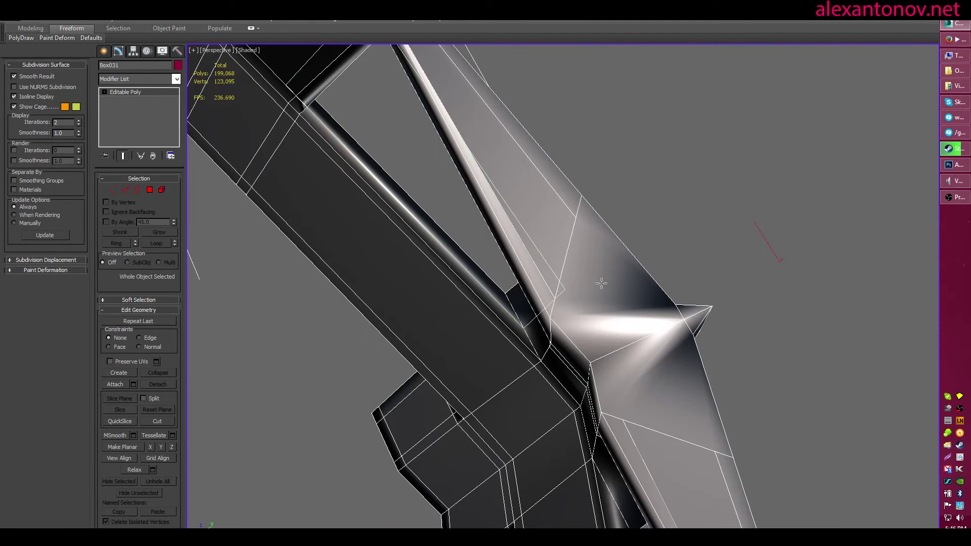
{"action": "middle_click_drag", "start_coordinate": [618, 230], "coordinate": [591, 250], "text": "alt"}
Select the entire practice frame and delete it from the scene
{"action": "key", "text": "1"}
{"action": "key", "text": "z"}
{"action": "key", "text": "1"}
{"action": "left_click", "coordinate": [727, 285]}
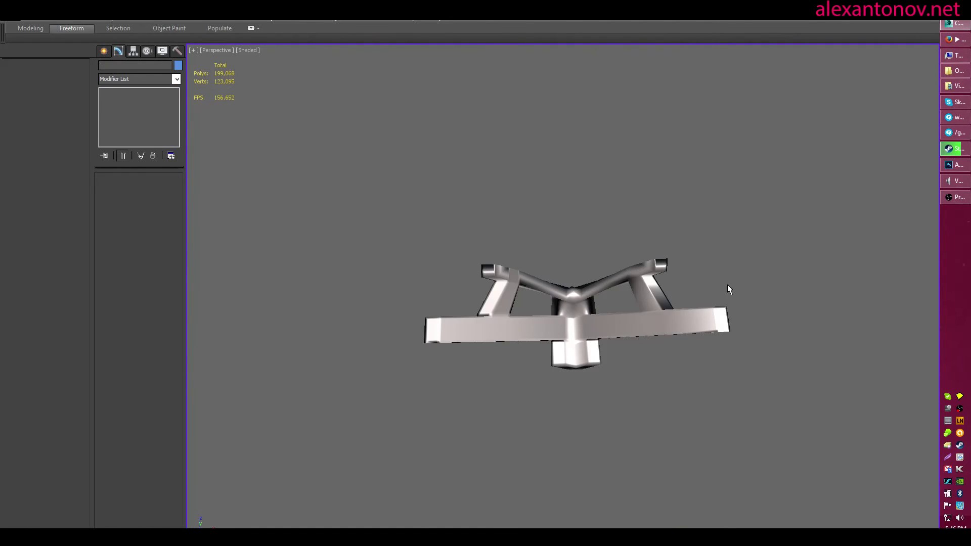
{"action": "middle_click_drag", "start_coordinate": [727, 284], "coordinate": [569, 232]}
{"action": "scroll", "coordinate": [569, 232], "scroll_direction": "up", "scroll_amount": 5}
{"action": "middle_click_drag", "start_coordinate": [691, 226], "coordinate": [598, 216]}
{"action": "scroll", "coordinate": [598, 217], "scroll_direction": "down", "scroll_amount": 10}
{"action": "left_click_drag", "start_coordinate": [494, 236], "coordinate": [622, 329]}
{"action": "middle_click_drag", "start_coordinate": [693, 255], "coordinate": [604, 255]}
{"action": "key", "text": "Delete"}
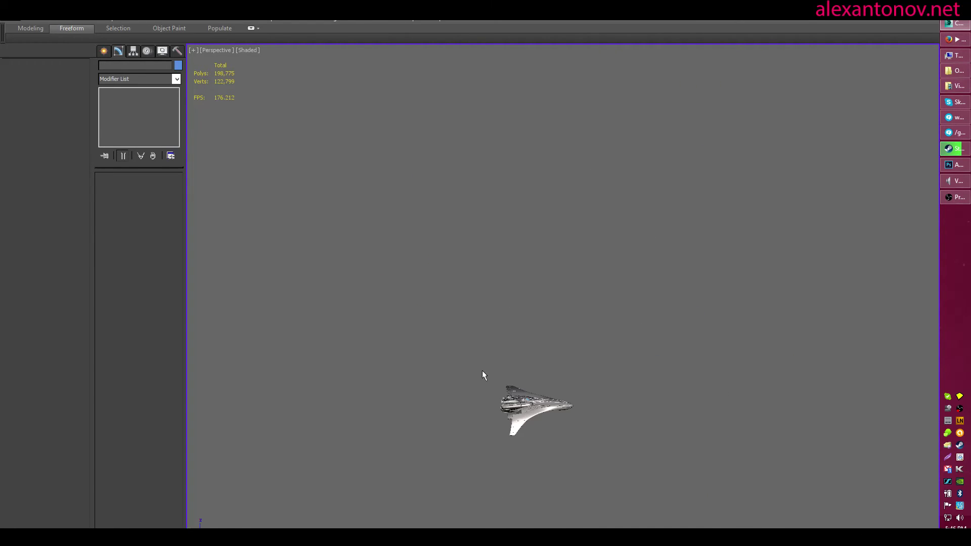
Frame the spaceship model and select the curved panel at the wing root to examine its modifier stack
{"action": "key", "text": "ctrl+a"}
{"action": "key", "text": "z"}
{"action": "middle_click_drag", "start_coordinate": [650, 303], "coordinate": [617, 286], "text": "alt"}
{"action": "left_click", "coordinate": [726, 311]}
{"action": "scroll", "coordinate": [681, 377], "scroll_direction": "up", "scroll_amount": 5}
{"action": "left_click", "coordinate": [532, 291]}
{"action": "scroll", "coordinate": [618, 286], "scroll_direction": "up", "scroll_amount": 2}
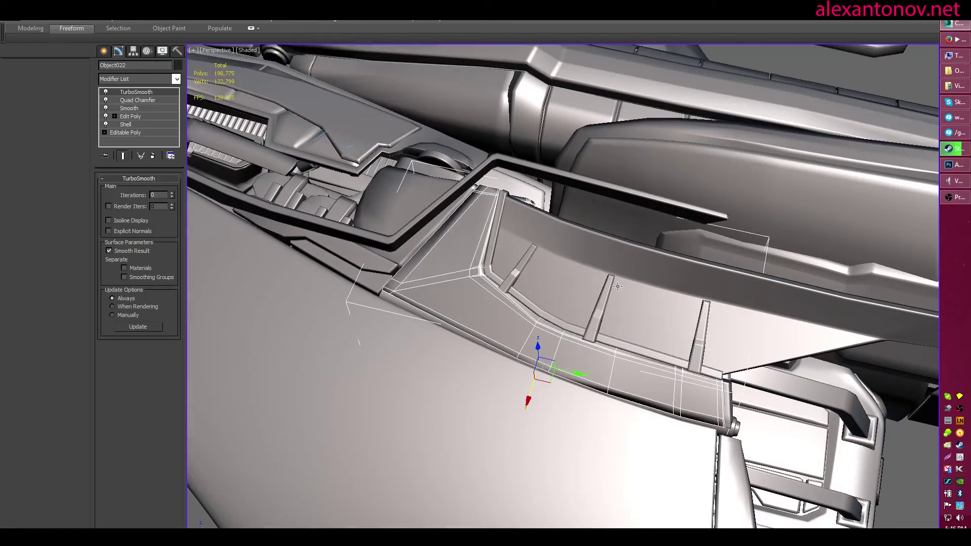
Select the thin raised strips on the wing-root panel and examine their support edges up close
{"action": "left_click", "coordinate": [515, 274]}
{"action": "middle_click_drag", "start_coordinate": [718, 349], "coordinate": [698, 311]}
{"action": "scroll", "coordinate": [608, 317], "scroll_direction": "up", "scroll_amount": 2}
{"action": "scroll", "coordinate": [622, 329], "scroll_direction": "up", "scroll_amount": 4}
{"action": "mouse_move", "coordinate": [609, 316]}
{"action": "middle_mouse_down", "text": "alt"}
{"action": "mouse_move", "coordinate": [622, 329]}
{"action": "mouse_move", "coordinate": [722, 220]}
{"action": "mouse_move", "coordinate": [622, 279]}
{"action": "mouse_move", "coordinate": [671, 262]}
{"action": "middle_mouse_up", "text": "alt"}
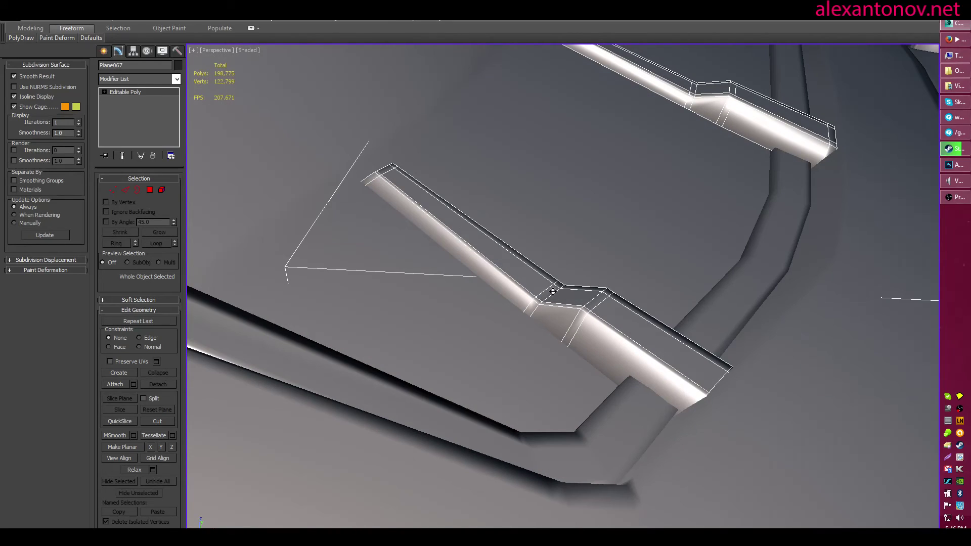
{"action": "middle_click_drag", "start_coordinate": [607, 310], "coordinate": [652, 298], "text": "alt"}
{"action": "scroll", "coordinate": [653, 298], "scroll_direction": "down", "scroll_amount": 5}
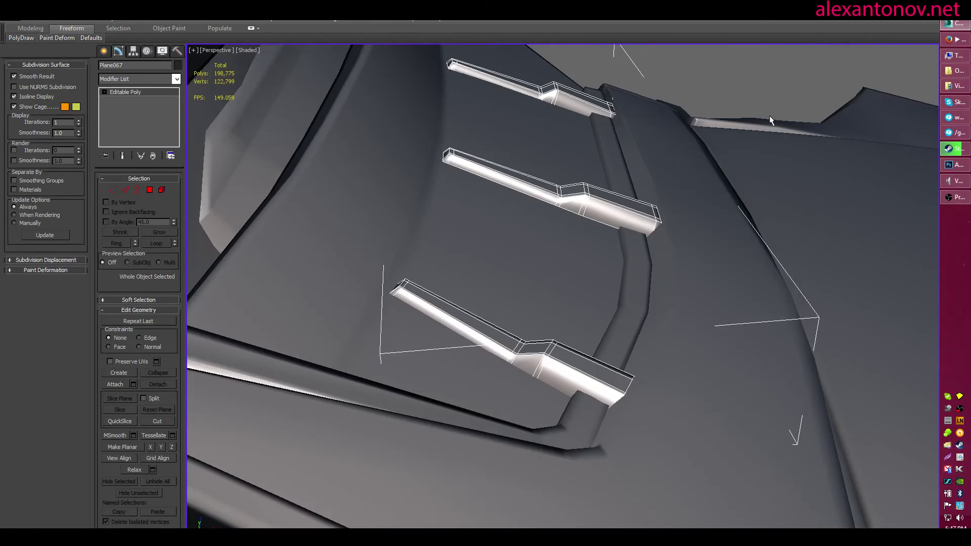
Deselect the strips and examine how they and the surrounding hull parts fit together from several angles
{"action": "left_click", "coordinate": [769, 115]}
{"action": "scroll", "coordinate": [678, 158], "scroll_direction": "up", "scroll_amount": 5}
{"action": "middle_click_drag", "start_coordinate": [678, 158], "coordinate": [562, 277], "text": "alt"}
{"action": "scroll", "coordinate": [548, 208], "scroll_direction": "down", "scroll_amount": 4}
{"action": "scroll", "coordinate": [562, 276], "scroll_direction": "down", "scroll_amount": 3}
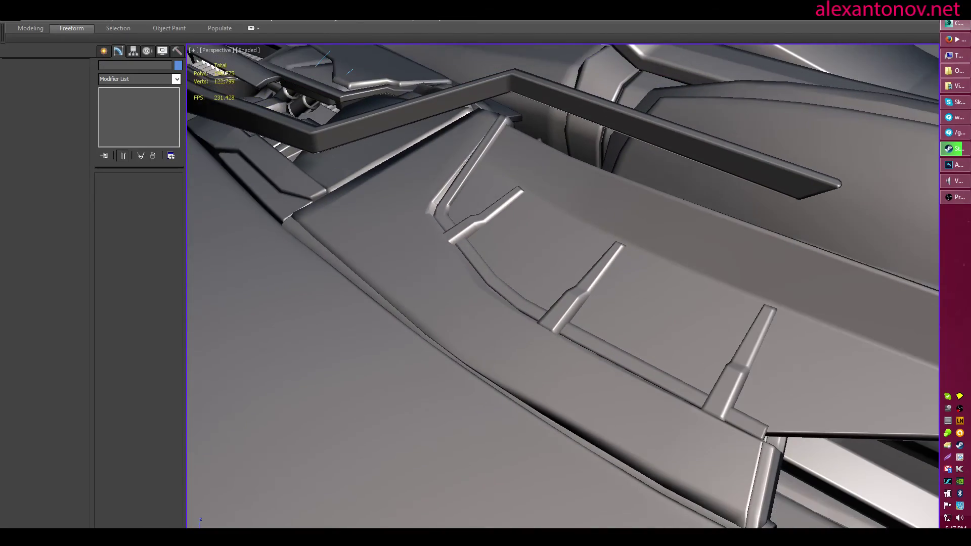
{"action": "middle_click_drag", "start_coordinate": [465, 286], "coordinate": [587, 281], "text": "alt"}
{"action": "scroll", "coordinate": [472, 316], "scroll_direction": "down", "scroll_amount": 3}
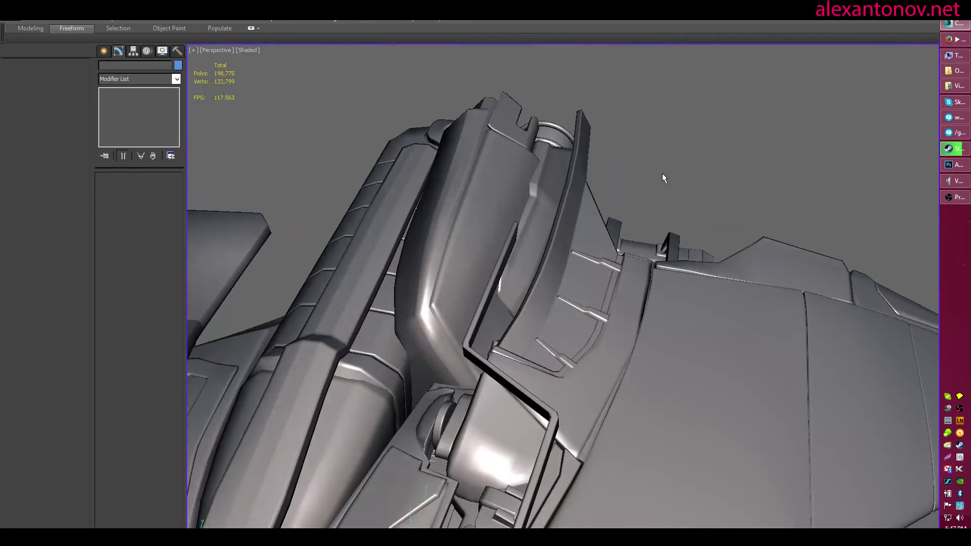
{"action": "scroll", "coordinate": [559, 308], "scroll_direction": "up", "scroll_amount": 2}
{"action": "middle_click_drag", "start_coordinate": [662, 174], "coordinate": [635, 254], "text": "alt"}
{"action": "scroll", "coordinate": [560, 307], "scroll_direction": "down", "scroll_amount": 2}
{"action": "scroll", "coordinate": [571, 283], "scroll_direction": "up", "scroll_amount": 2}
{"action": "scroll", "coordinate": [636, 254], "scroll_direction": "up", "scroll_amount": 2}
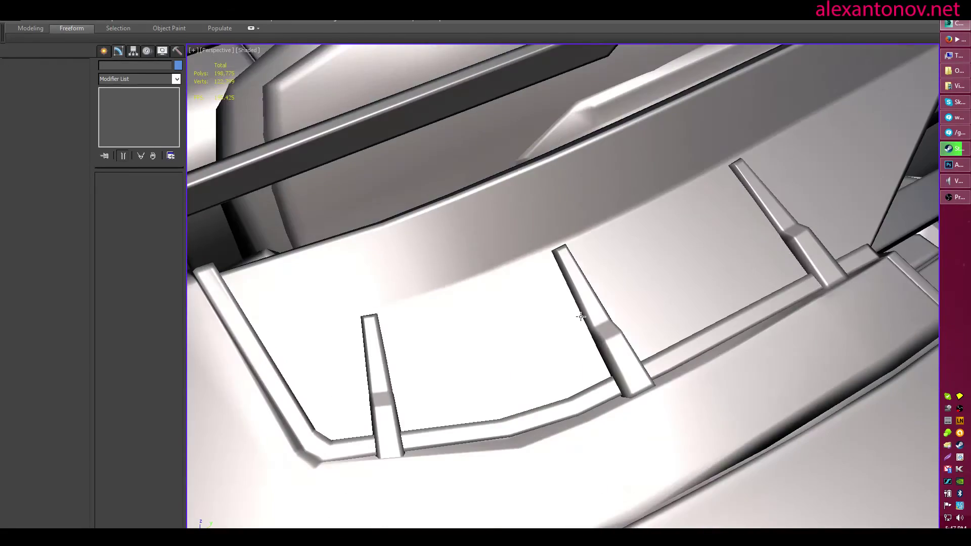
{"action": "scroll", "coordinate": [636, 254], "scroll_direction": "down", "scroll_amount": 3}
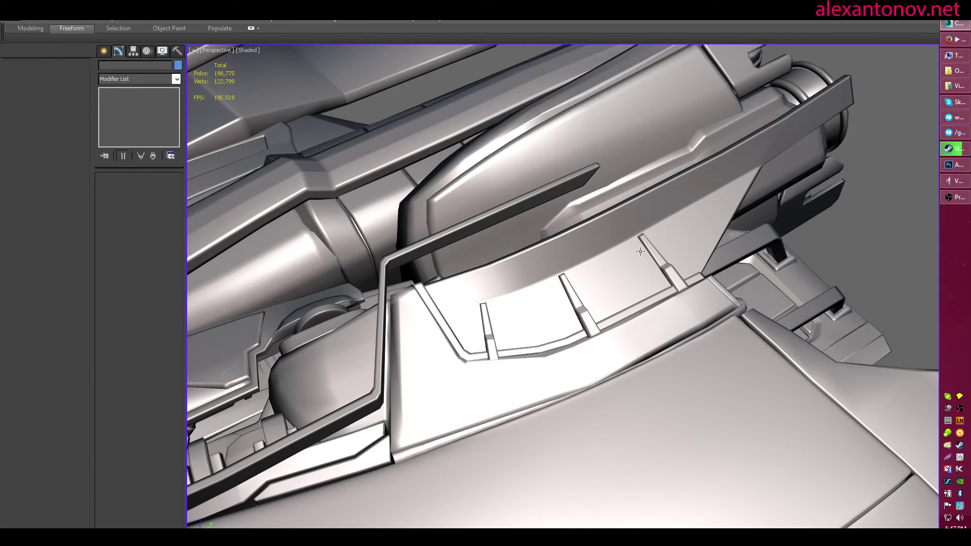
{"action": "middle_click_drag", "start_coordinate": [708, 260], "coordinate": [609, 248], "text": "alt"}
{"action": "scroll", "coordinate": [626, 238], "scroll_direction": "down", "scroll_amount": 4}
{"action": "scroll", "coordinate": [637, 253], "scroll_direction": "up", "scroll_amount": 4}
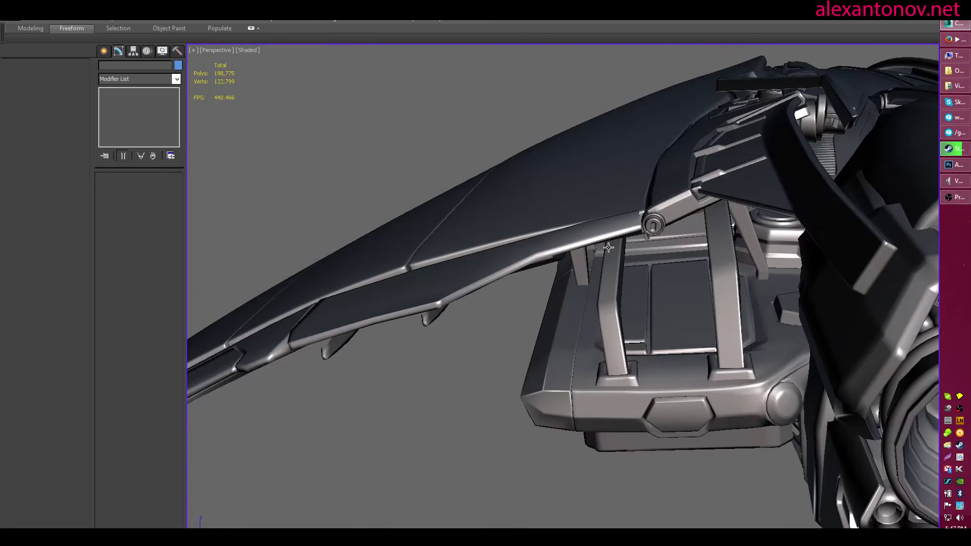
Select the round bolt at the wing hinge and examine the TurboSmooth mesh around its central slot
{"action": "left_click", "coordinate": [652, 222]}
{"action": "key", "text": "z"}
{"action": "middle_click_drag", "start_coordinate": [753, 265], "coordinate": [613, 223], "text": "alt"}
{"action": "left_click", "coordinate": [552, 196]}
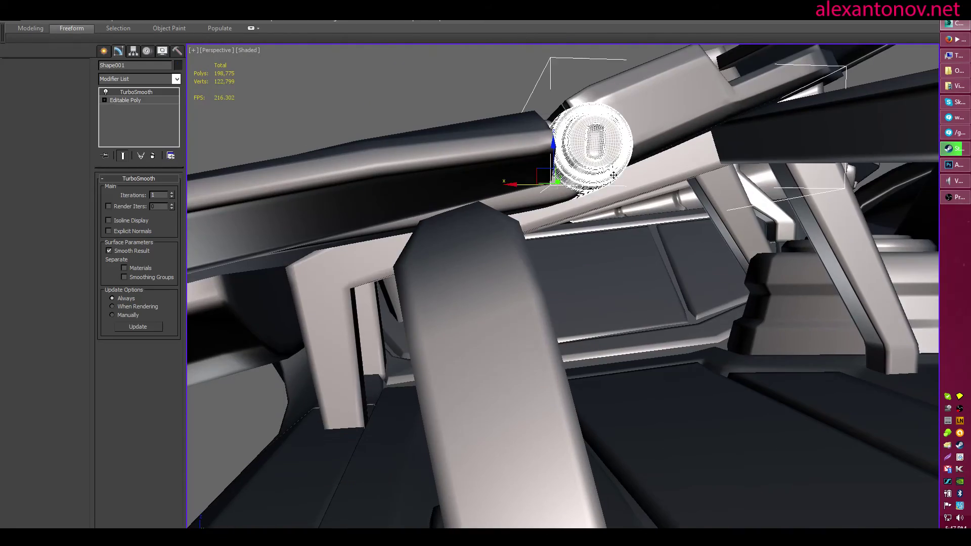
{"action": "middle_click_drag", "start_coordinate": [613, 175], "coordinate": [613, 243], "text": "alt"}
{"action": "scroll", "coordinate": [613, 243], "scroll_direction": "up", "scroll_amount": 2}
{"action": "scroll", "coordinate": [543, 247], "scroll_direction": "up", "scroll_amount": 3}
{"action": "scroll", "coordinate": [555, 252], "scroll_direction": "down", "scroll_amount": 3}
{"action": "middle_click_drag", "start_coordinate": [555, 251], "coordinate": [552, 313], "text": "alt"}
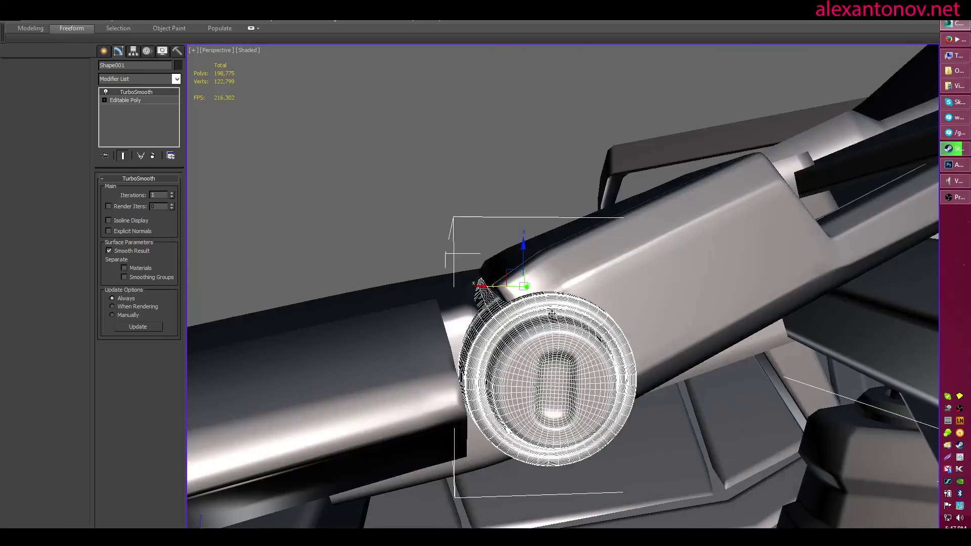
{"action": "scroll", "coordinate": [552, 307], "scroll_direction": "up", "scroll_amount": 4}
{"action": "middle_click_drag", "start_coordinate": [571, 399], "coordinate": [610, 284]}
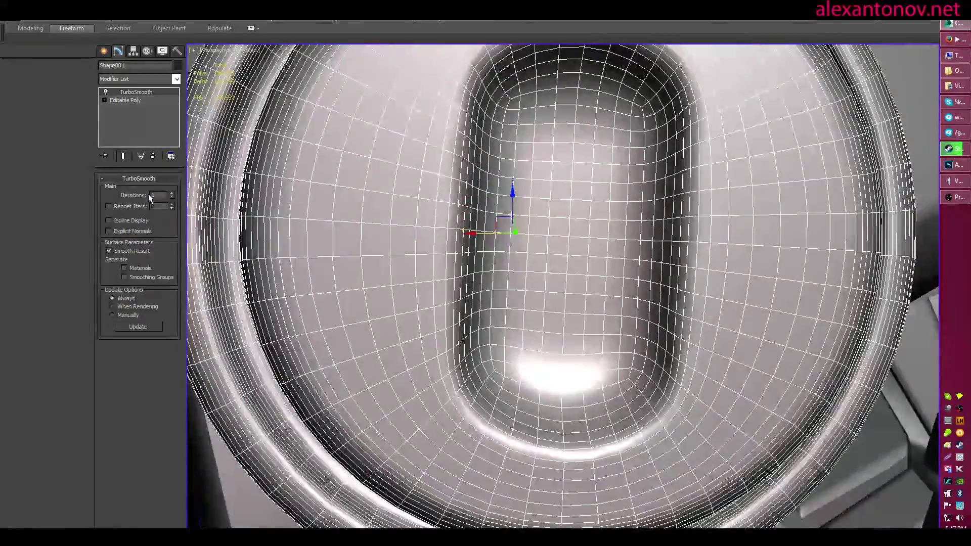
Raise the hinge bolt's TurboSmooth iterations by two levels and deselect it to view the smoother surface
{"action": "left_click", "coordinate": [172, 193]}
{"action": "left_click", "coordinate": [172, 193]}
{"action": "key", "text": "z"}
{"action": "scroll", "coordinate": [527, 212], "scroll_direction": "down", "scroll_amount": 3}
{"action": "left_click", "coordinate": [528, 213]}
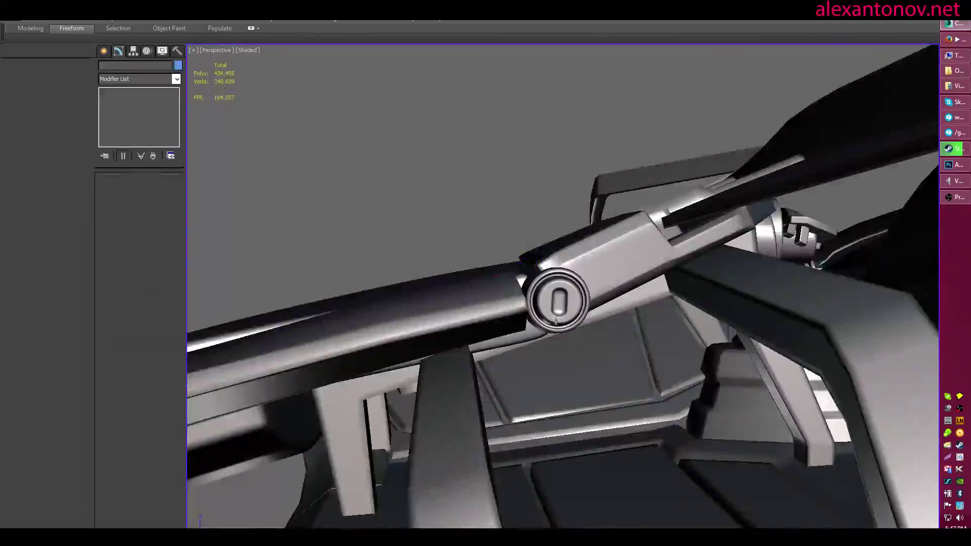
Select the large wing surface and examine its dense TurboSmooth and Symmetry mesh
{"action": "scroll", "coordinate": [557, 320], "scroll_direction": "down", "scroll_amount": 4}
{"action": "middle_click_drag", "start_coordinate": [557, 320], "coordinate": [625, 342], "text": "alt"}
{"action": "left_click", "coordinate": [463, 335]}
{"action": "middle_click_drag", "start_coordinate": [463, 335], "coordinate": [378, 258], "text": "alt"}
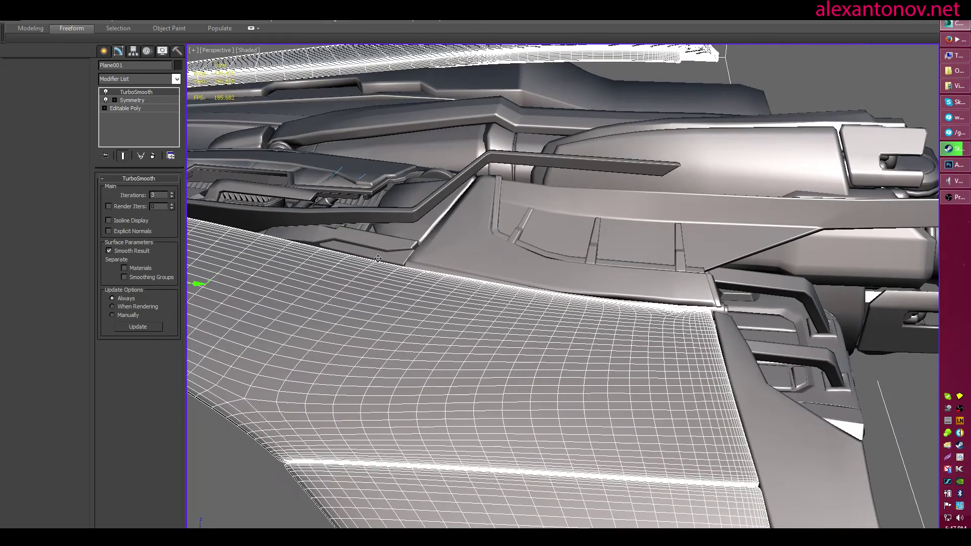
Set the wing surface's TurboSmooth iterations to 0 and deselect it to view the whole ship
{"action": "left_click", "coordinate": [171, 197]}
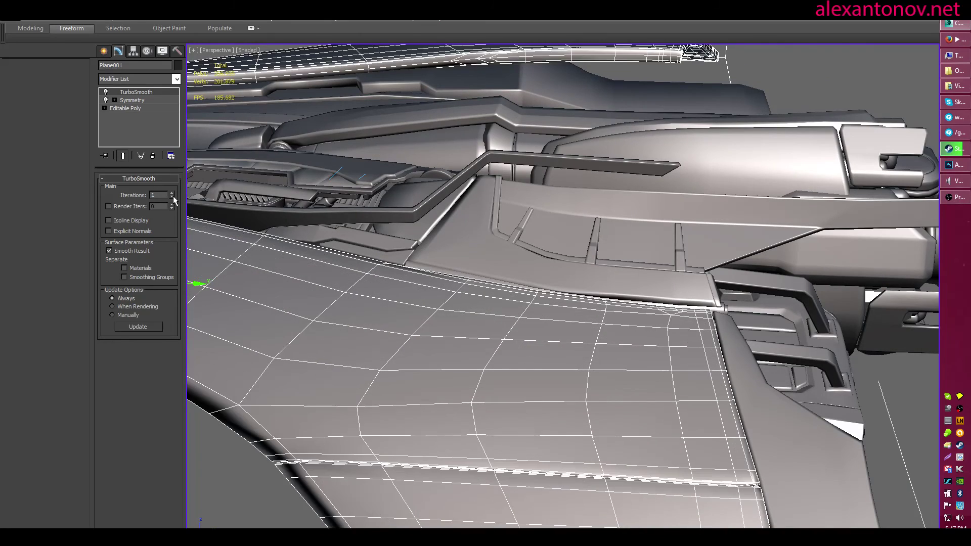
{"action": "left_click", "coordinate": [172, 197]}
{"action": "middle_click_drag", "start_coordinate": [328, 299], "coordinate": [708, 147]}
{"action": "left_click", "coordinate": [582, 329]}
{"action": "scroll", "coordinate": [657, 273], "scroll_direction": "down", "scroll_amount": 6}
{"action": "middle_click_drag", "start_coordinate": [625, 273], "coordinate": [631, 296], "text": "alt"}
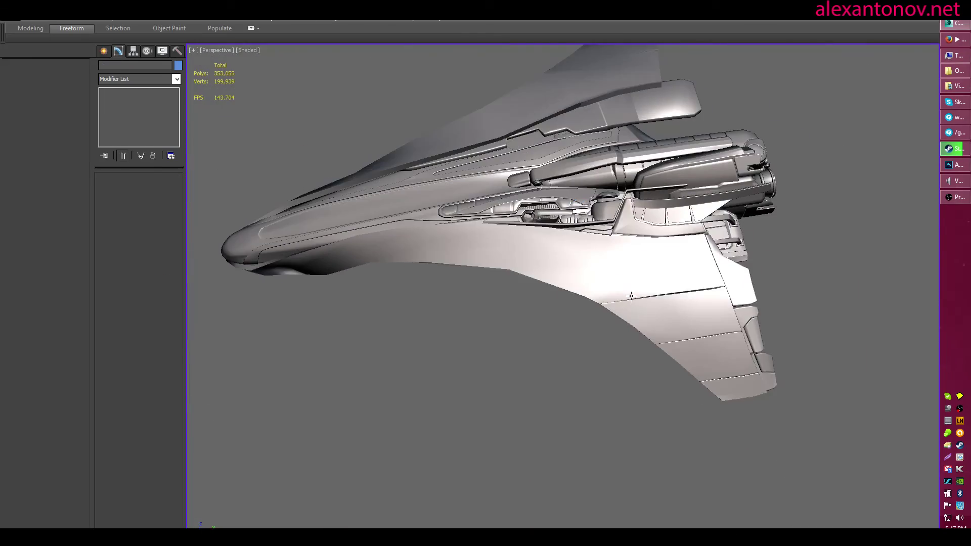
Select the unsmoothed wing surface and examine the struts and hinge area near it up close
{"action": "left_click", "coordinate": [631, 296]}
{"action": "scroll", "coordinate": [703, 321], "scroll_direction": "up", "scroll_amount": 6}
{"action": "middle_click_drag", "start_coordinate": [704, 322], "coordinate": [475, 230], "text": "alt"}
{"action": "scroll", "coordinate": [561, 253], "scroll_direction": "down", "scroll_amount": 5}
{"action": "scroll", "coordinate": [555, 238], "scroll_direction": "up", "scroll_amount": 5}
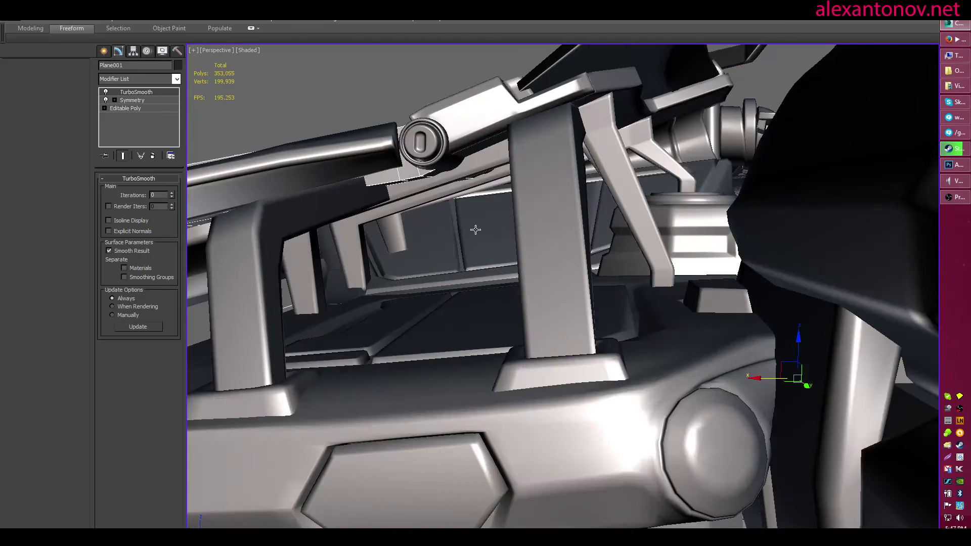
{"action": "scroll", "coordinate": [476, 229], "scroll_direction": "up", "scroll_amount": 3}
Select and frame the round hinge bolt, then deselect it to examine its smoothed rim and central slot
{"action": "left_click", "coordinate": [394, 86]}
{"action": "key", "text": "z"}
{"action": "scroll", "coordinate": [555, 215], "scroll_direction": "down", "scroll_amount": 5}
{"action": "middle_click_drag", "start_coordinate": [555, 214], "coordinate": [531, 236], "text": "alt"}
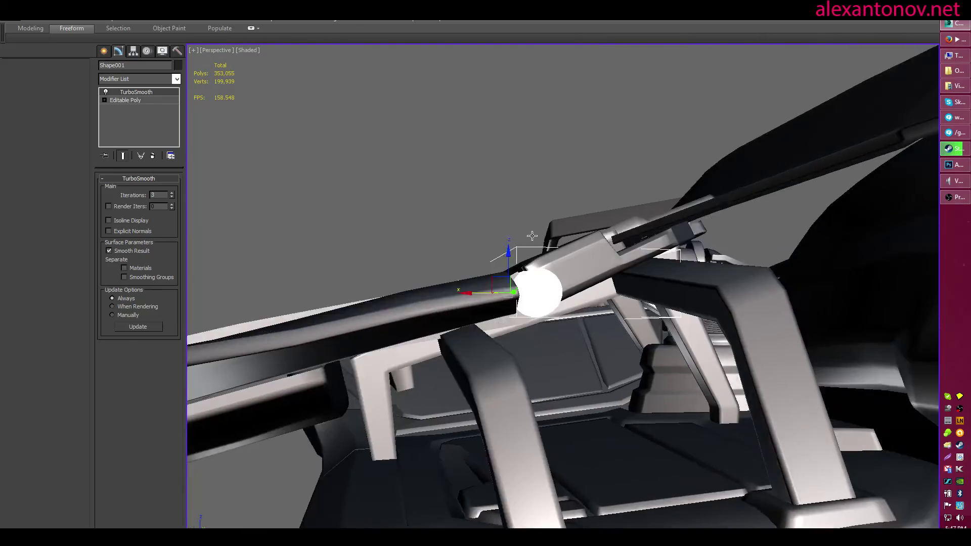
{"action": "scroll", "coordinate": [532, 236], "scroll_direction": "up", "scroll_amount": 5}
{"action": "key", "text": "ctrl+d"}
{"action": "middle_click_drag", "start_coordinate": [415, 239], "coordinate": [511, 292], "text": "alt"}
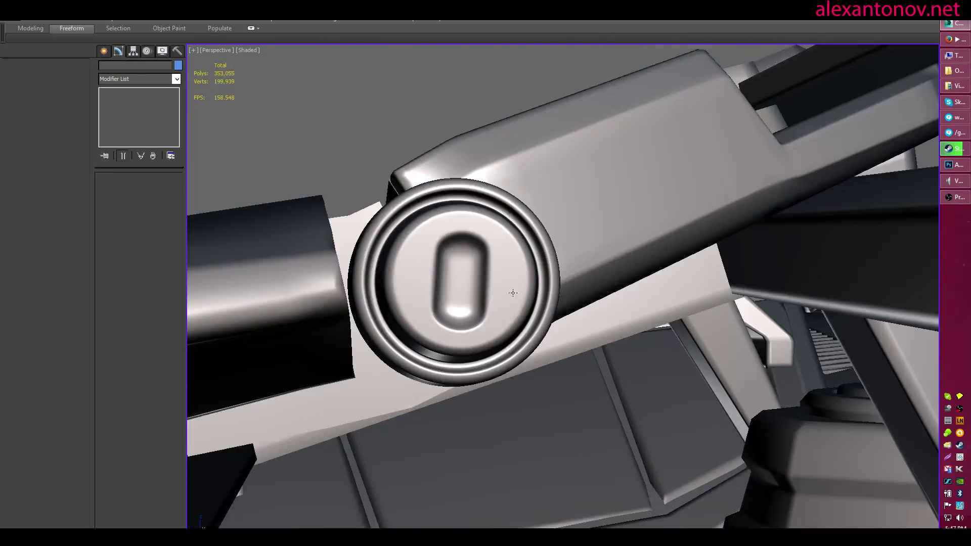
Select the round disc farther from the braced vent on the engine's side panel and examine its Editable Poly mesh
{"action": "scroll", "coordinate": [511, 292], "scroll_direction": "down", "scroll_amount": 6}
{"action": "scroll", "coordinate": [706, 306], "scroll_direction": "up", "scroll_amount": 3}
{"action": "middle_click_drag", "start_coordinate": [566, 235], "coordinate": [753, 205], "text": "alt"}
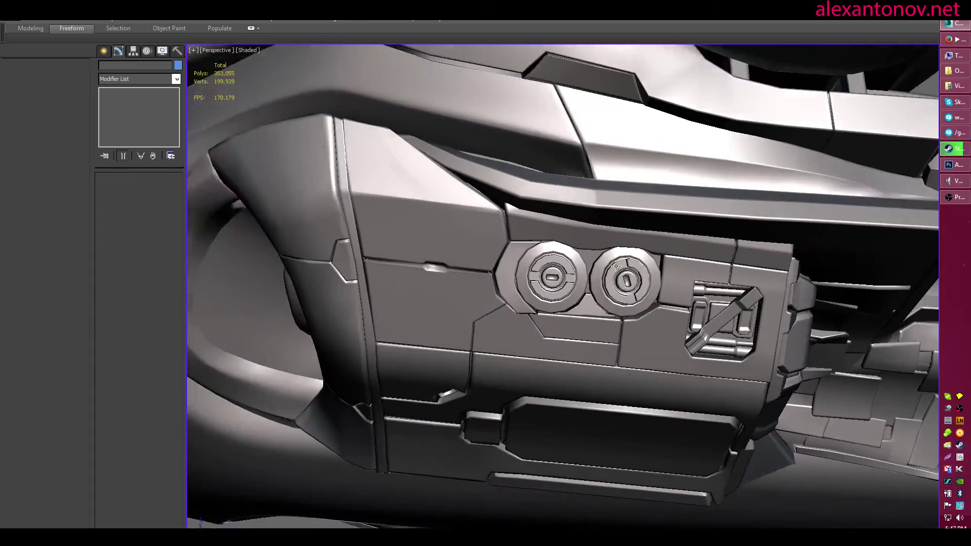
{"action": "scroll", "coordinate": [675, 278], "scroll_direction": "up", "scroll_amount": 3}
{"action": "left_click", "coordinate": [676, 281]}
{"action": "left_click", "coordinate": [555, 283]}
{"action": "scroll", "coordinate": [555, 283], "scroll_direction": "up", "scroll_amount": 3}
{"action": "middle_click_drag", "start_coordinate": [498, 268], "coordinate": [476, 264], "text": "alt"}
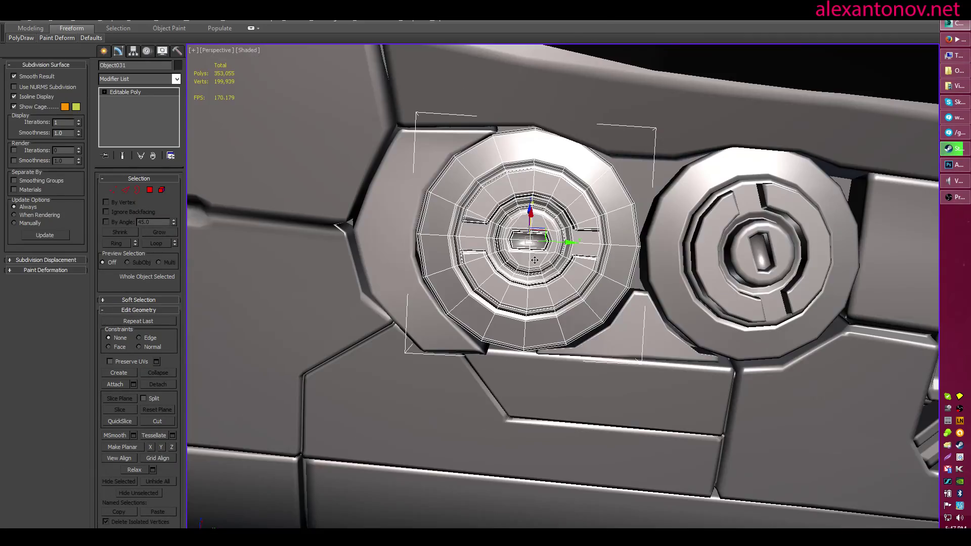
{"action": "scroll", "coordinate": [535, 260], "scroll_direction": "down", "scroll_amount": 4}
{"action": "scroll", "coordinate": [534, 260], "scroll_direction": "up", "scroll_amount": 4}
{"action": "middle_click_drag", "start_coordinate": [535, 260], "coordinate": [478, 264], "text": "alt"}
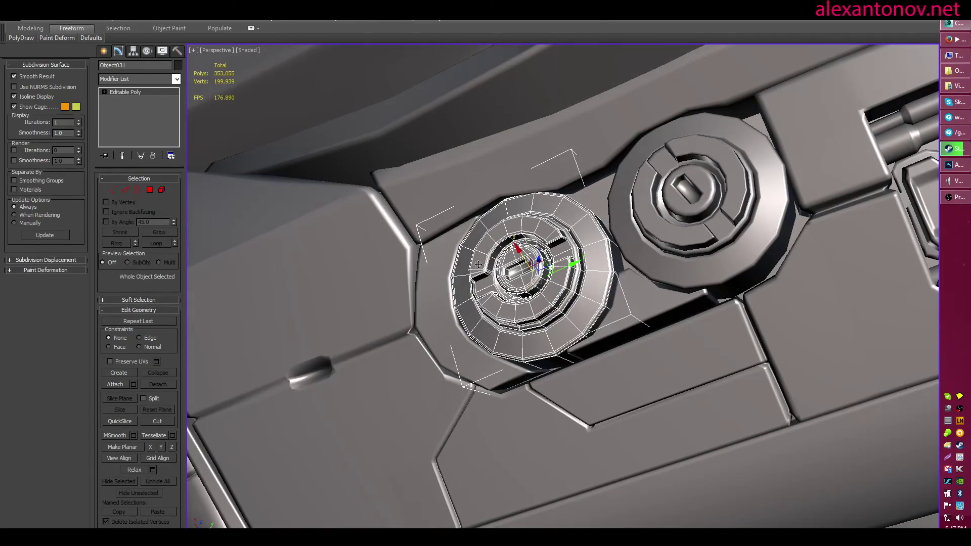
Select the neighbouring round disc beside the braced vent and examine its mesh and the surrounding panels
{"action": "left_click", "coordinate": [648, 202]}
{"action": "scroll", "coordinate": [560, 306], "scroll_direction": "up", "scroll_amount": 3}
{"action": "middle_click_drag", "start_coordinate": [559, 306], "coordinate": [446, 271], "text": "alt"}
{"action": "scroll", "coordinate": [523, 273], "scroll_direction": "down", "scroll_amount": 2}
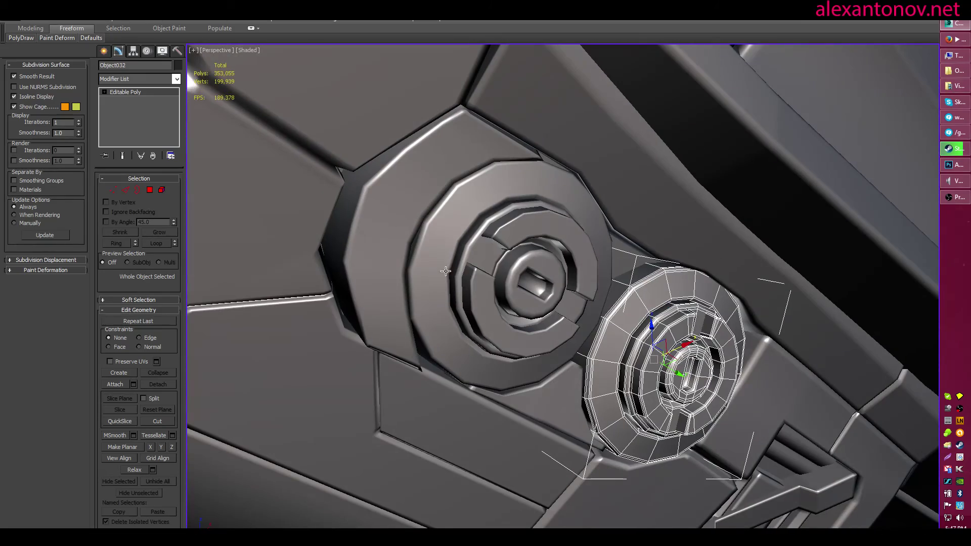
{"action": "scroll", "coordinate": [540, 273], "scroll_direction": "down", "scroll_amount": 3}
{"action": "middle_click_drag", "start_coordinate": [540, 273], "coordinate": [733, 336], "text": "alt"}
{"action": "scroll", "coordinate": [543, 285], "scroll_direction": "down", "scroll_amount": 2}
{"action": "scroll", "coordinate": [656, 280], "scroll_direction": "up", "scroll_amount": 2}
{"action": "middle_click_drag", "start_coordinate": [656, 280], "coordinate": [657, 302]}
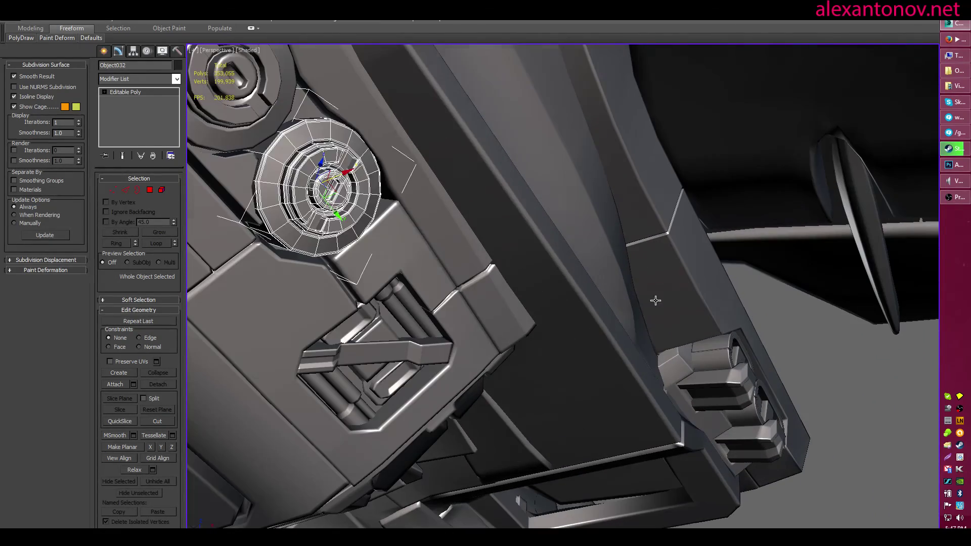
Reselect the disc beside the braced vent and compare it with its twin and the engine as a whole
{"action": "left_click", "coordinate": [804, 363]}
{"action": "middle_click_drag", "start_coordinate": [366, 188], "coordinate": [346, 209], "text": "alt"}
{"action": "left_click", "coordinate": [499, 315]}
{"action": "scroll", "coordinate": [499, 316], "scroll_direction": "down", "scroll_amount": 5}
{"action": "left_click", "coordinate": [346, 209]}
{"action": "scroll", "coordinate": [573, 299], "scroll_direction": "up", "scroll_amount": 5}
{"action": "left_click", "coordinate": [572, 299]}
{"action": "scroll", "coordinate": [572, 299], "scroll_direction": "down", "scroll_amount": 3}
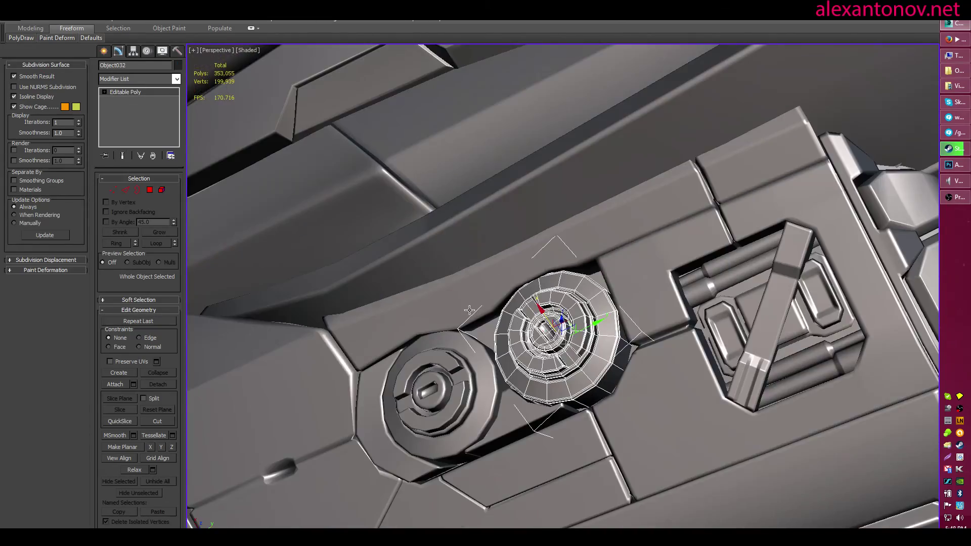
{"action": "middle_click_drag", "start_coordinate": [572, 299], "coordinate": [432, 324], "text": "alt"}
{"action": "scroll", "coordinate": [553, 306], "scroll_direction": "down", "scroll_amount": 10}
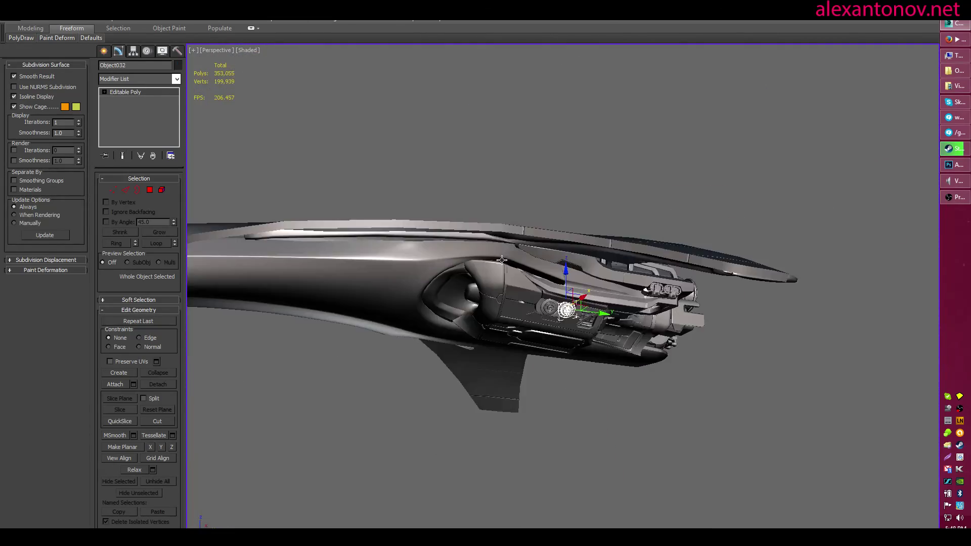
Deselect the disc, then select the large wing surface and examine its low-density mesh across the whole ship
{"action": "left_click", "coordinate": [598, 233]}
{"action": "middle_click_drag", "start_coordinate": [598, 233], "coordinate": [581, 323], "text": "alt"}
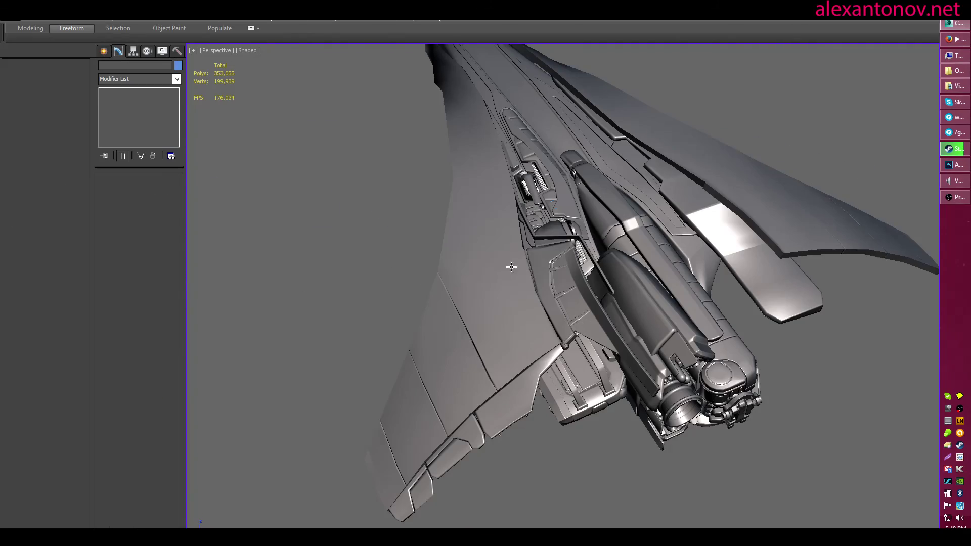
{"action": "left_click", "coordinate": [511, 267]}
{"action": "middle_click_drag", "start_coordinate": [511, 267], "coordinate": [523, 311], "text": "alt"}
{"action": "scroll", "coordinate": [606, 263], "scroll_direction": "down", "scroll_amount": 5}
{"action": "scroll", "coordinate": [523, 311], "scroll_direction": "up", "scroll_amount": 2}
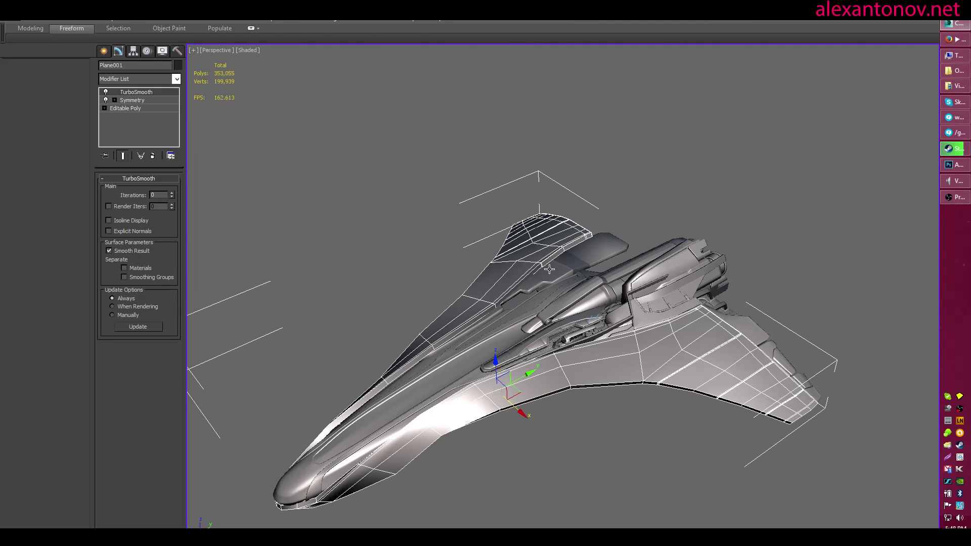